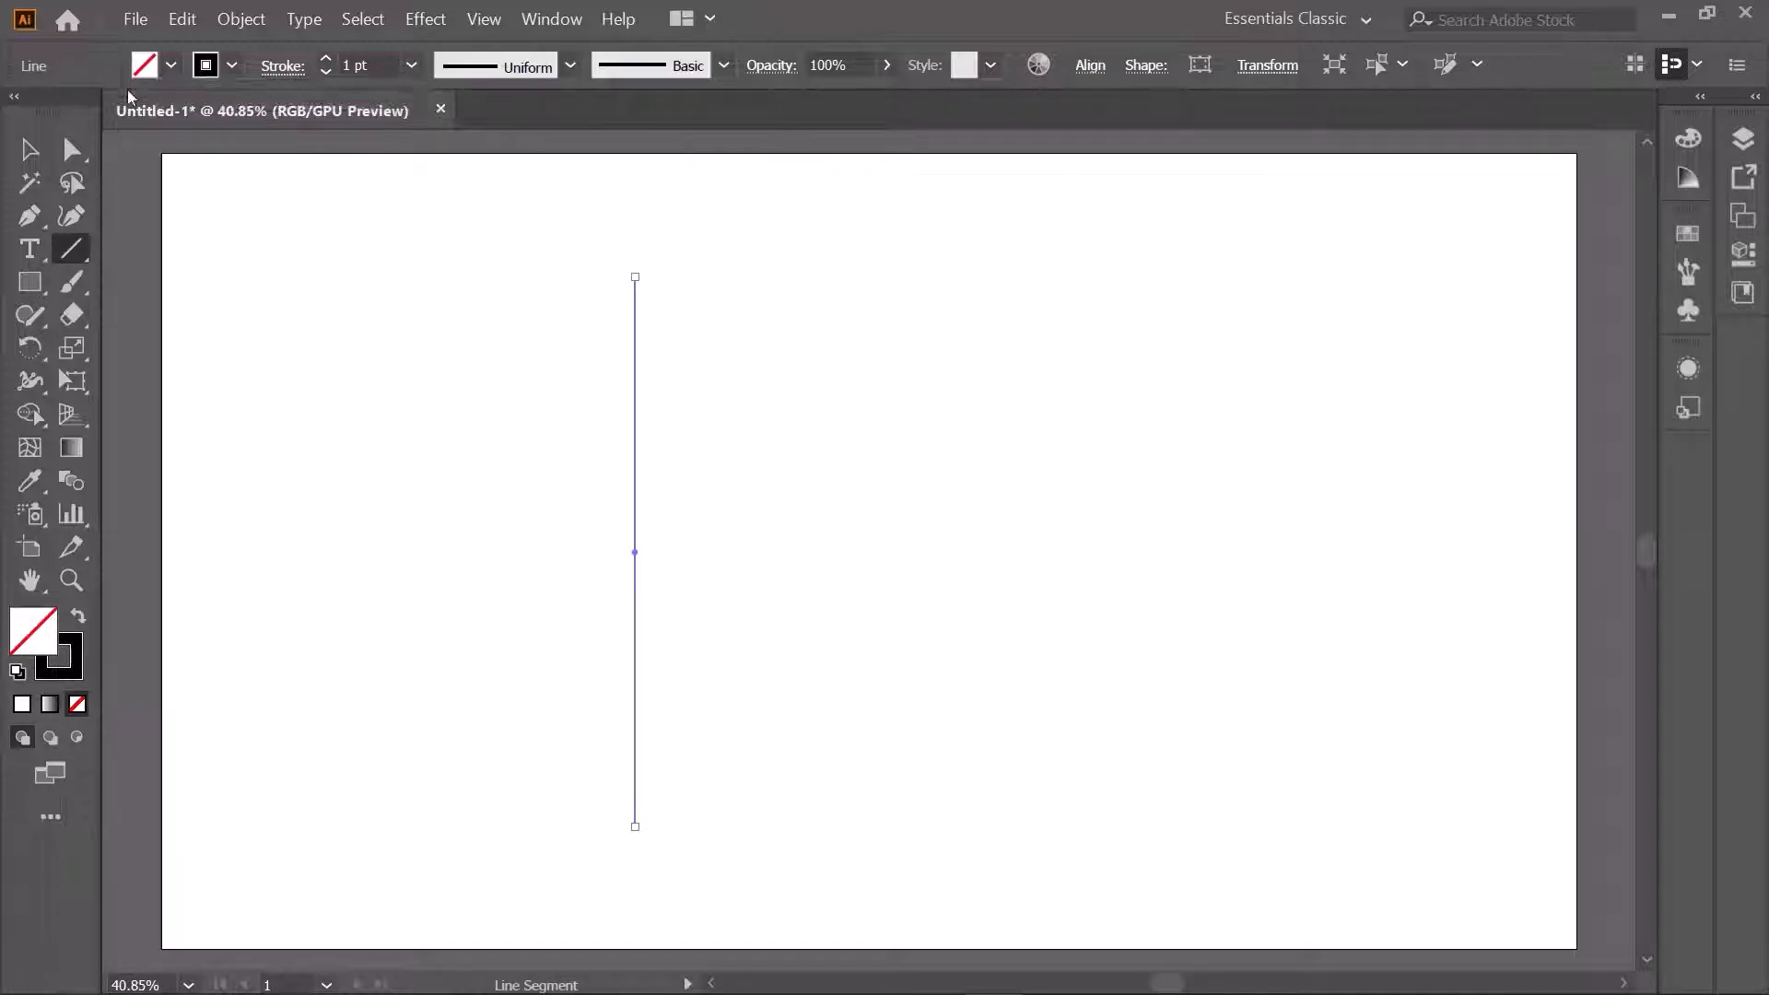
Step: Duplicate the vertical line a short distance to its right and repeat the copy until there are nine evenly spaced lines
{"action": "key", "text": "v"}
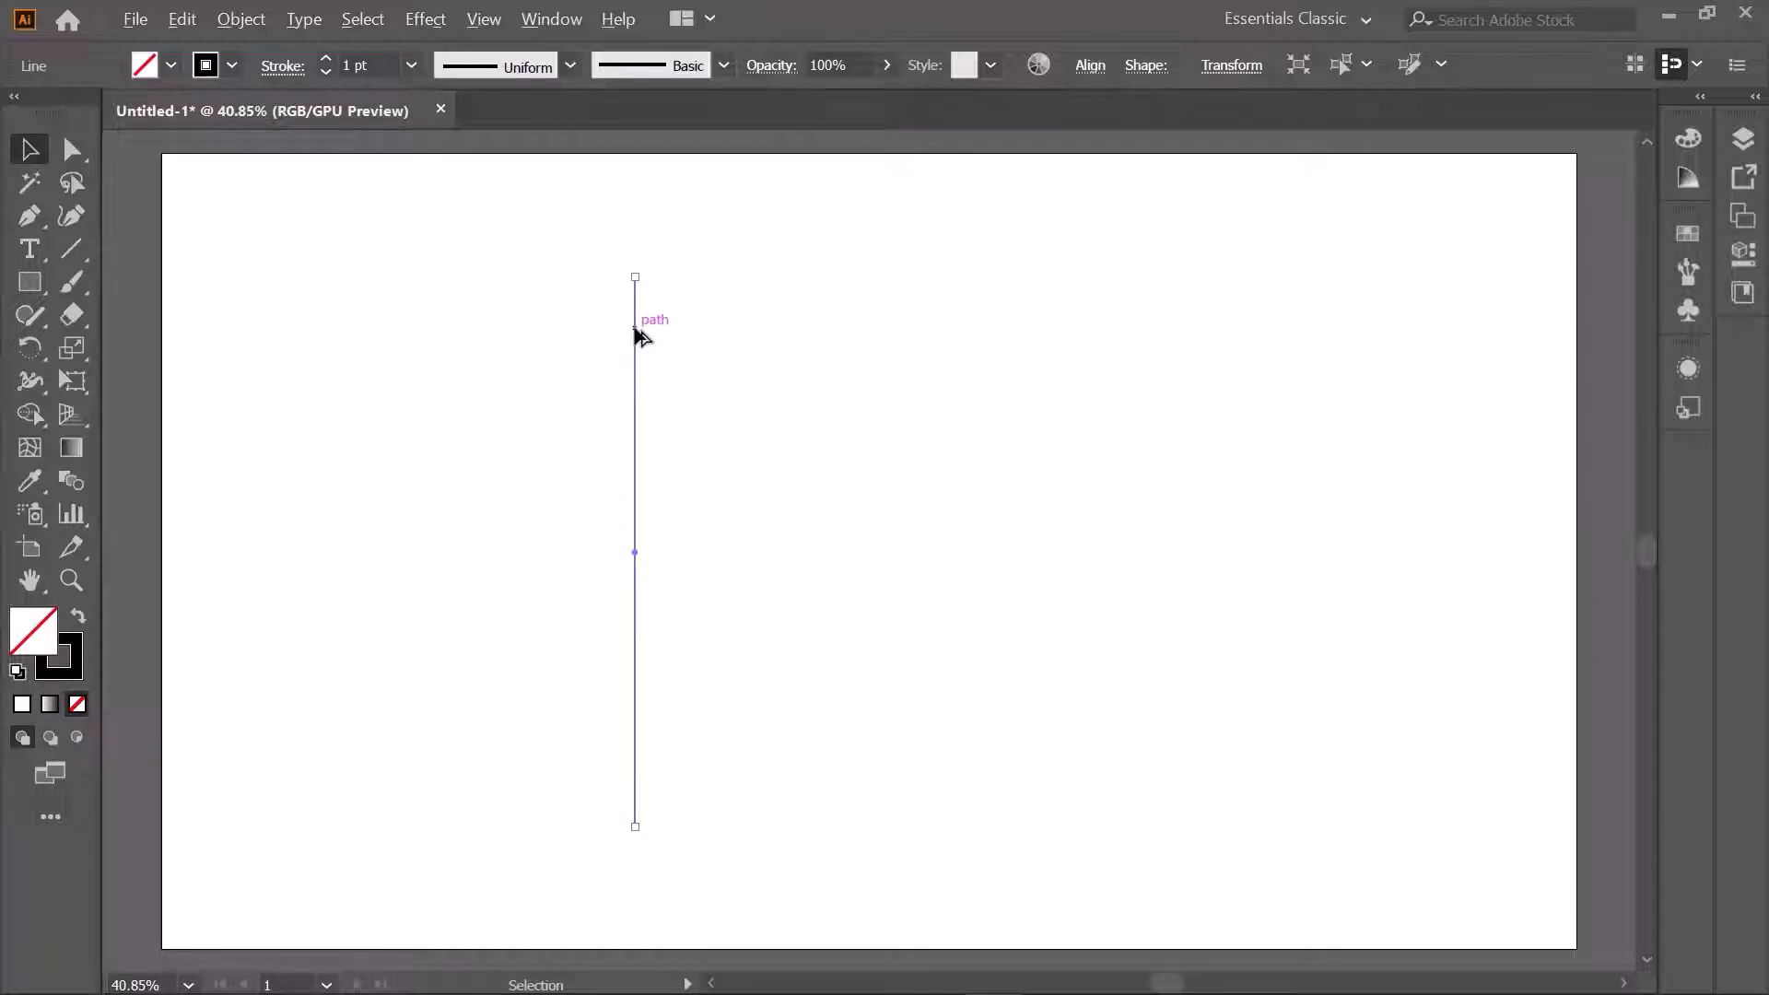
{"action": "left_click_drag", "start_coordinate": [634, 322], "coordinate": [677, 330]}
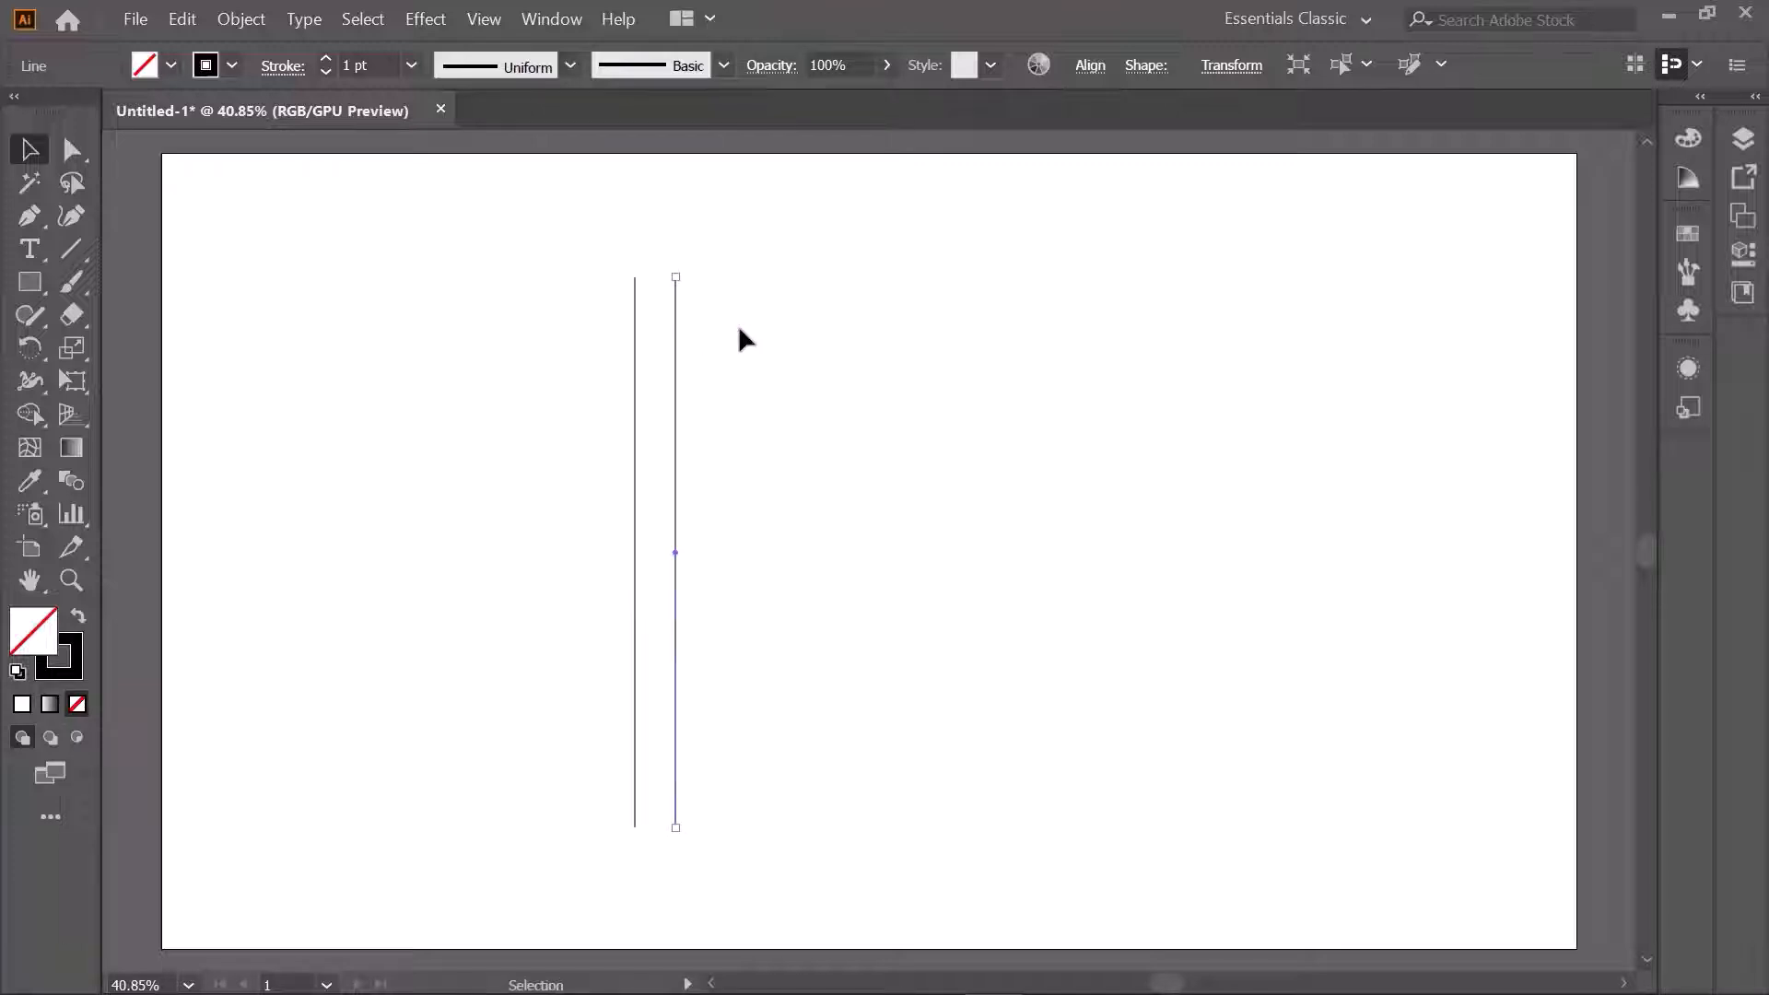
{"action": "key", "text": "a"}
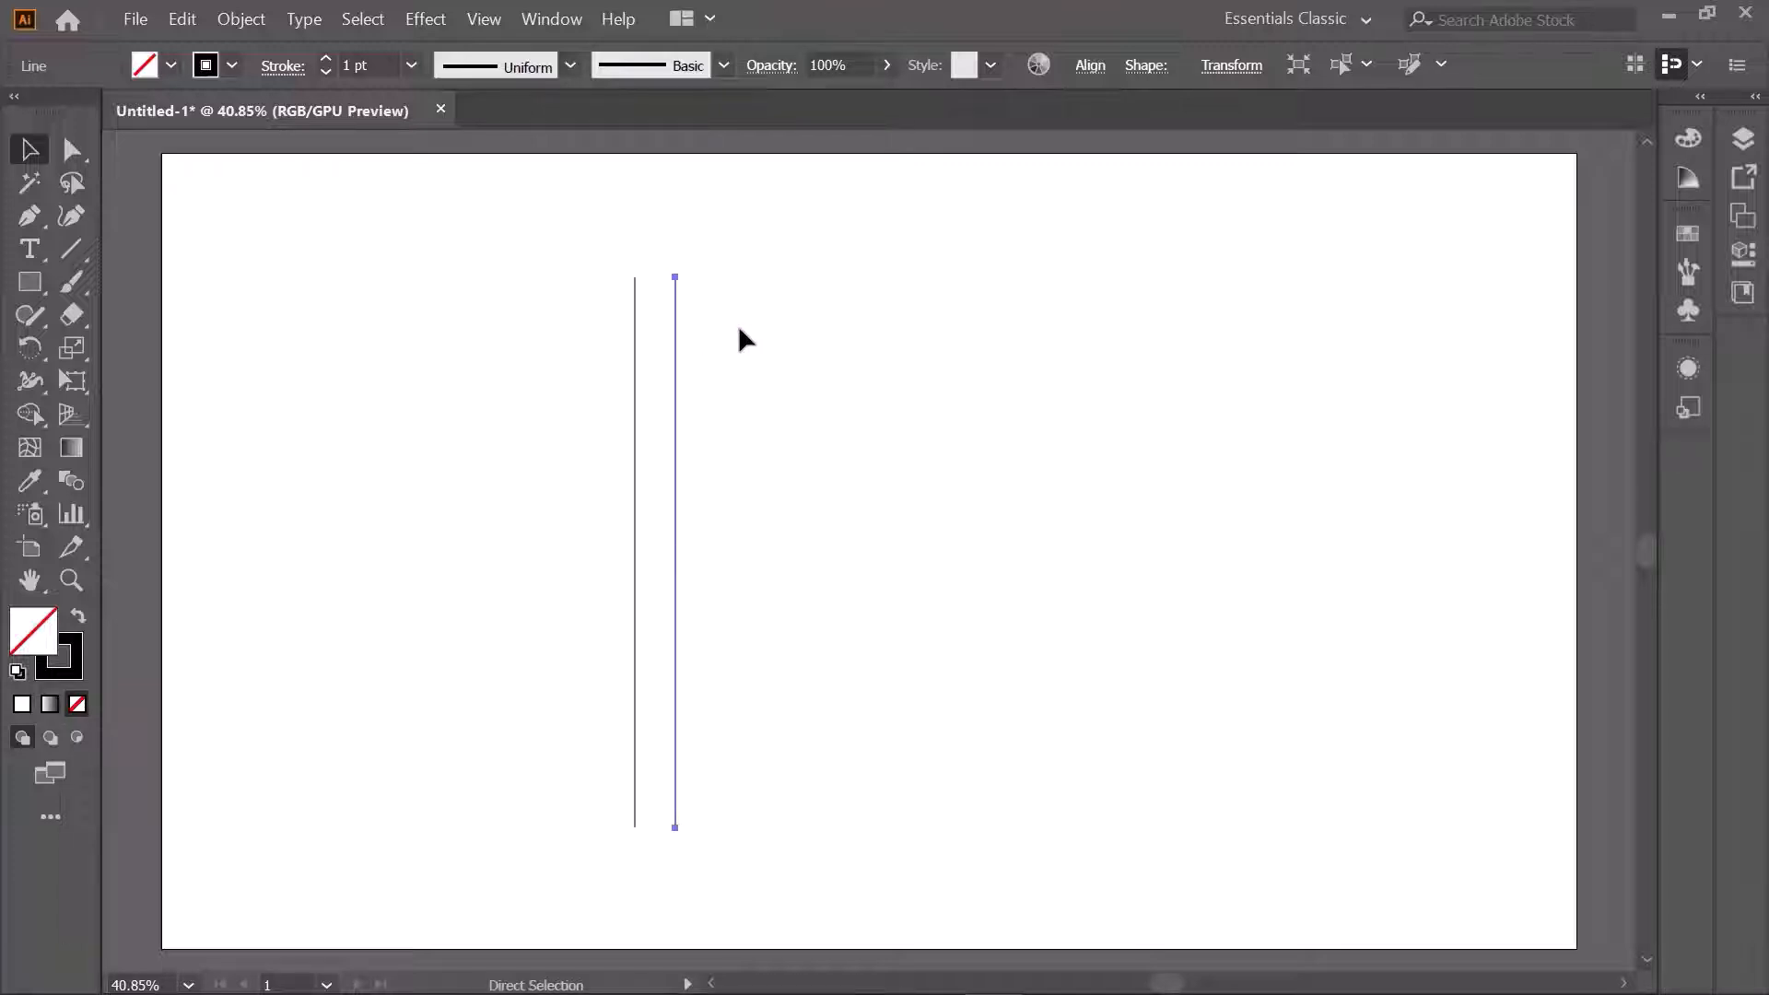
{"action": "key", "text": "ctrl+d"}
{"action": "key", "text": "ctrl+d"}
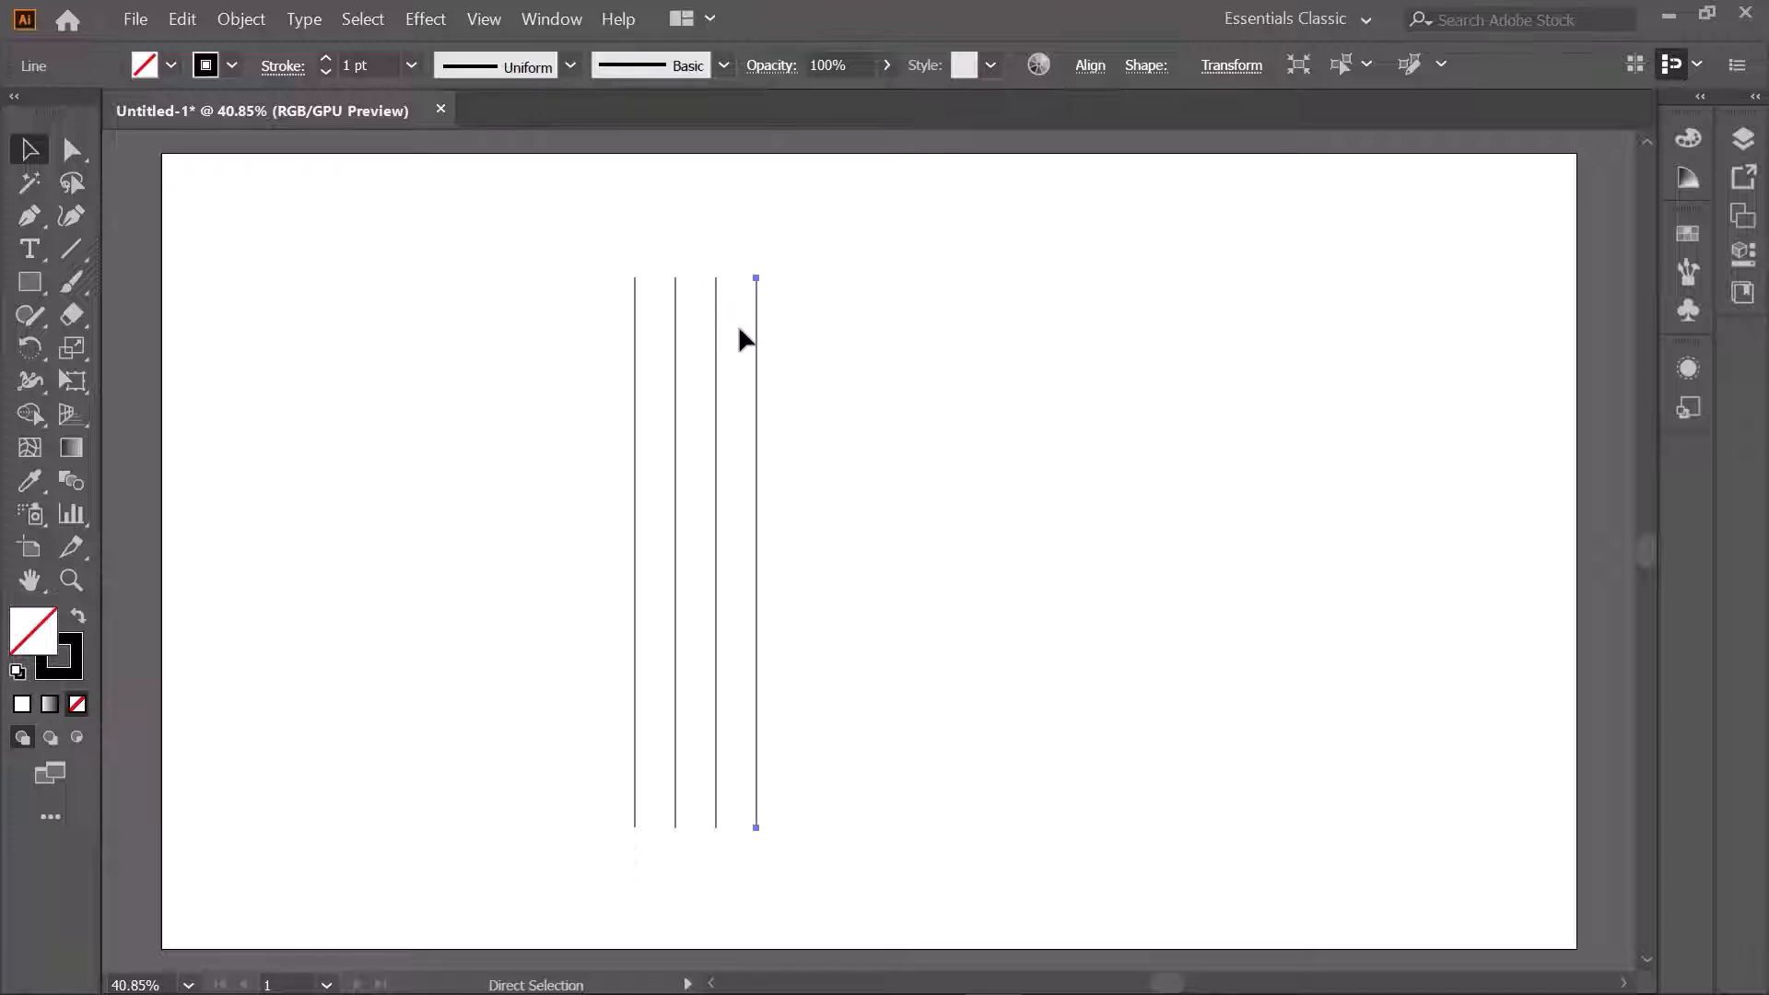
{"action": "key", "text": "ctrl+d"}
{"action": "key", "text": "ctrl+d"}
{"action": "key", "text": "ctrl+d"}
{"action": "key", "text": "ctrl+d"}
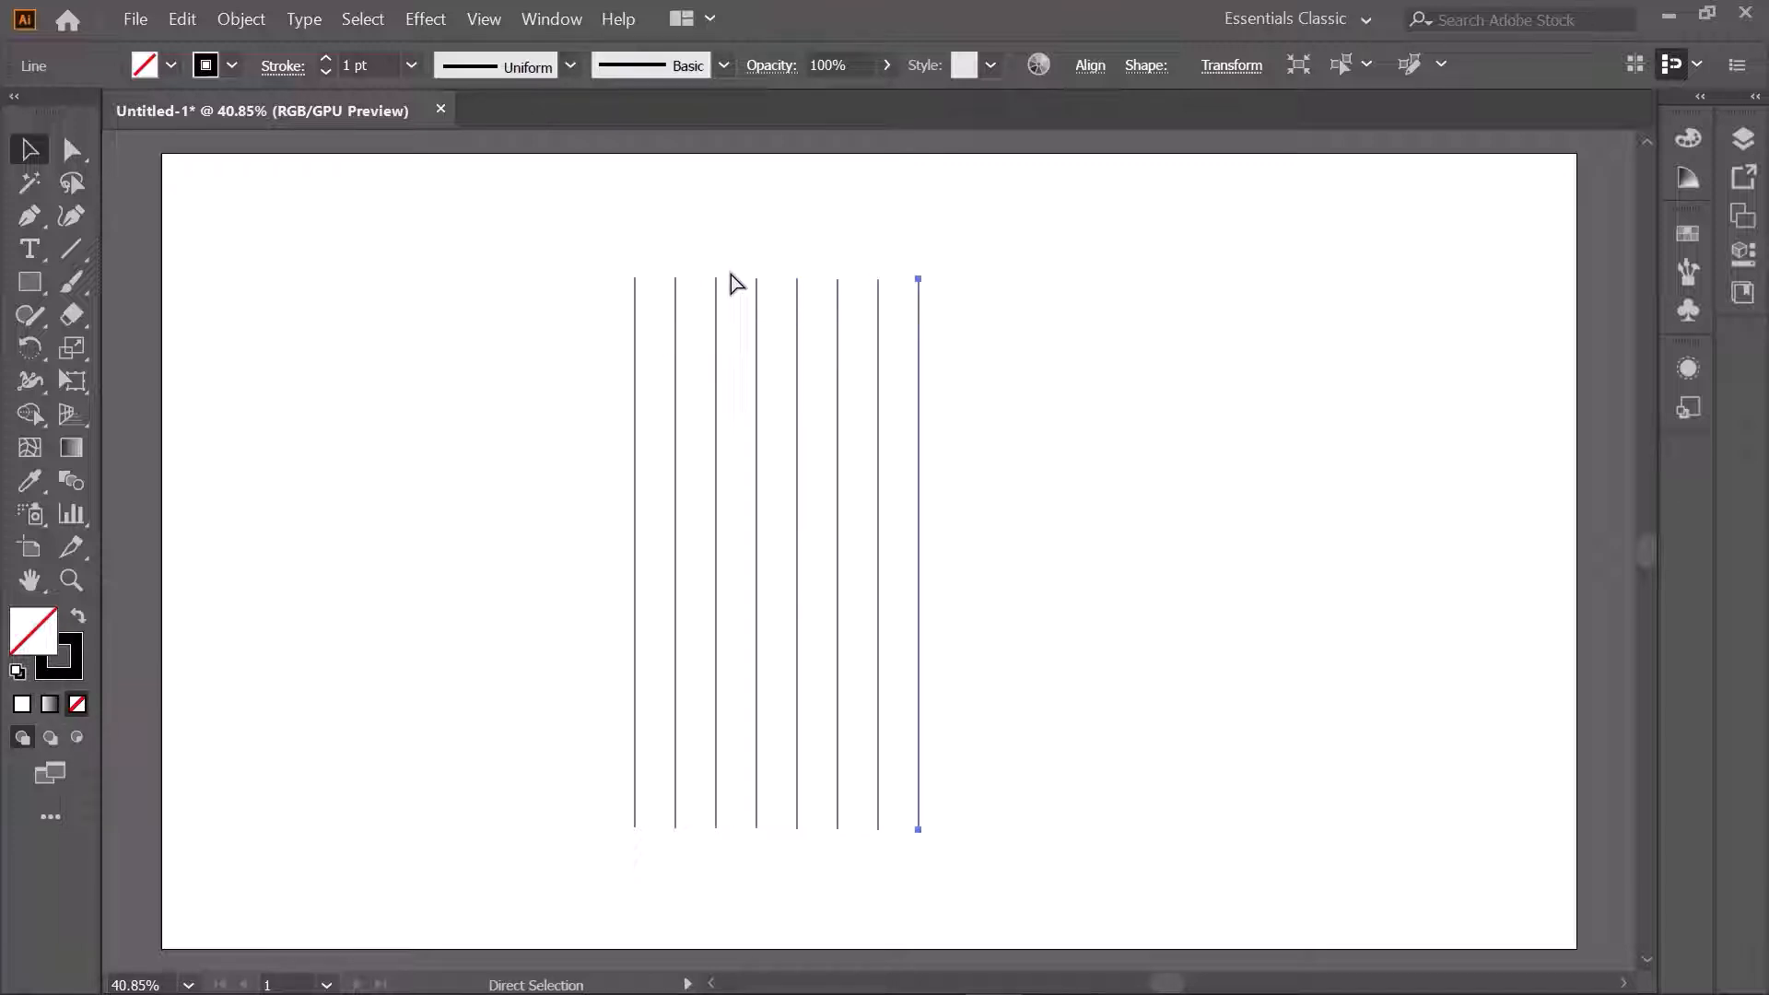
{"action": "key", "text": "ctrl+d"}
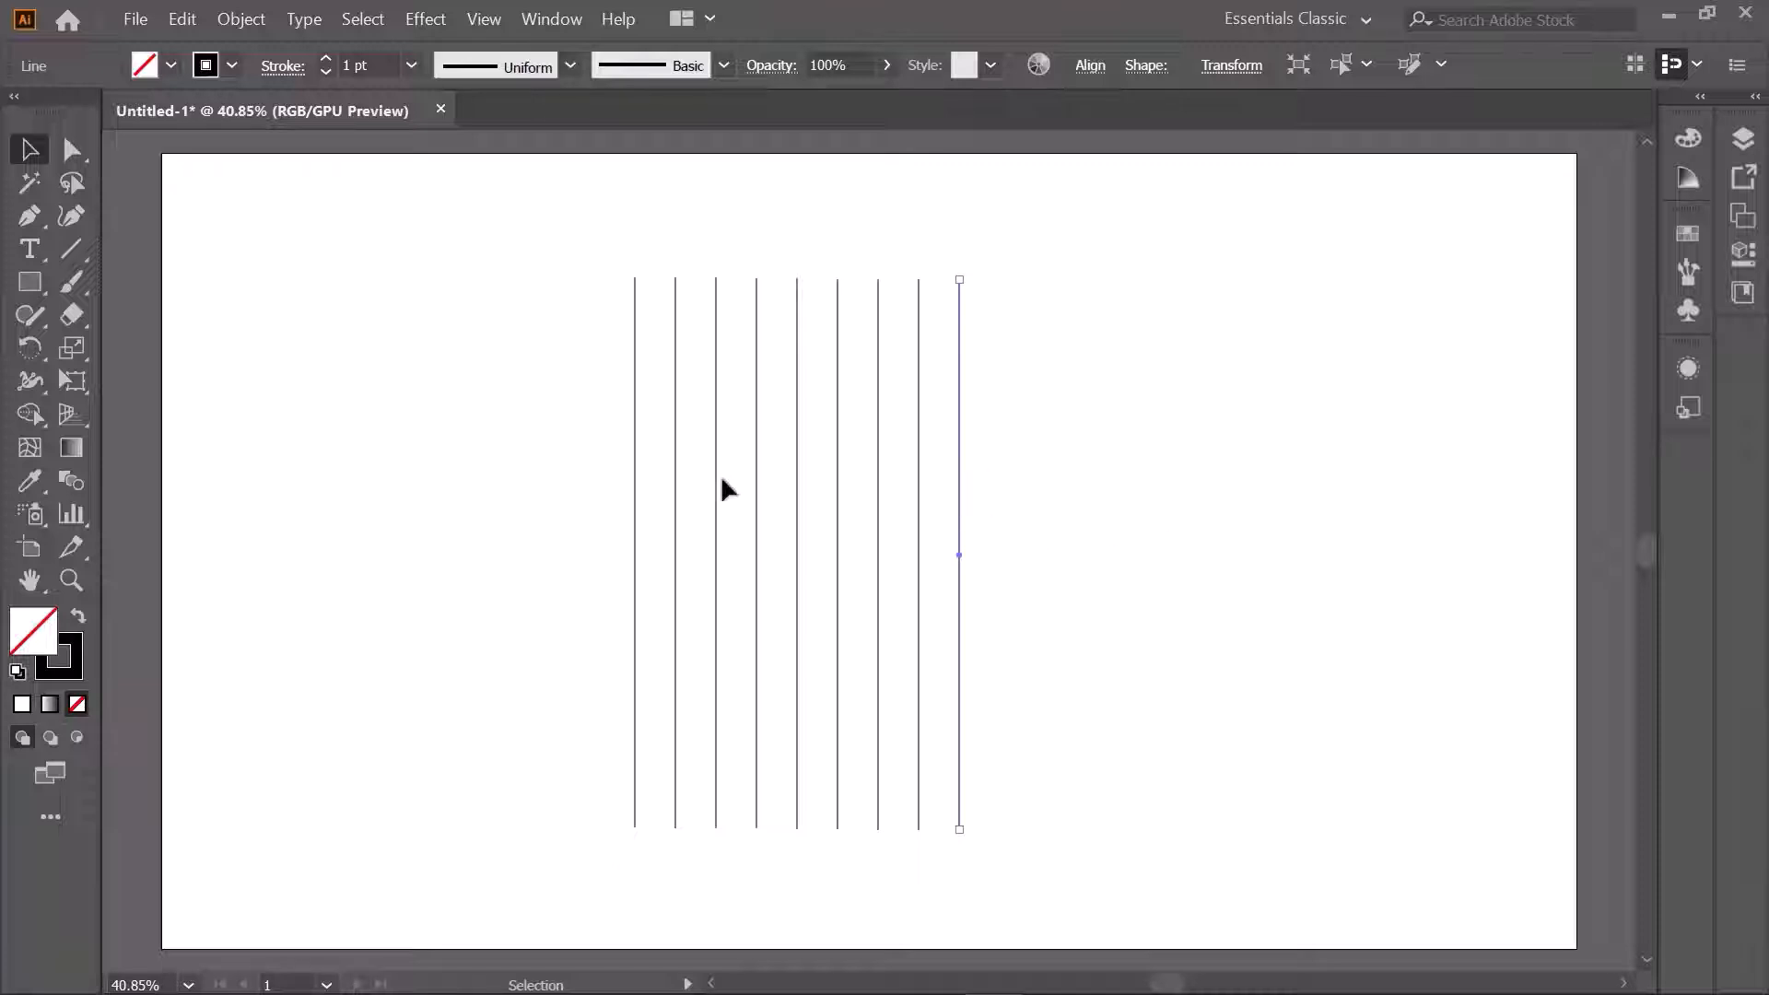
Step: Select all nine vertical lines and group them
{"action": "left_click", "coordinate": [1026, 470]}
{"action": "left_click_drag", "start_coordinate": [550, 227], "coordinate": [1021, 601]}
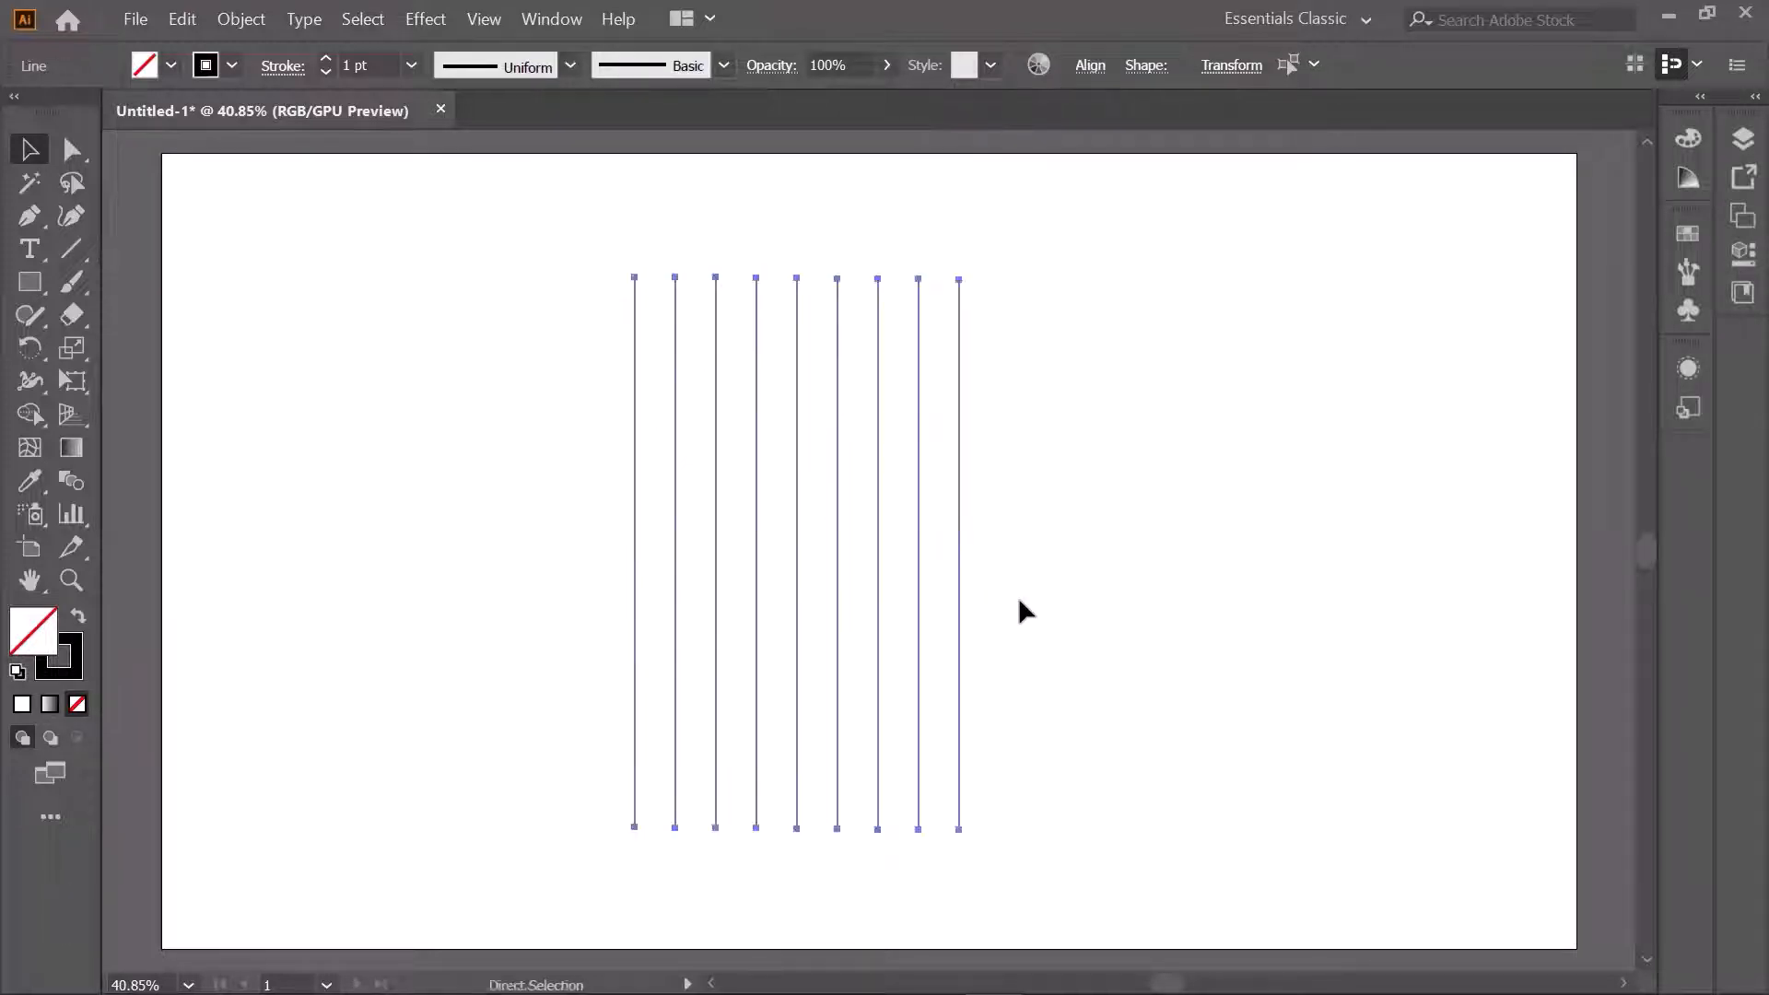
{"action": "key", "text": "ctrl+g"}
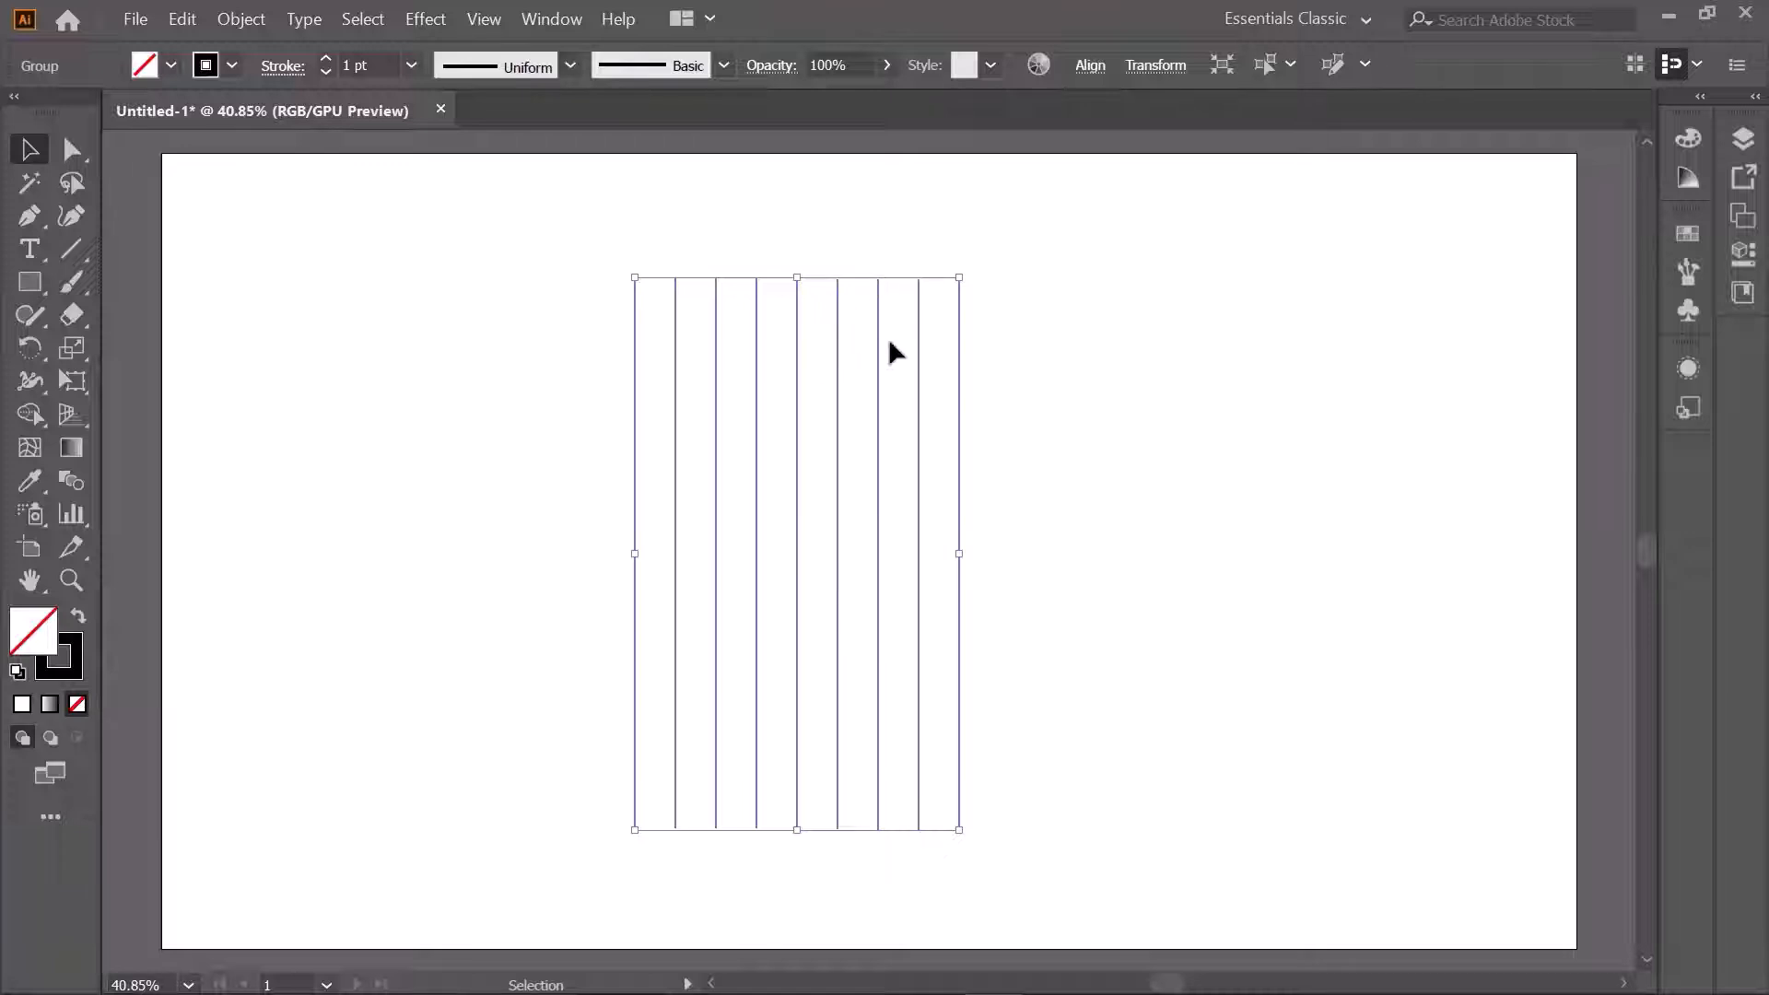
Step: Copy the line group, paste it in front, and rotate the copy 90° to form a square grid
{"action": "left_click", "coordinate": [201, 21]}
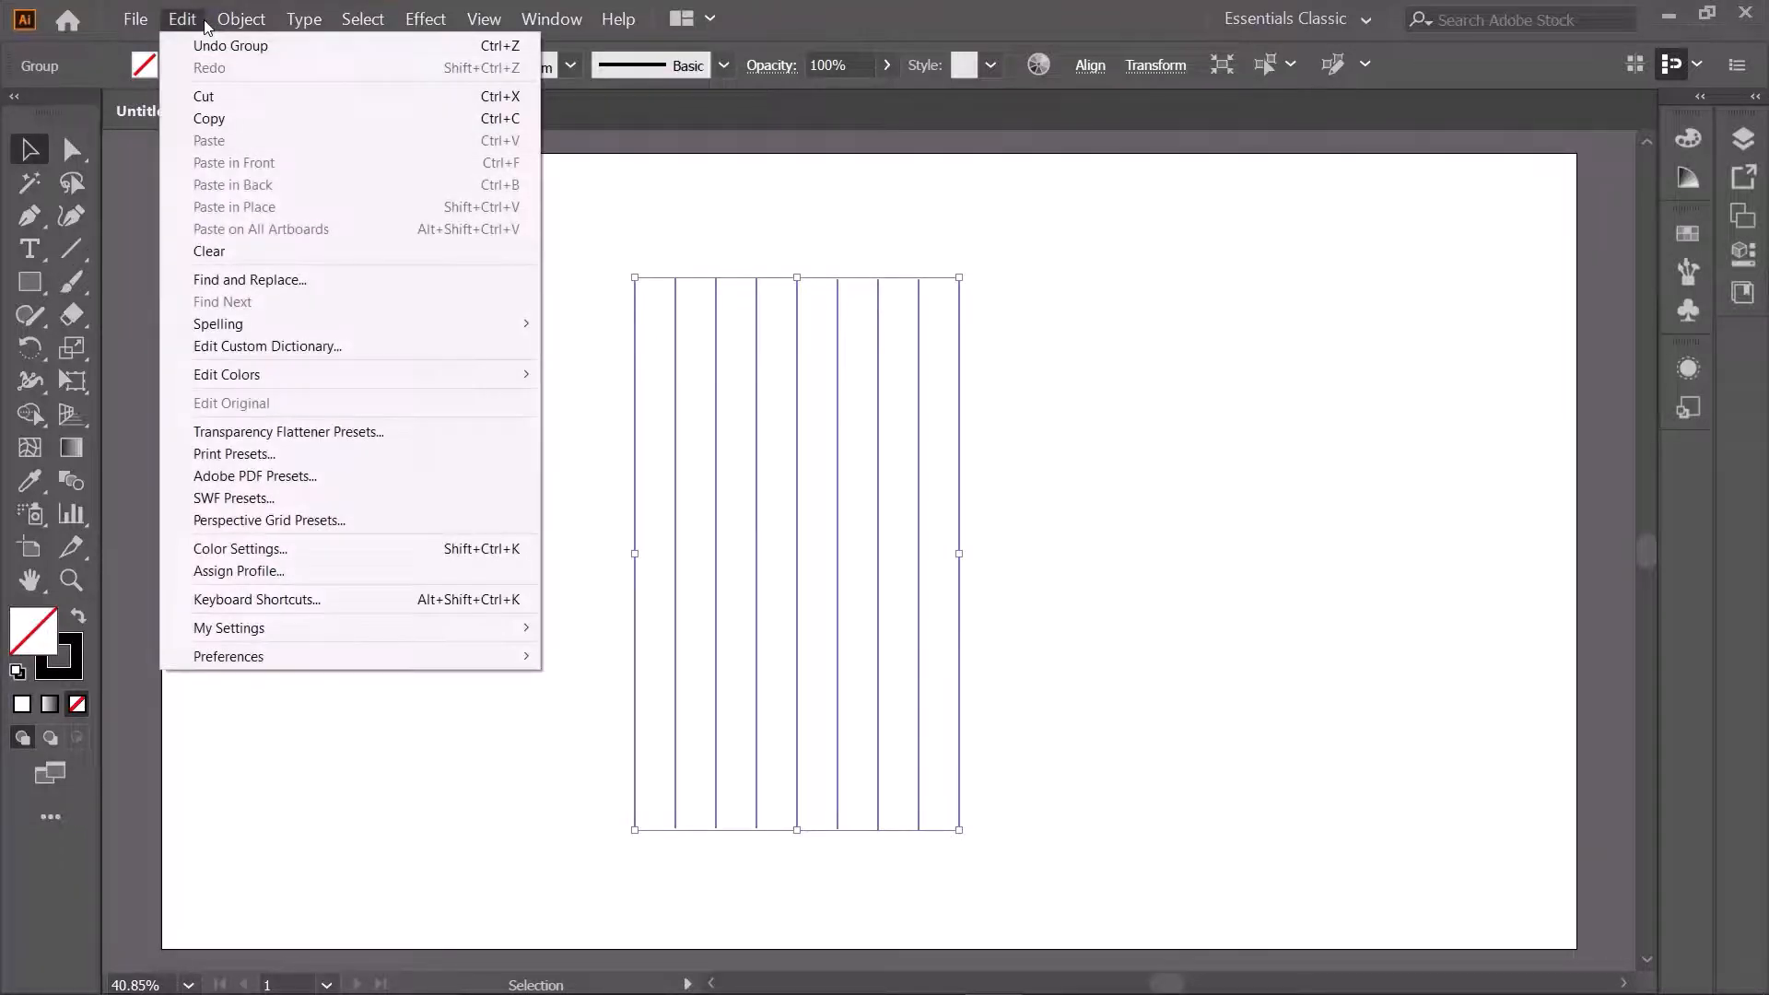
{"action": "left_click", "coordinate": [281, 120]}
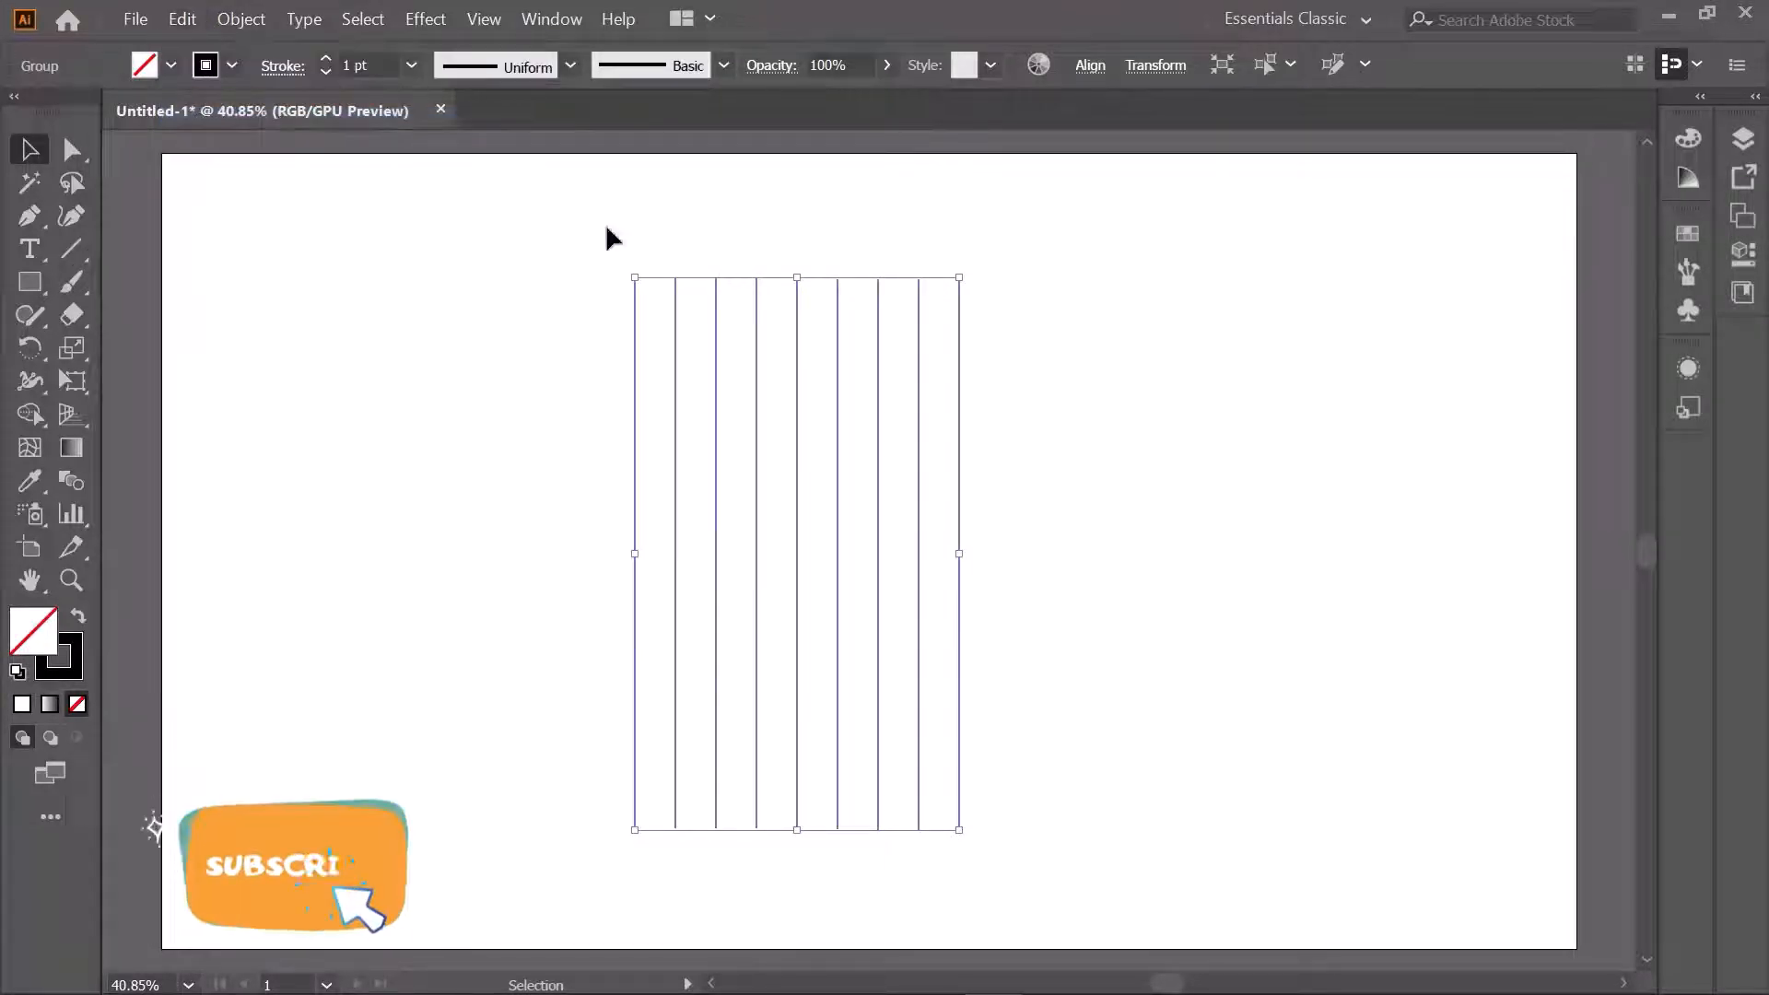
{"action": "left_click", "coordinate": [180, 11]}
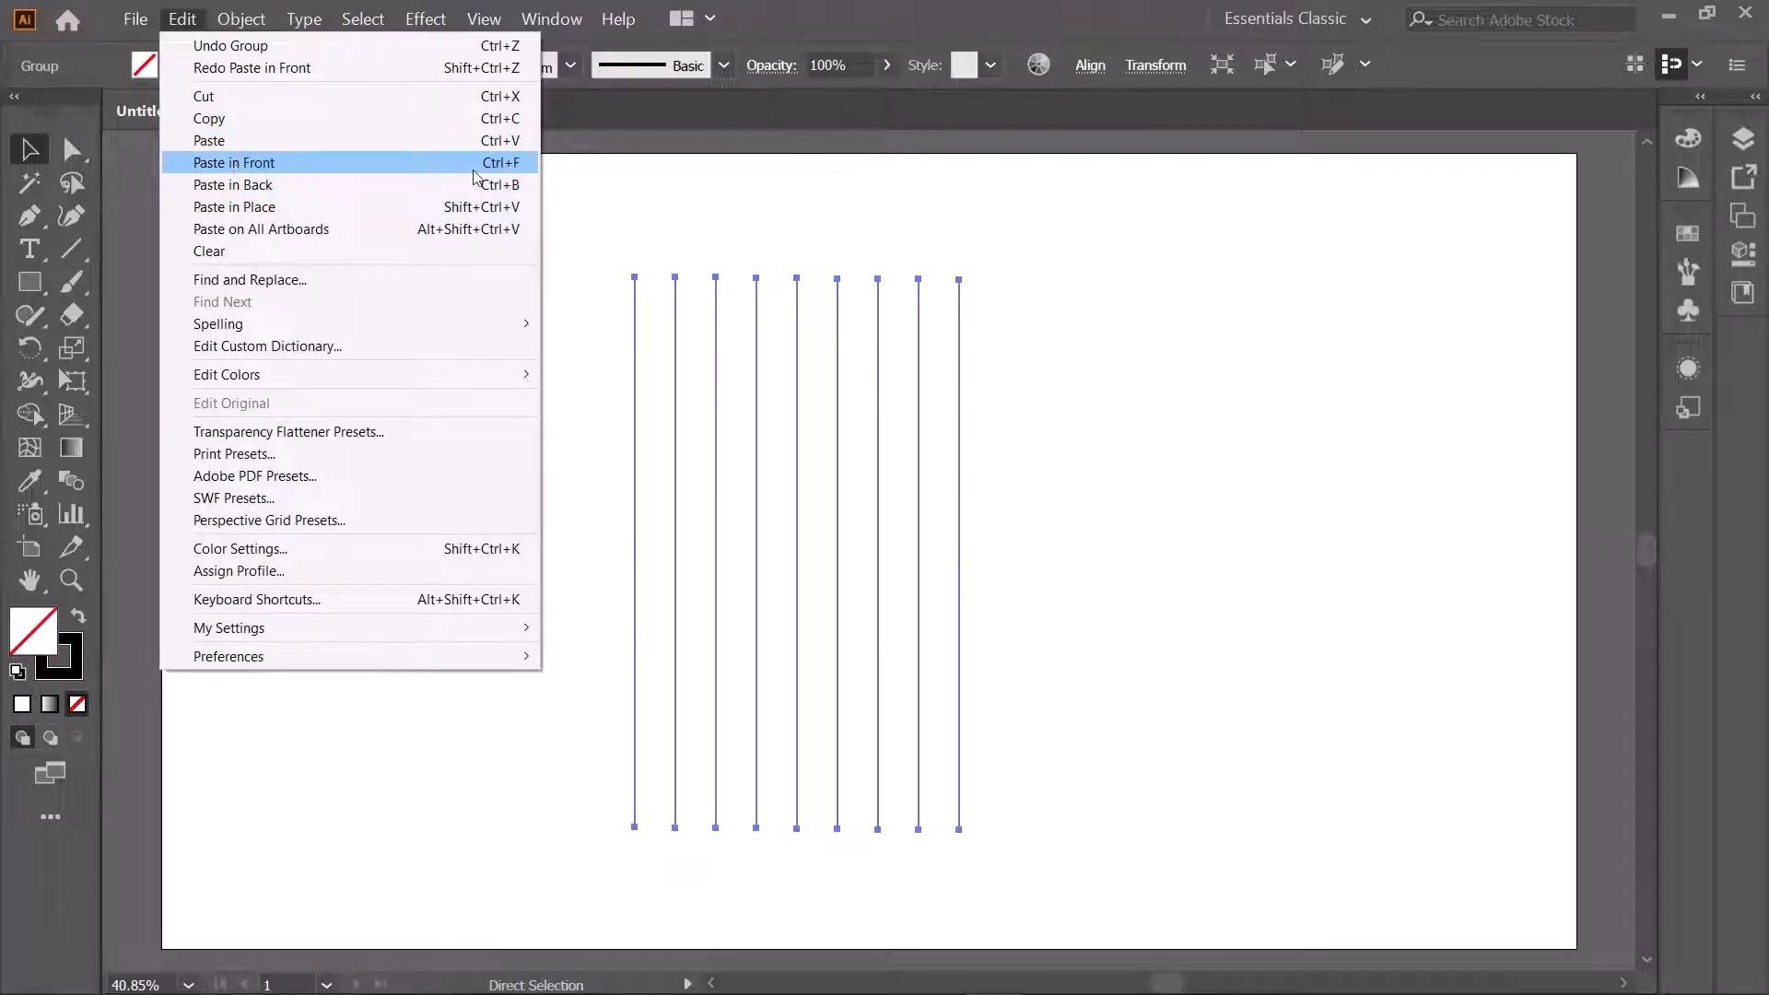
{"action": "left_click", "coordinate": [472, 170]}
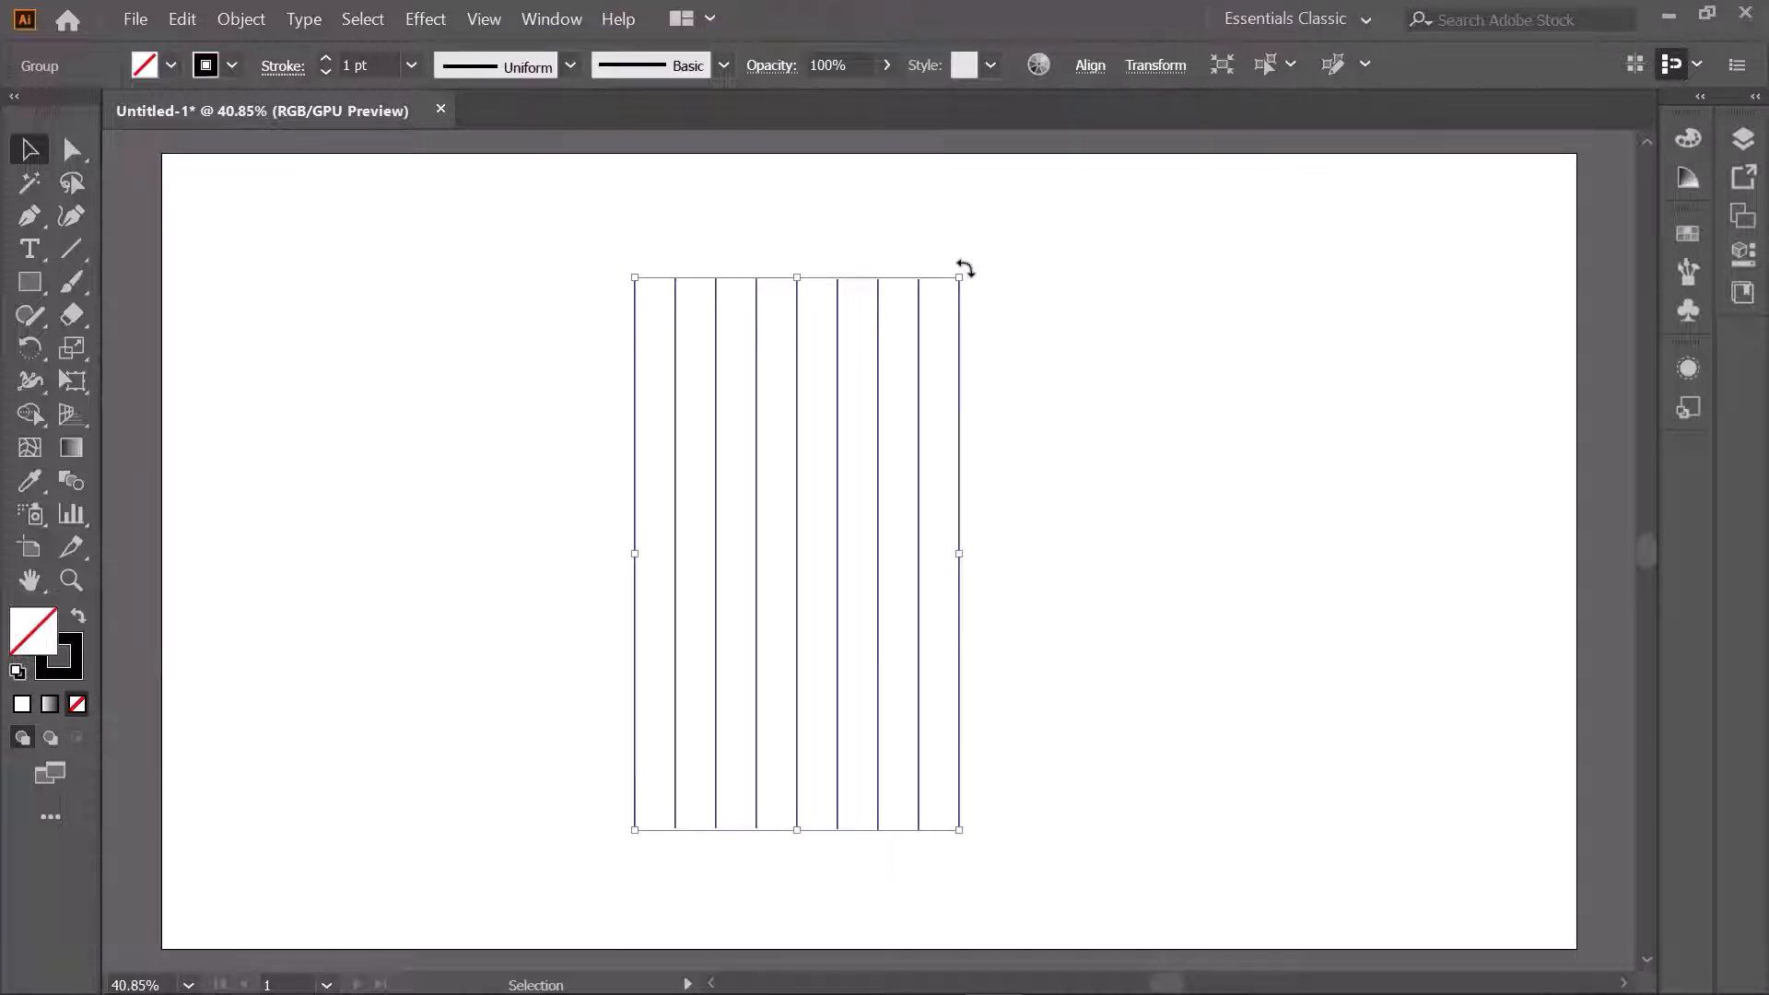
{"action": "left_click_drag", "start_coordinate": [965, 268], "coordinate": [1031, 597]}
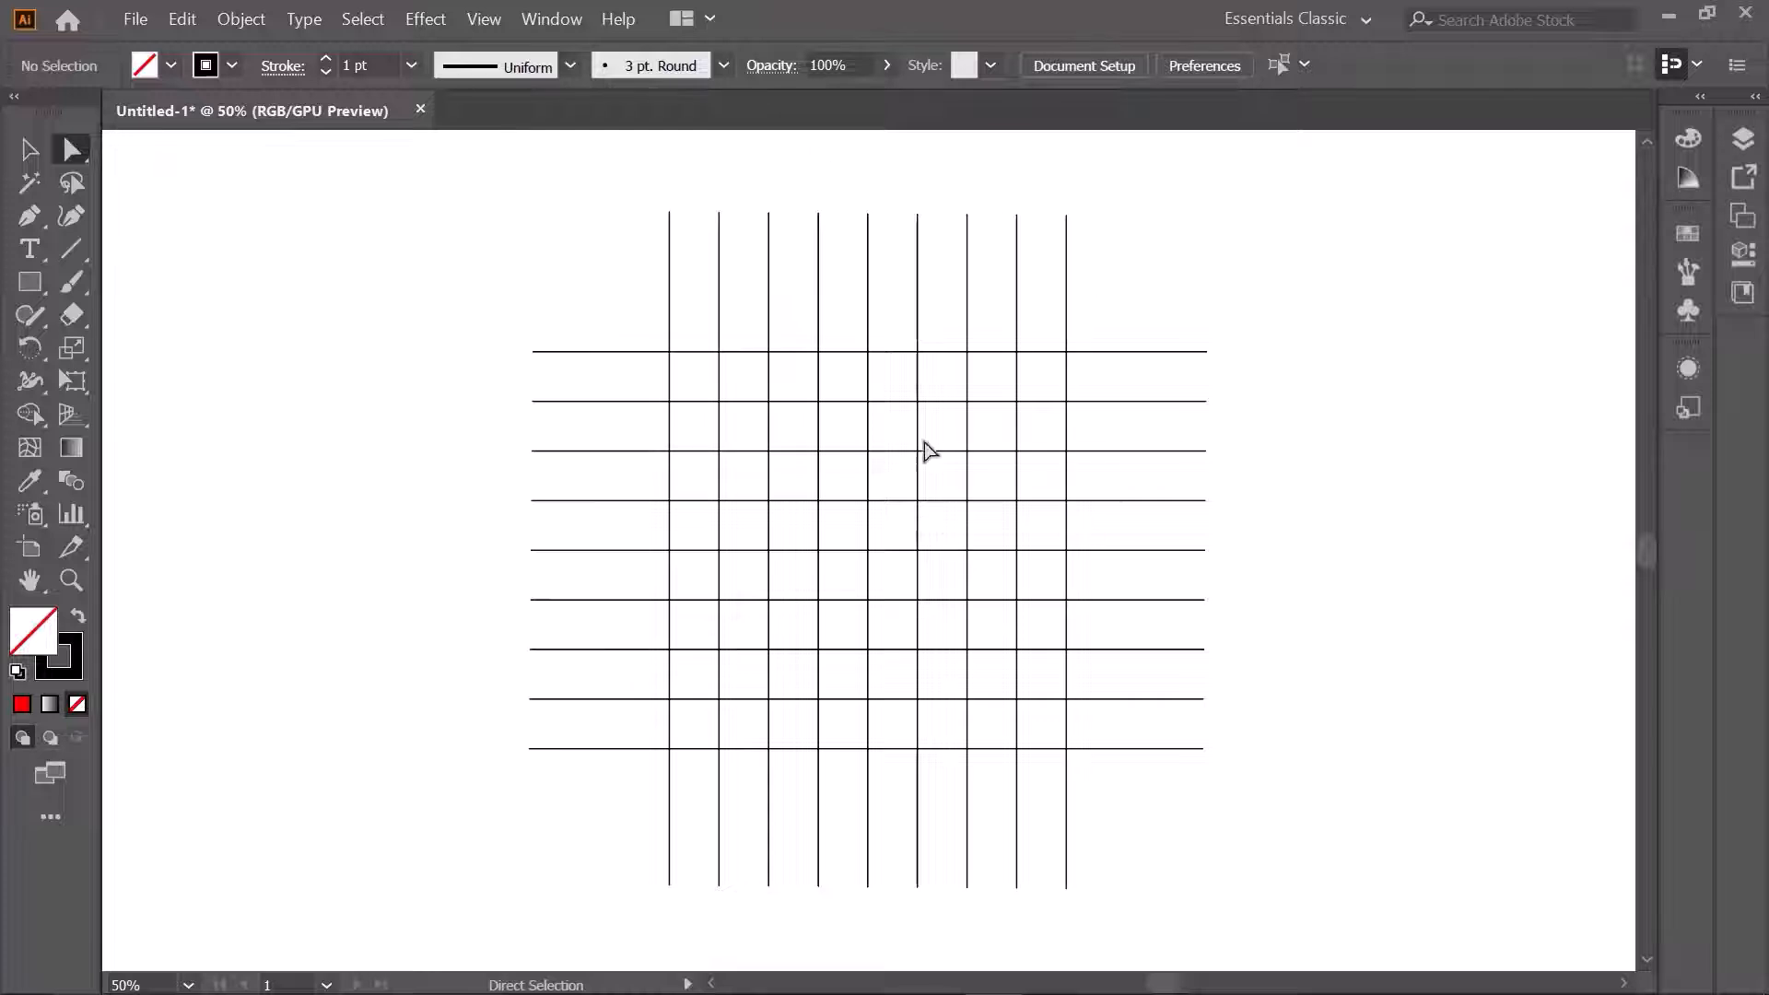
Step: Select both line groups for the Shape Builder tool and set no stroke with a dark blue fill
{"action": "left_click", "coordinate": [29, 149]}
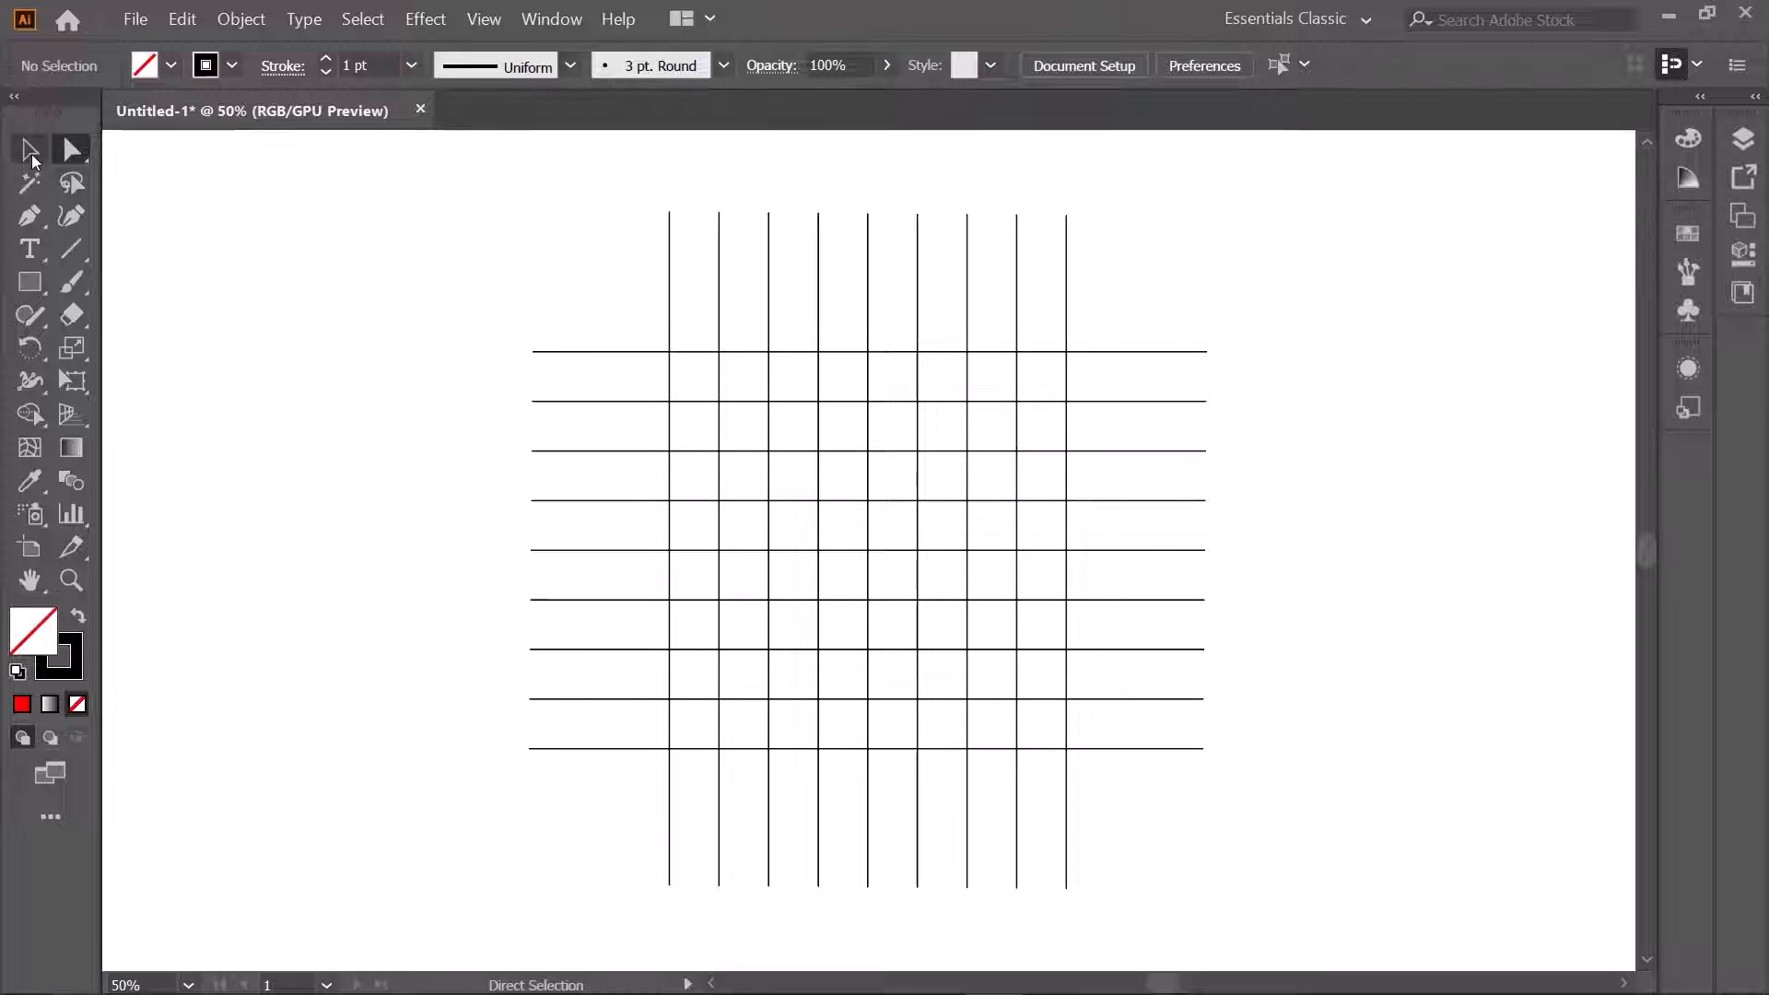
{"action": "left_click_drag", "start_coordinate": [495, 214], "coordinate": [1233, 887]}
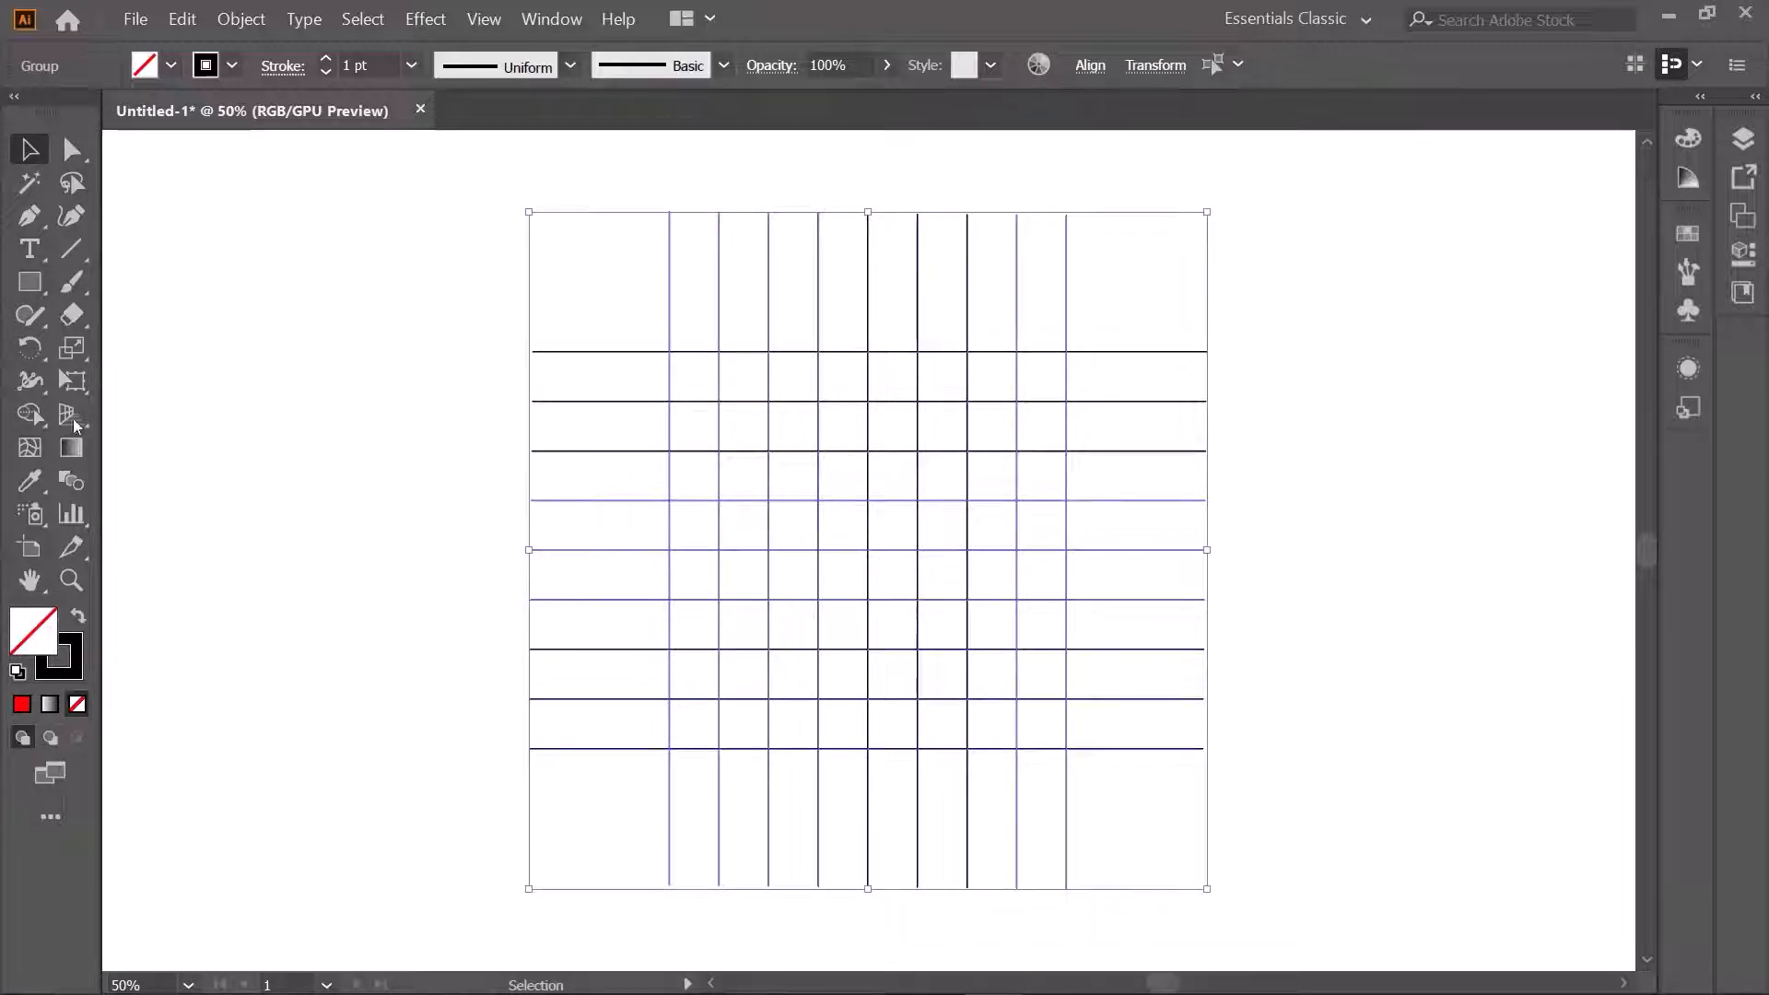
{"action": "left_click", "coordinate": [30, 414]}
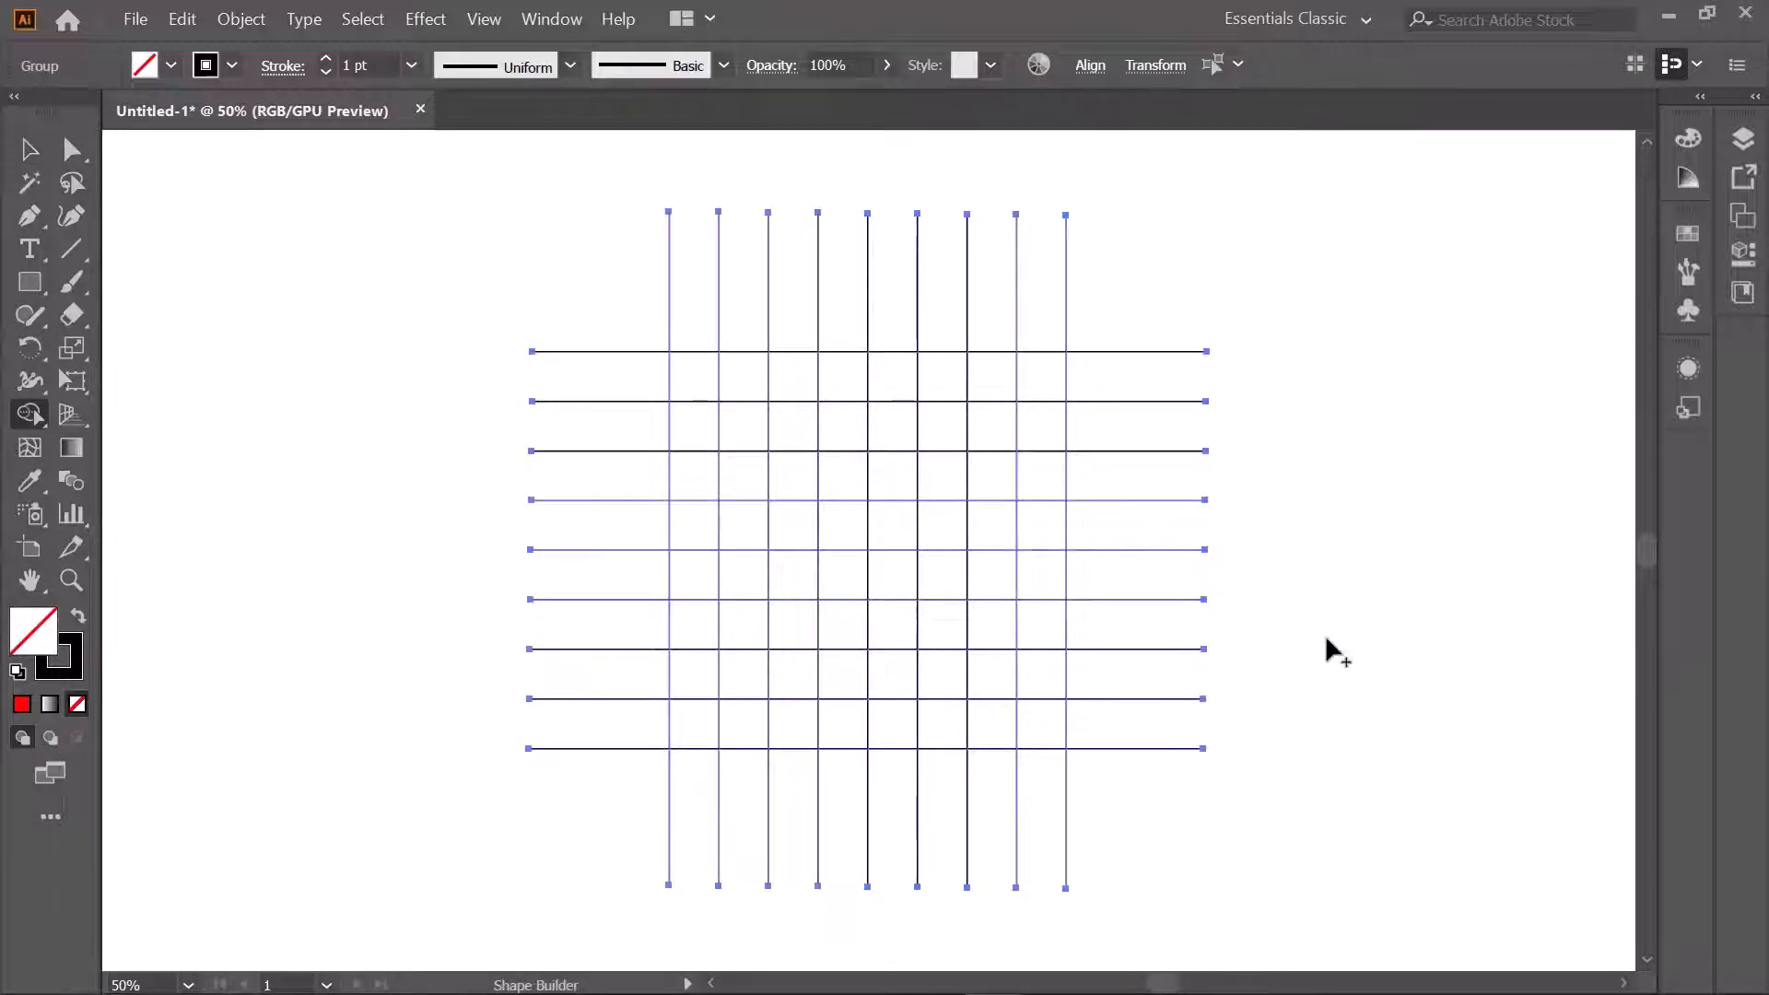
{"action": "left_click", "coordinate": [208, 64]}
{"action": "left_click", "coordinate": [18, 109]}
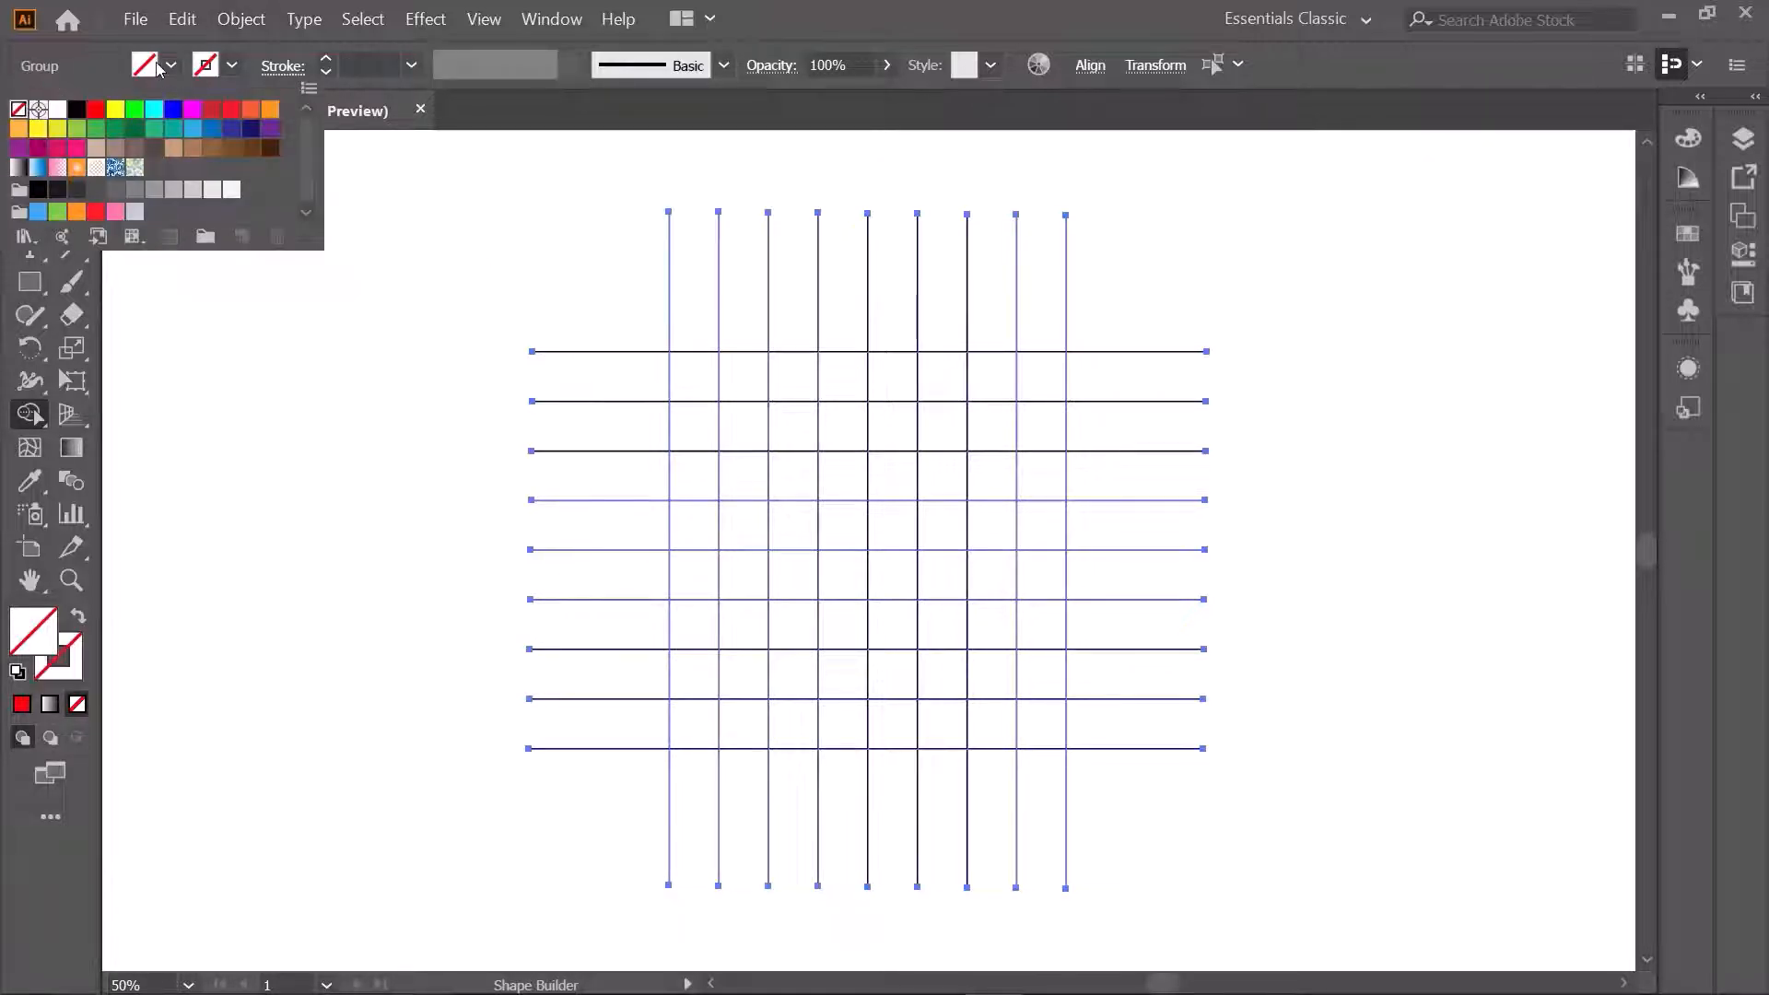
{"action": "left_click", "coordinate": [170, 64]}
{"action": "left_click", "coordinate": [249, 133]}
{"action": "left_click", "coordinate": [560, 325]}
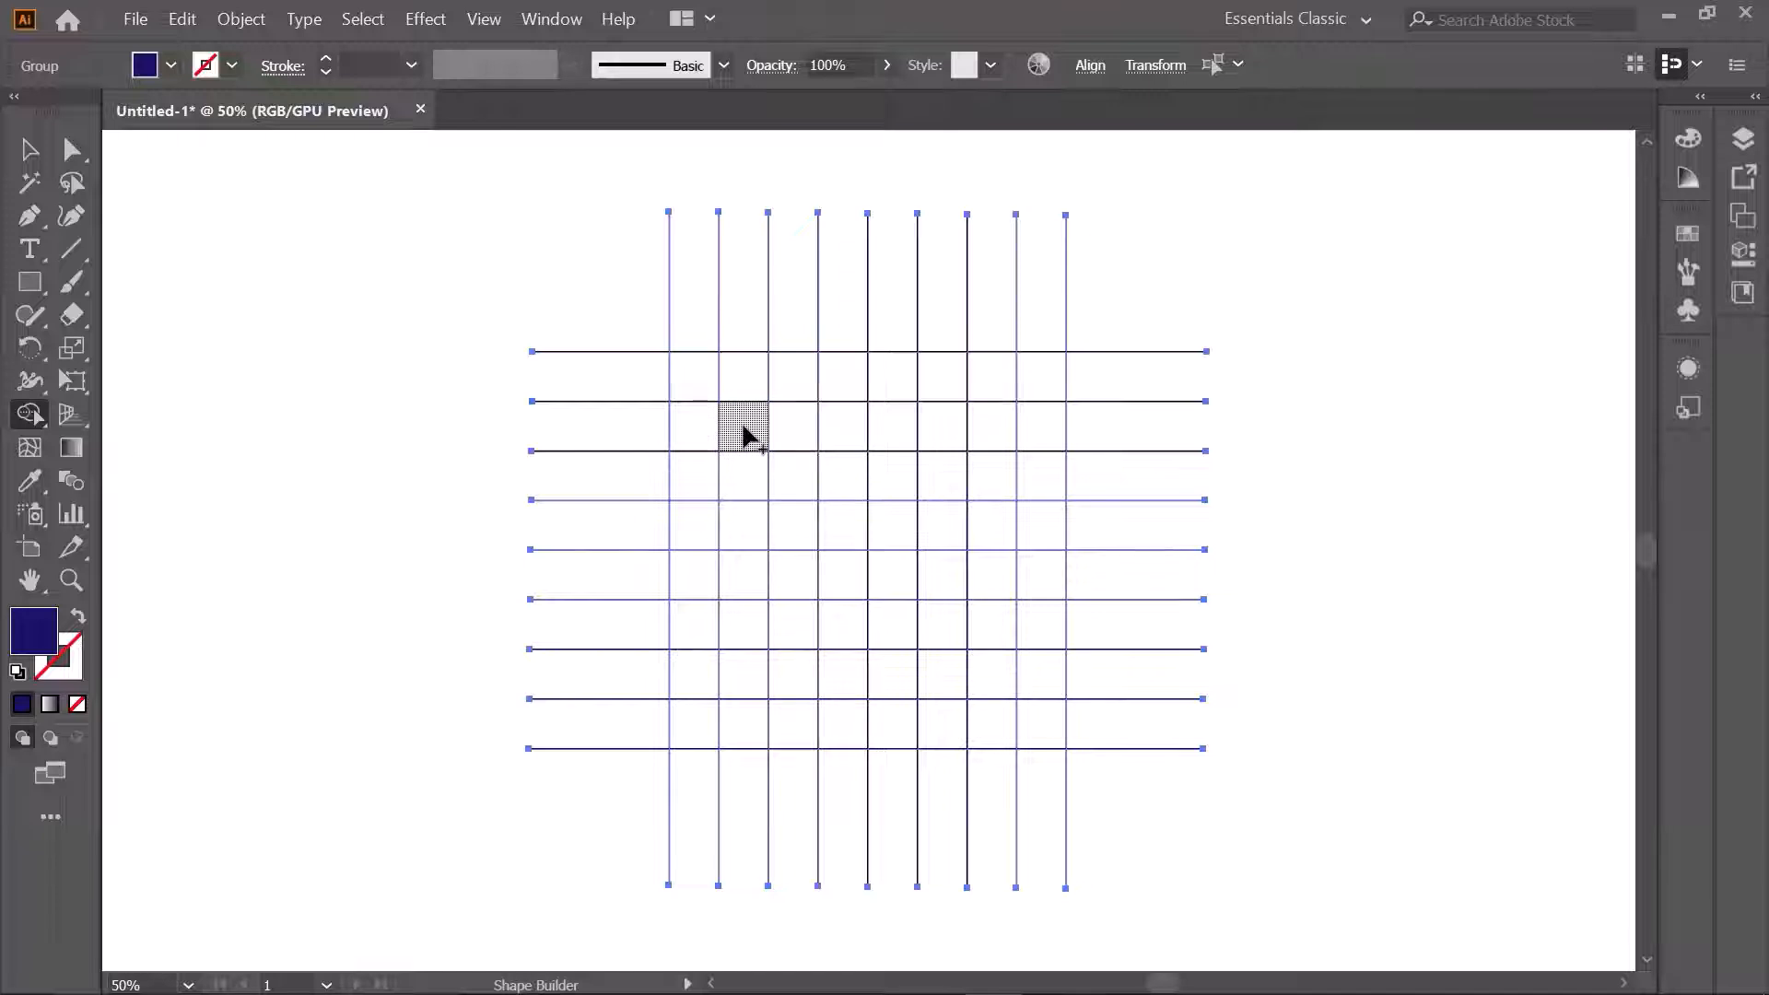
Step: Merge grid cells into a letter F with a five-cell stem, a three-cell upper arm and a two-cell middle arm
{"action": "mouse_move", "coordinate": [743, 430]}
{"action": "left_mouse_down"}
{"action": "mouse_move", "coordinate": [738, 620]}
{"action": "mouse_move", "coordinate": [734, 577]}
{"action": "left_mouse_up"}
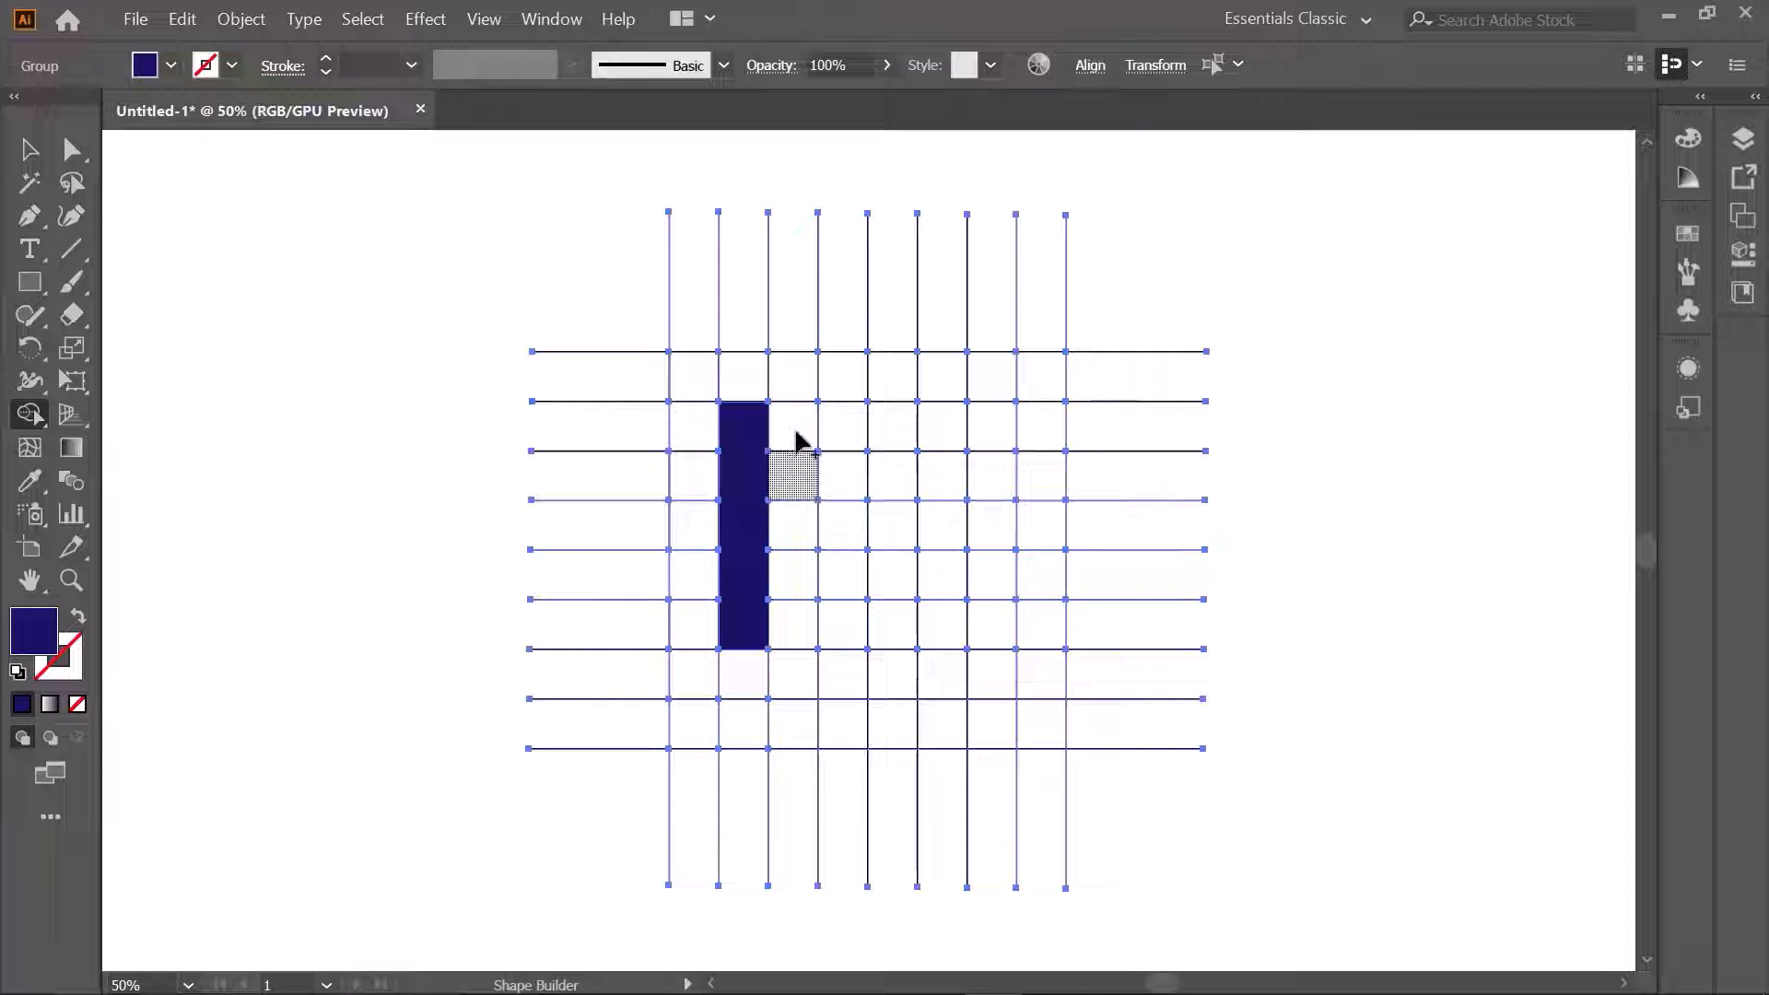
{"action": "left_click_drag", "start_coordinate": [794, 427], "coordinate": [887, 440]}
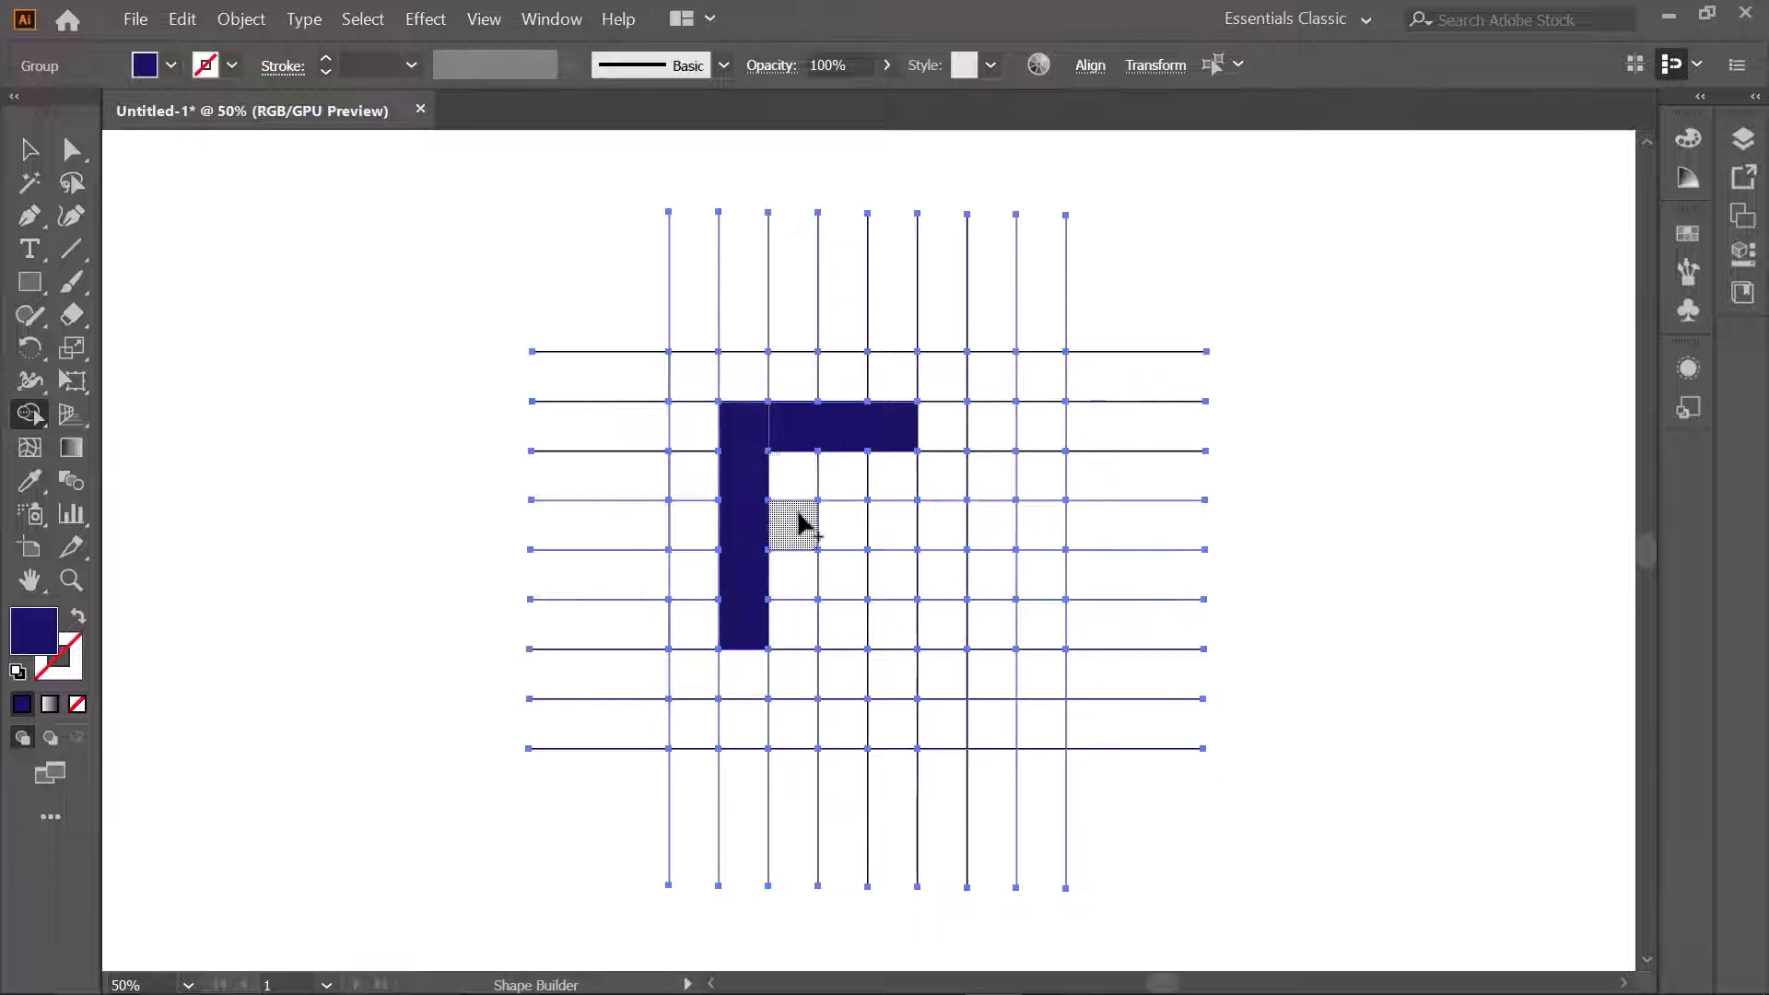
{"action": "left_click_drag", "start_coordinate": [800, 524], "coordinate": [857, 522]}
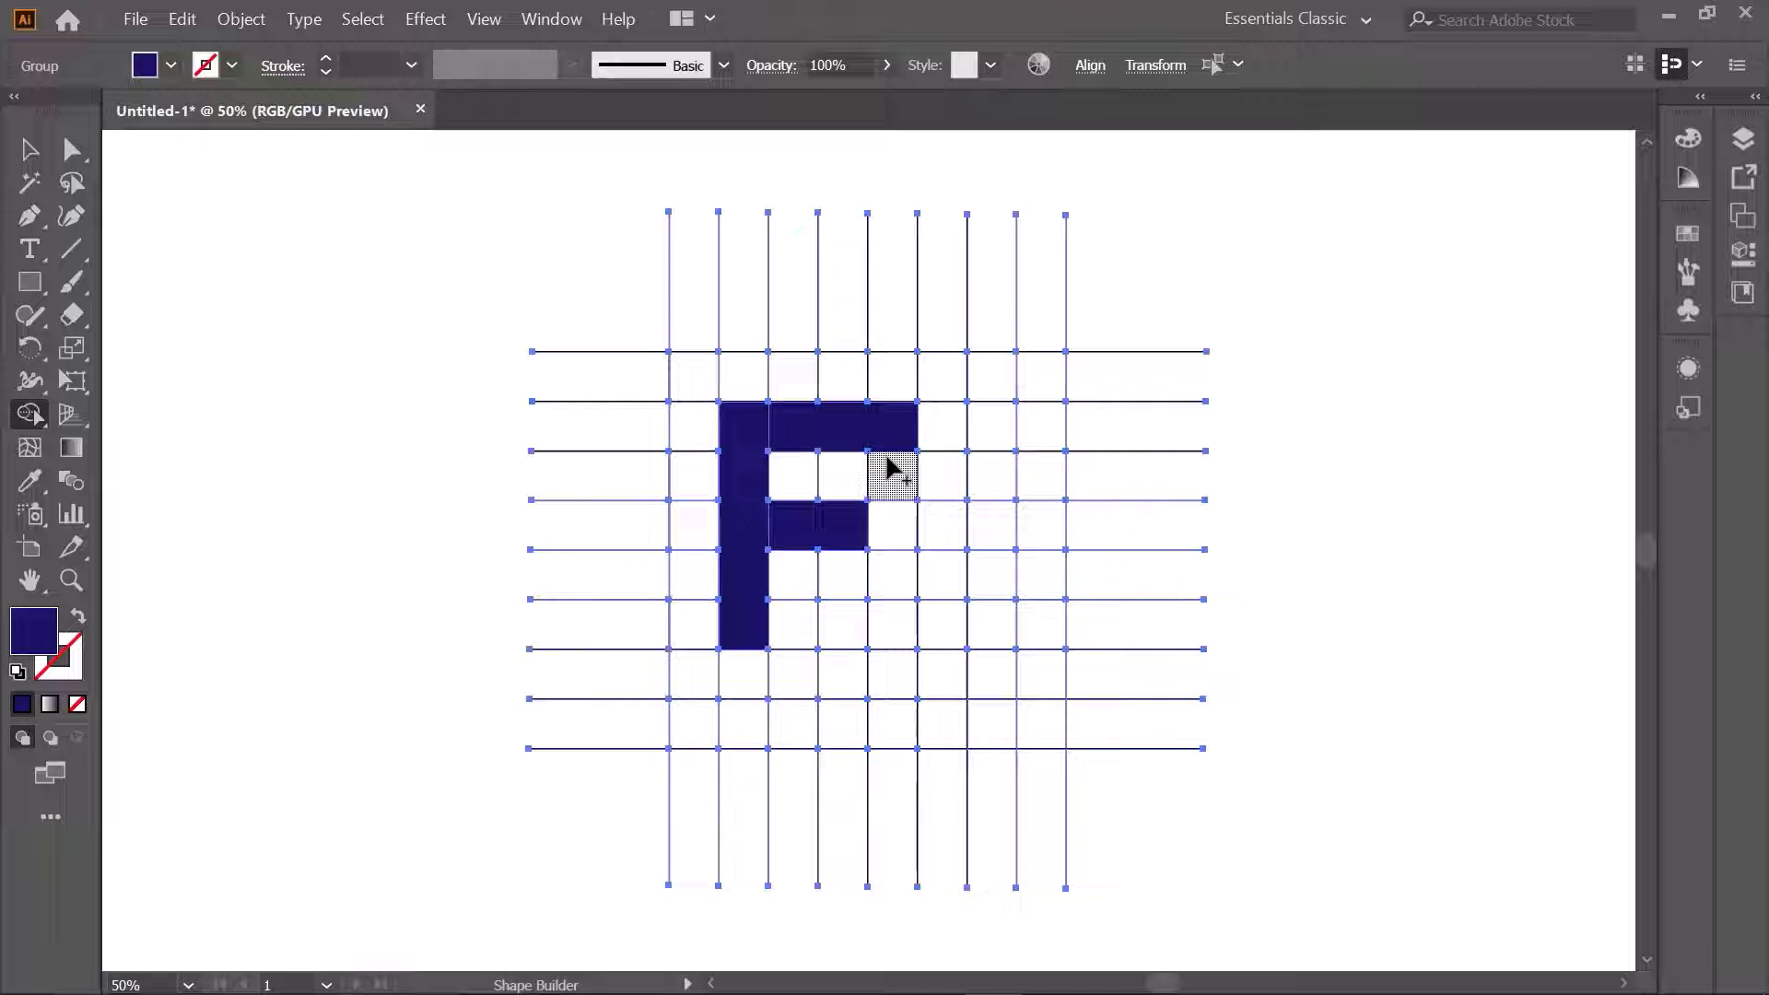
Step: Ungroup the horizontal line group that contains the blue F pieces and clear the selection
{"action": "left_click", "coordinate": [28, 153]}
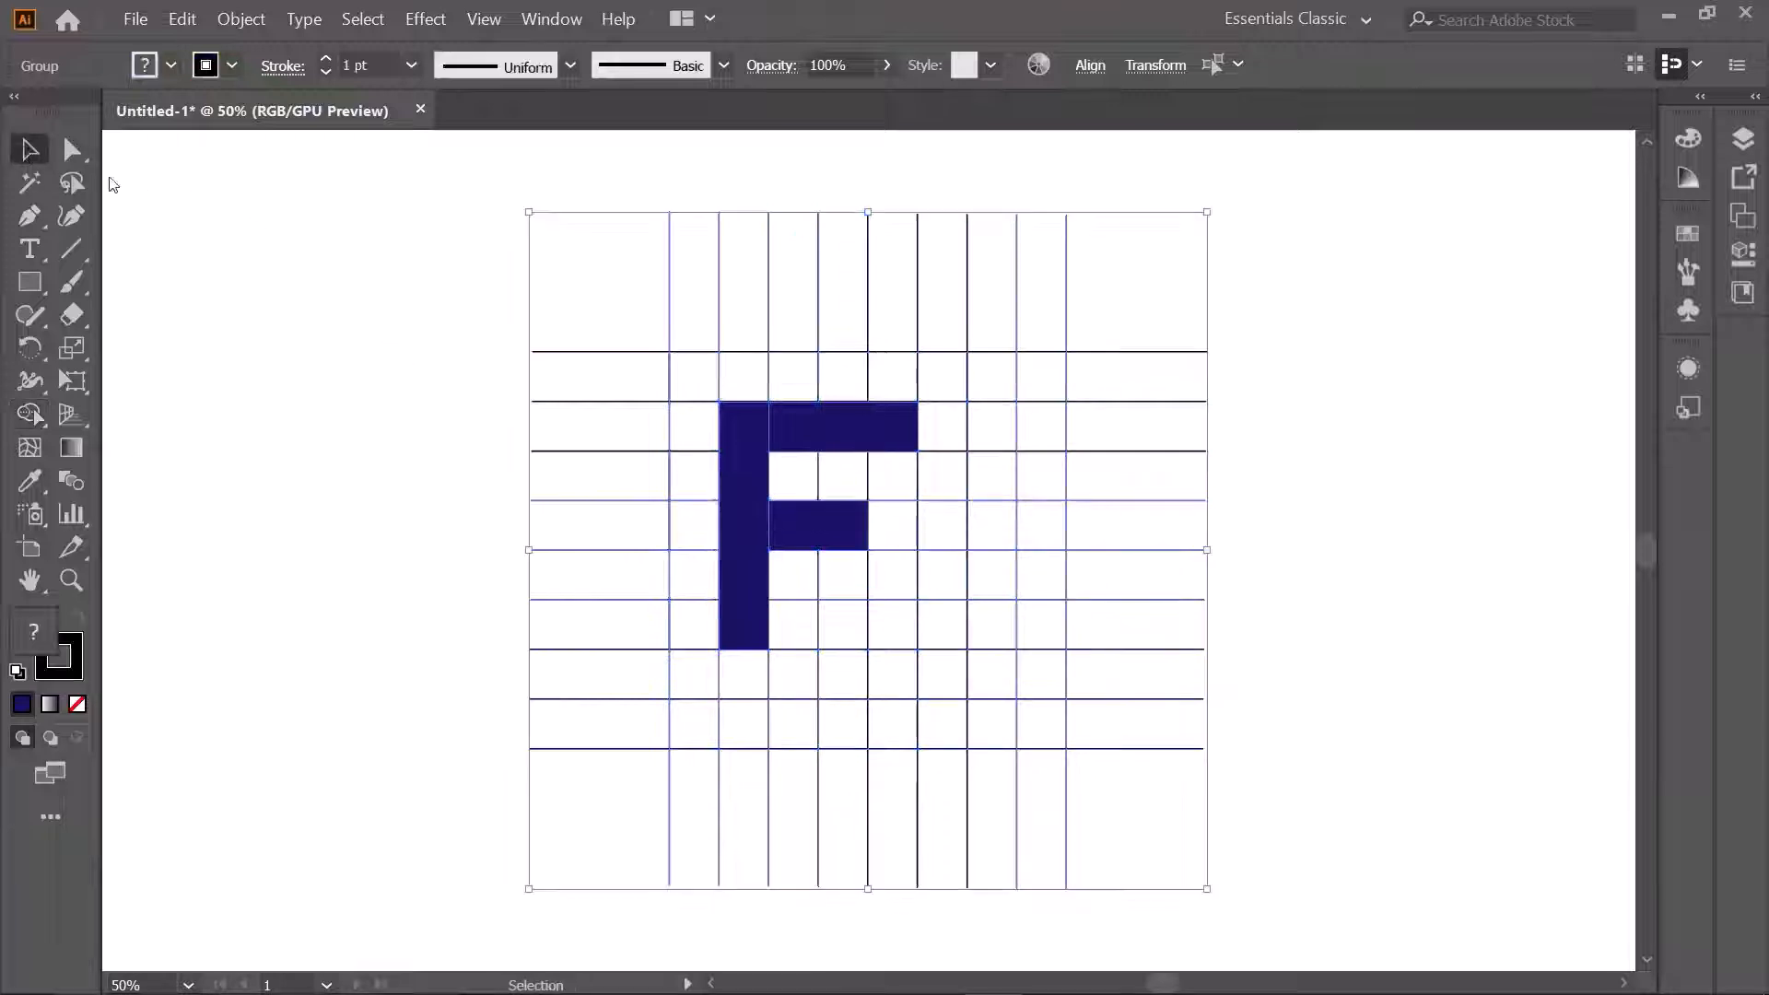
{"action": "left_click", "coordinate": [461, 280]}
{"action": "left_click", "coordinate": [876, 446]}
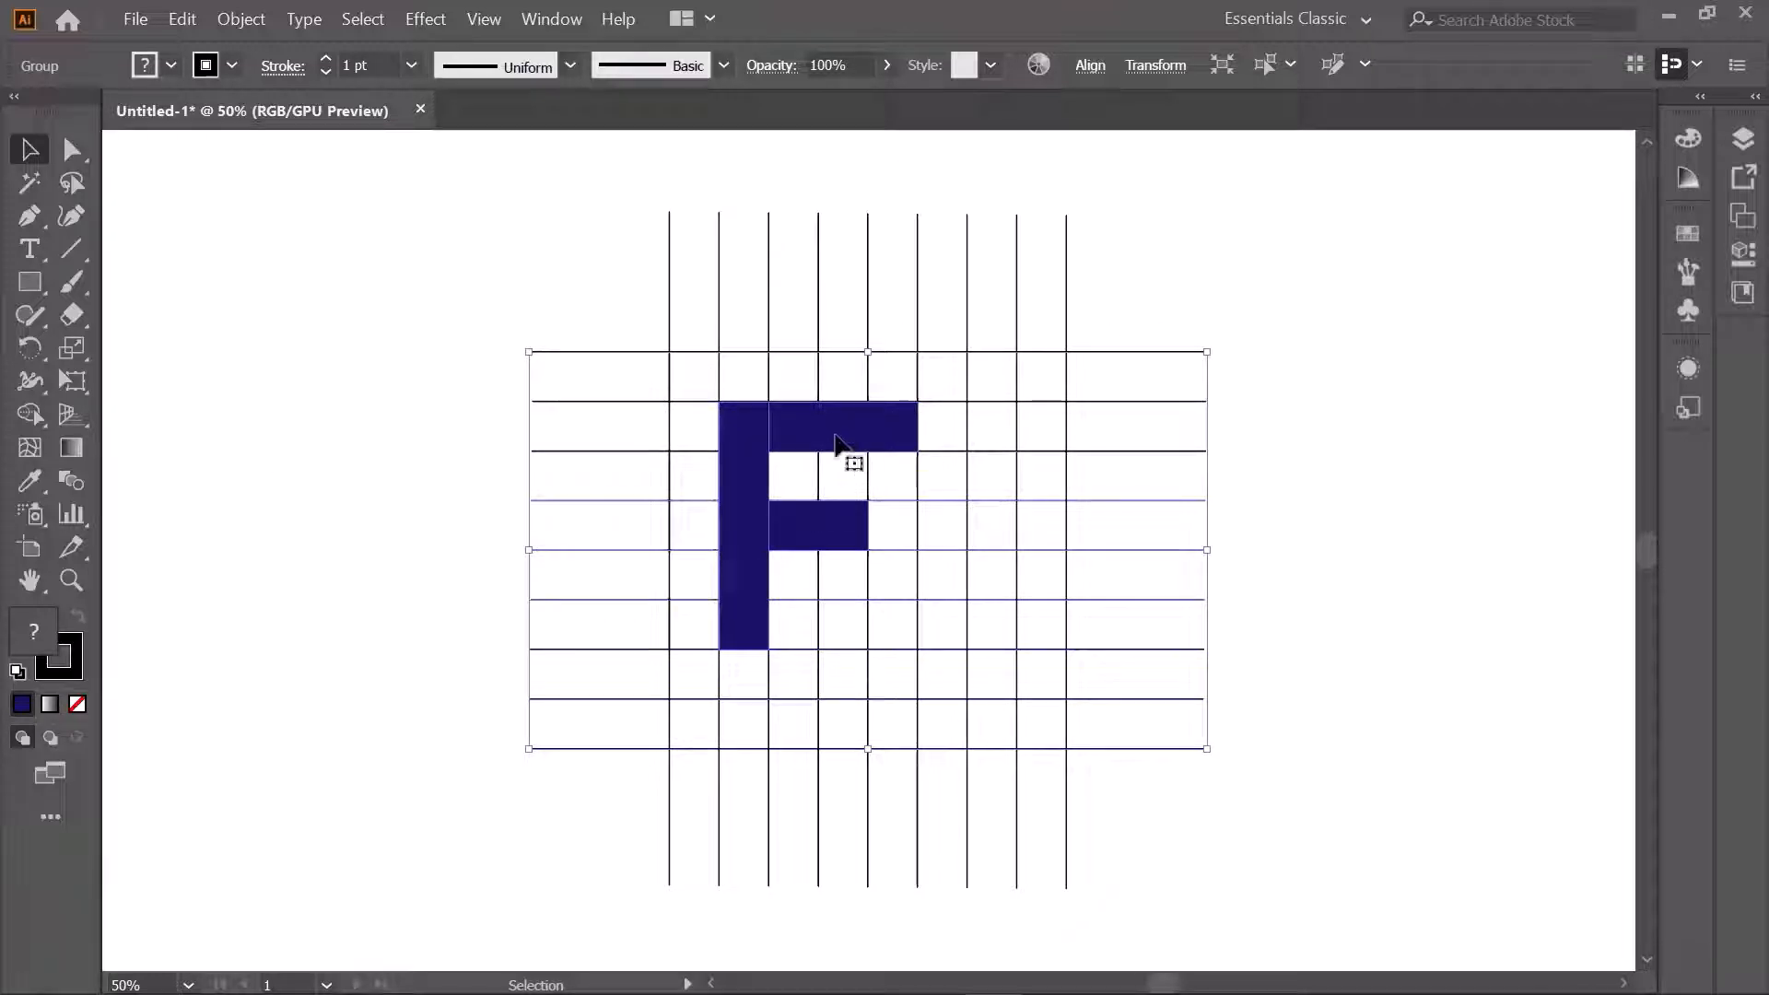
{"action": "right_click", "coordinate": [865, 426]}
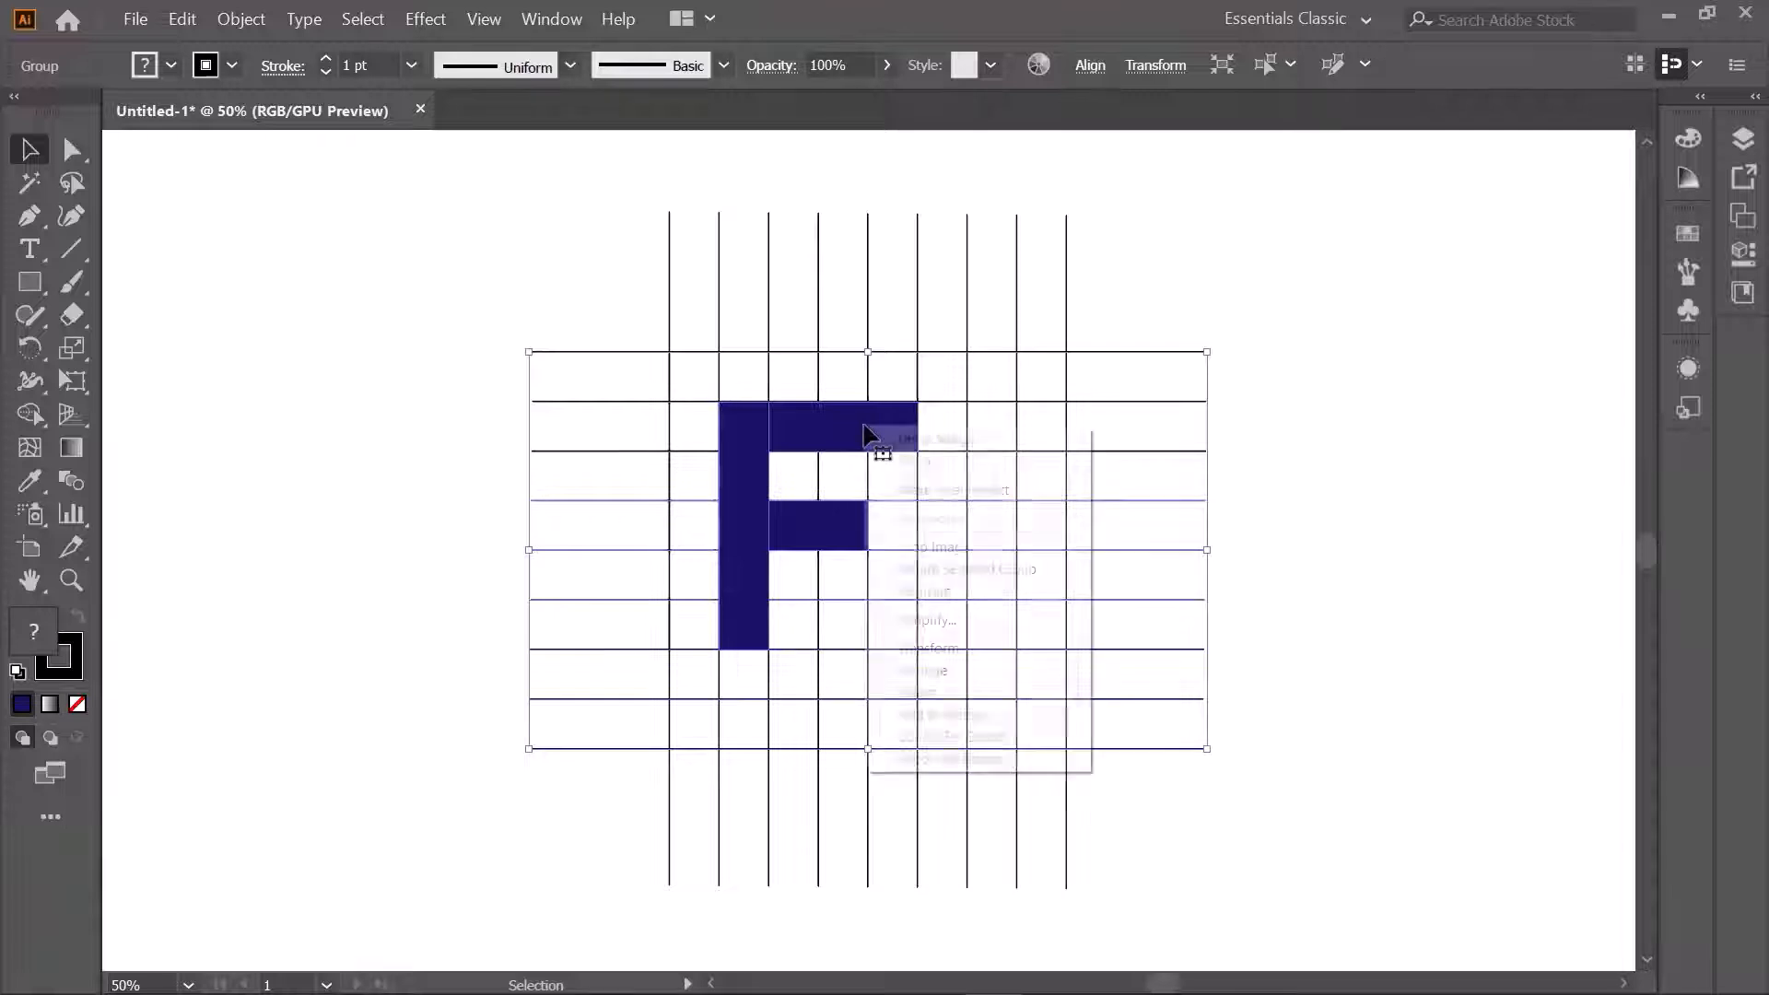
{"action": "left_click", "coordinate": [917, 593]}
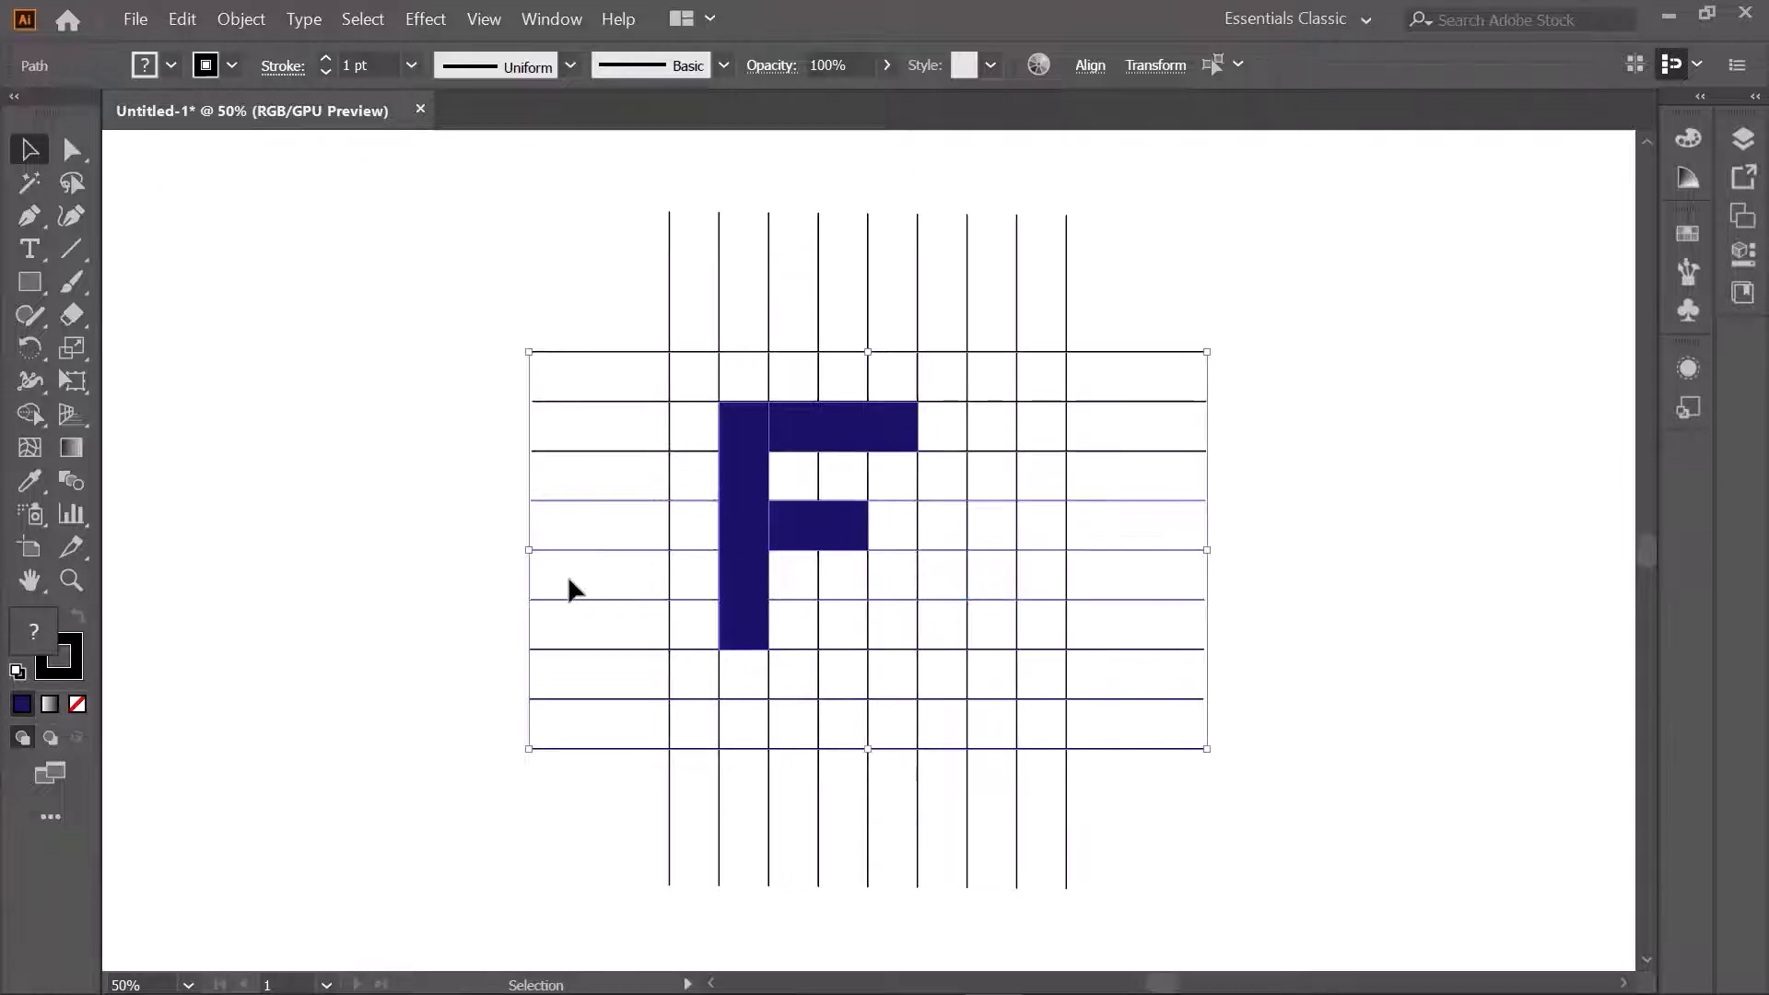
{"action": "left_click", "coordinate": [1353, 265]}
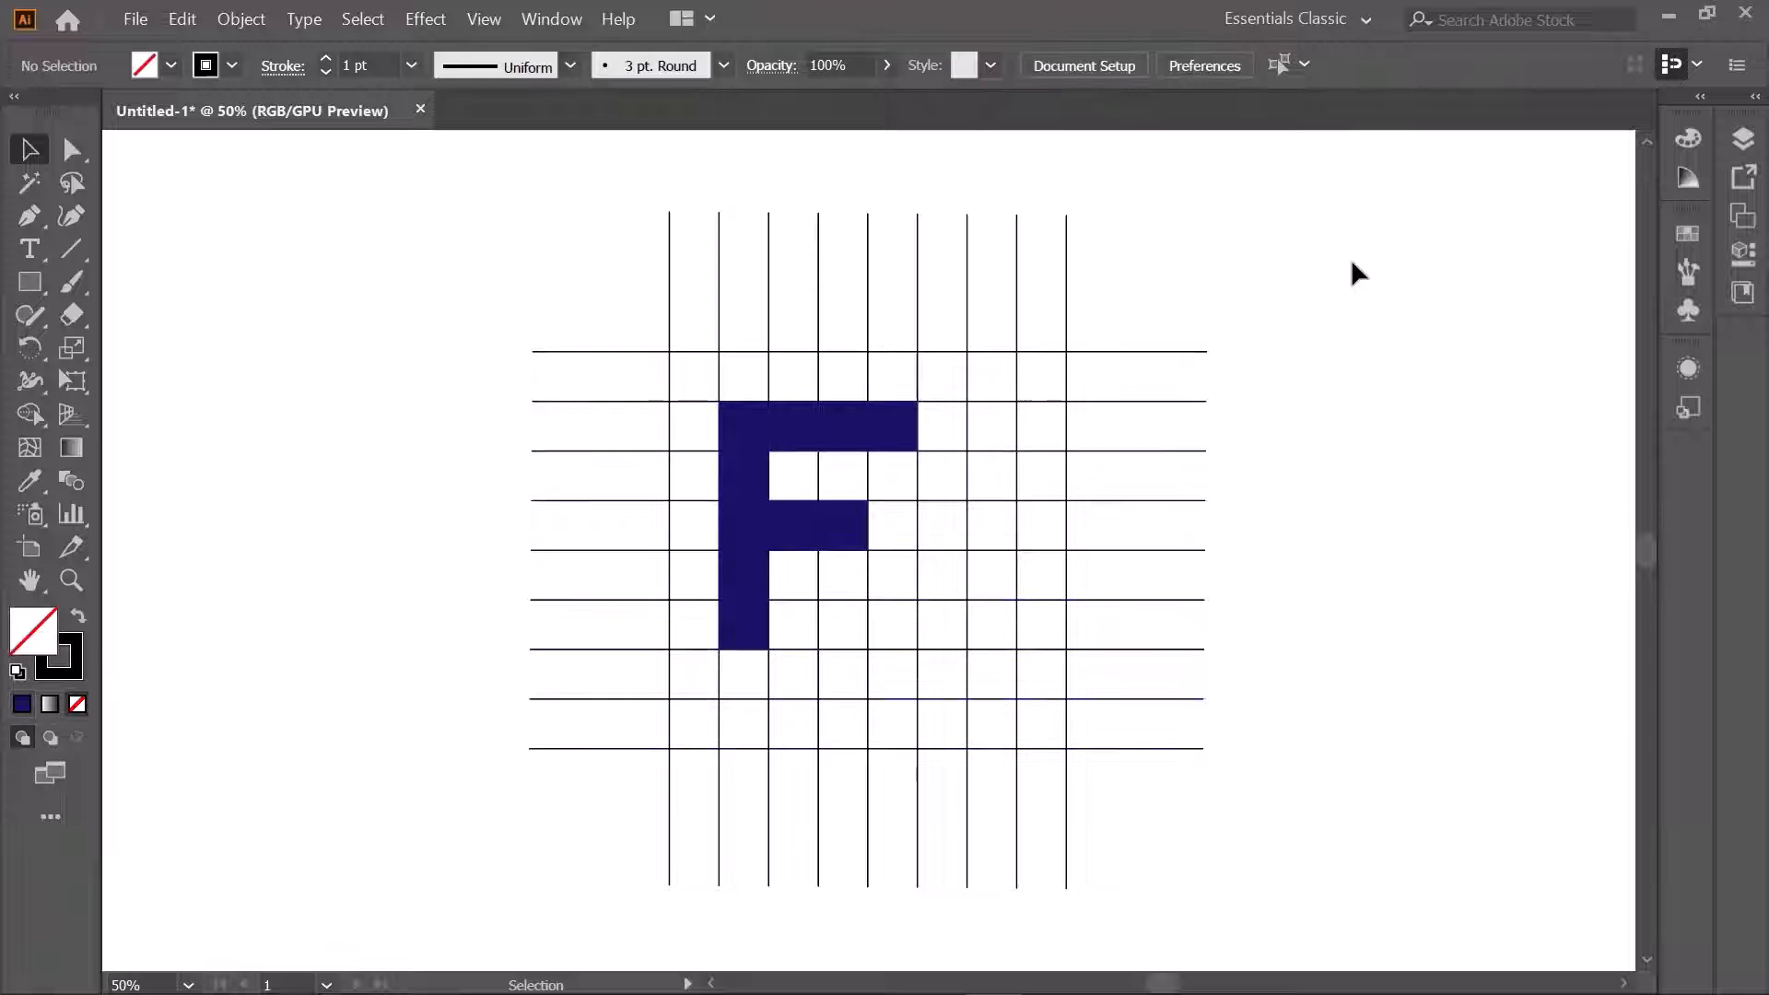
Step: Move the three blue F pieces together to the left of the grid and delete the remaining grid lines
{"action": "left_click", "coordinate": [859, 428]}
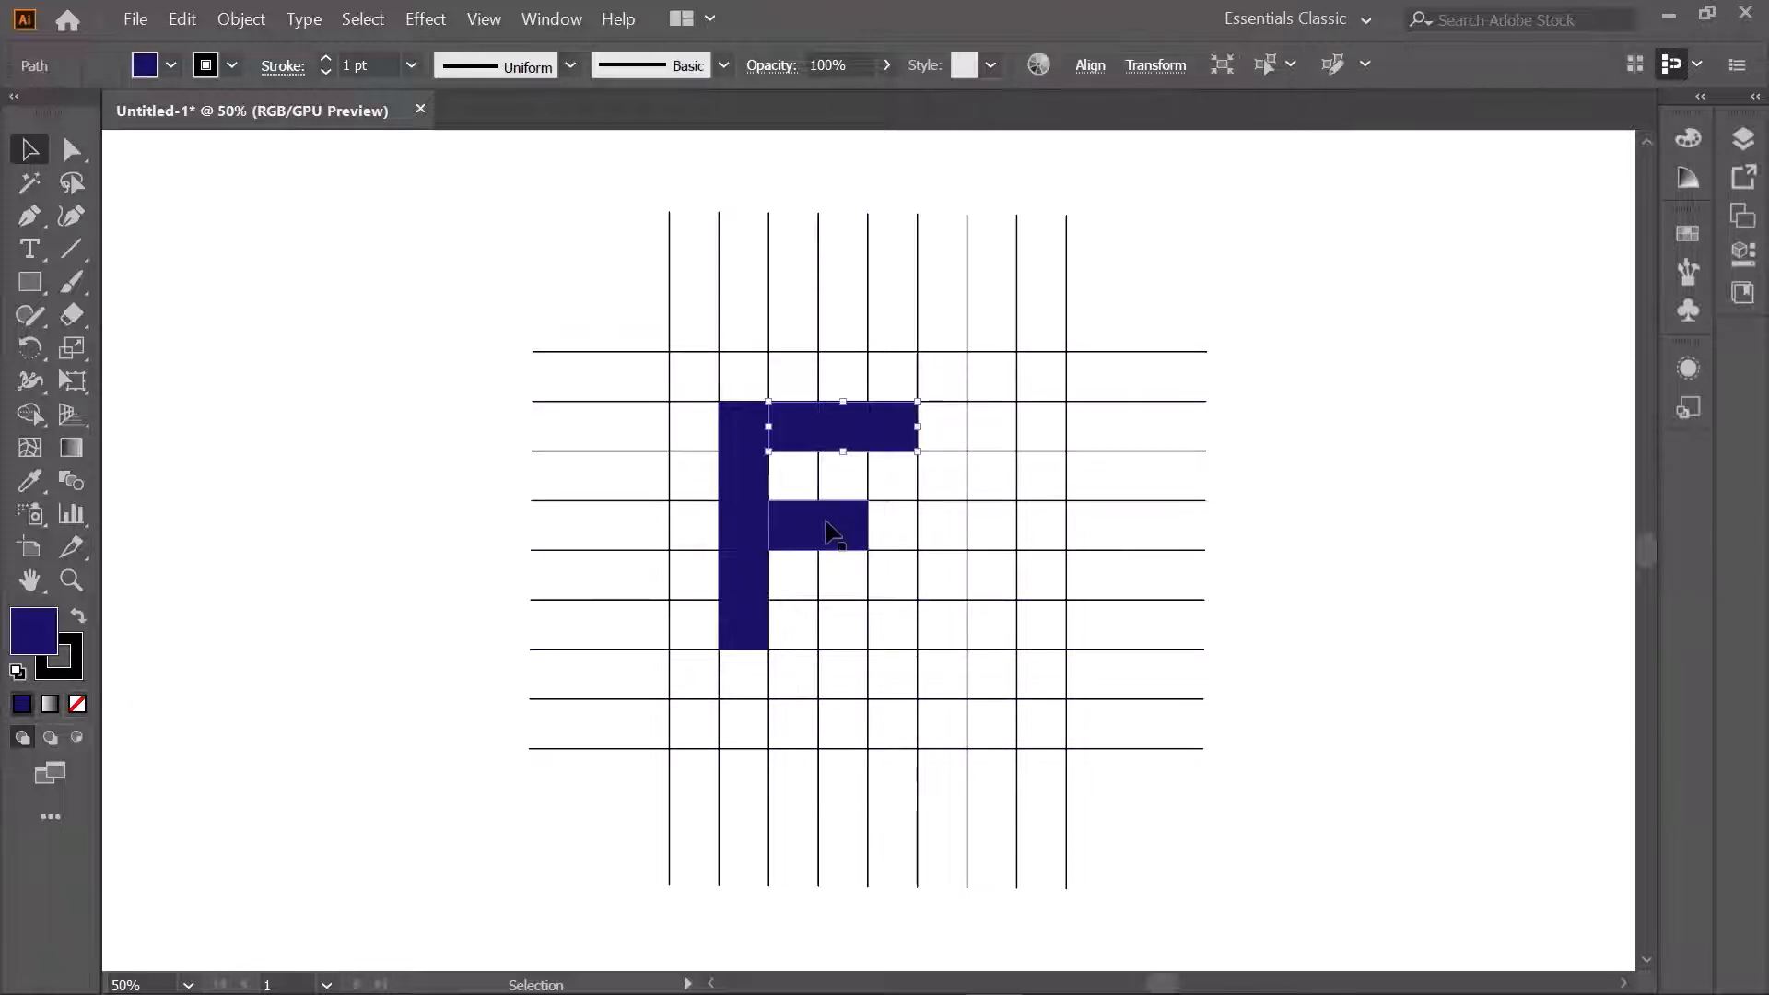
{"action": "left_click", "coordinate": [832, 532], "text": "shift"}
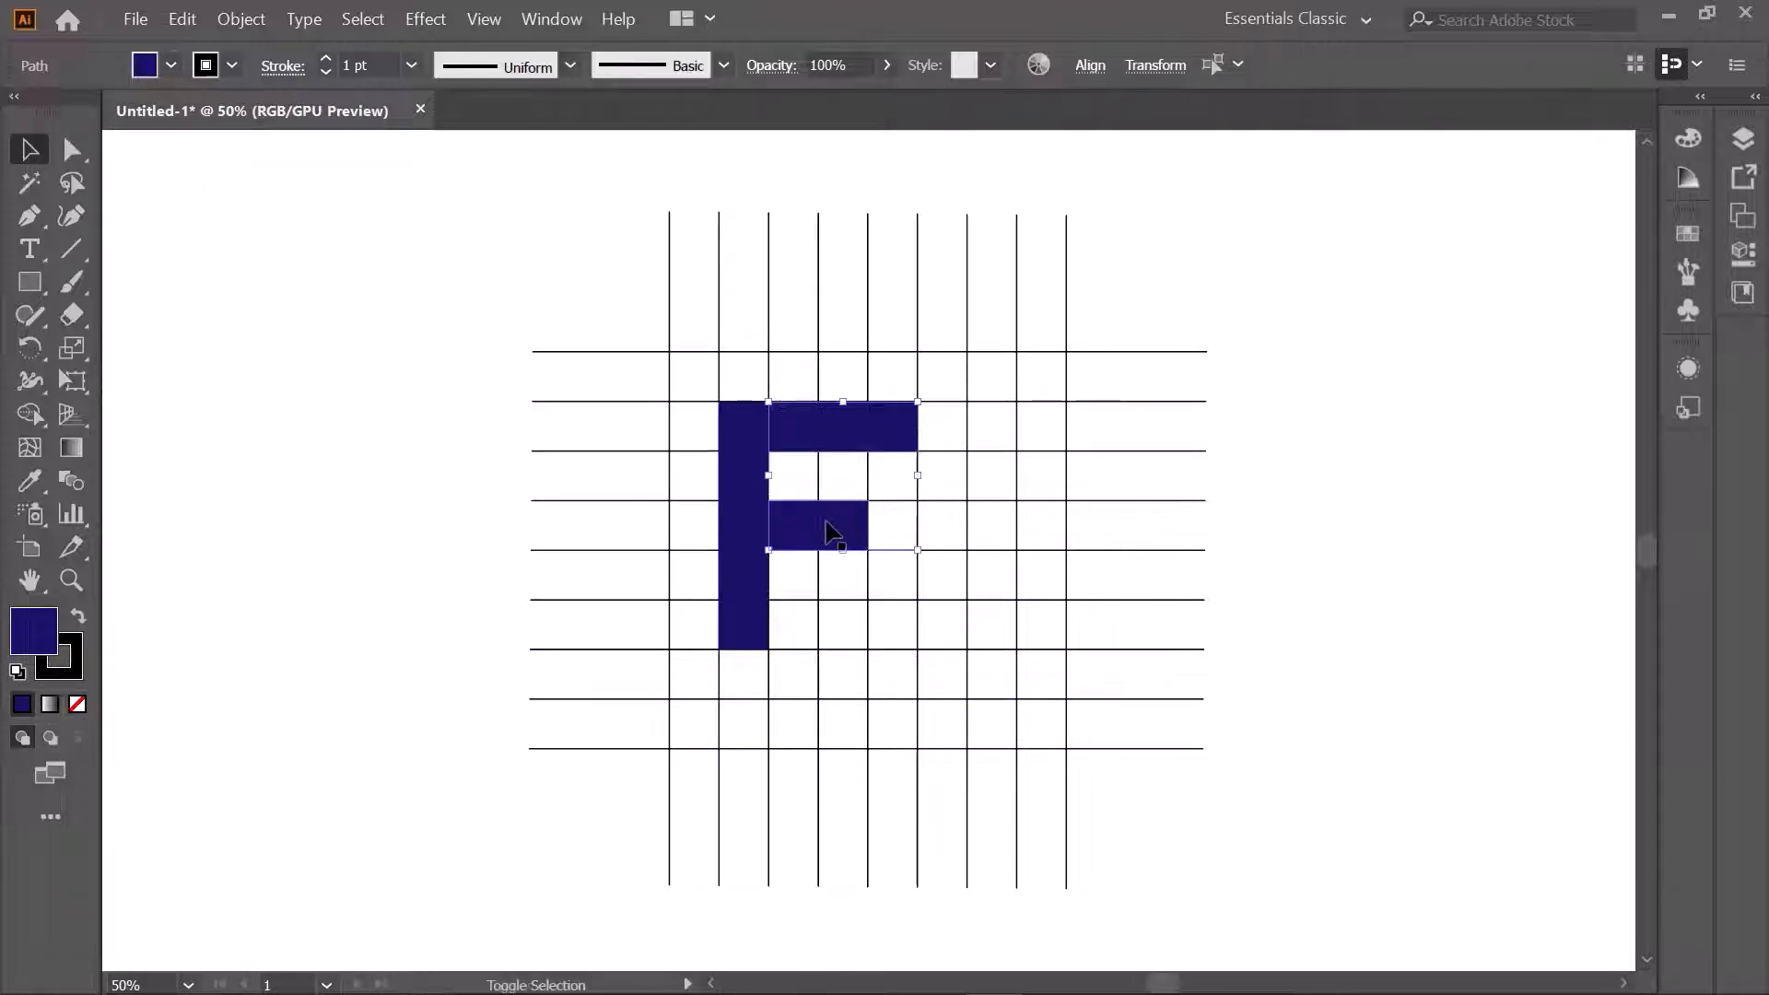
{"action": "left_click", "coordinate": [749, 522], "text": "shift"}
{"action": "left_click_drag", "start_coordinate": [748, 521], "coordinate": [230, 479]}
{"action": "left_click", "coordinate": [608, 340]}
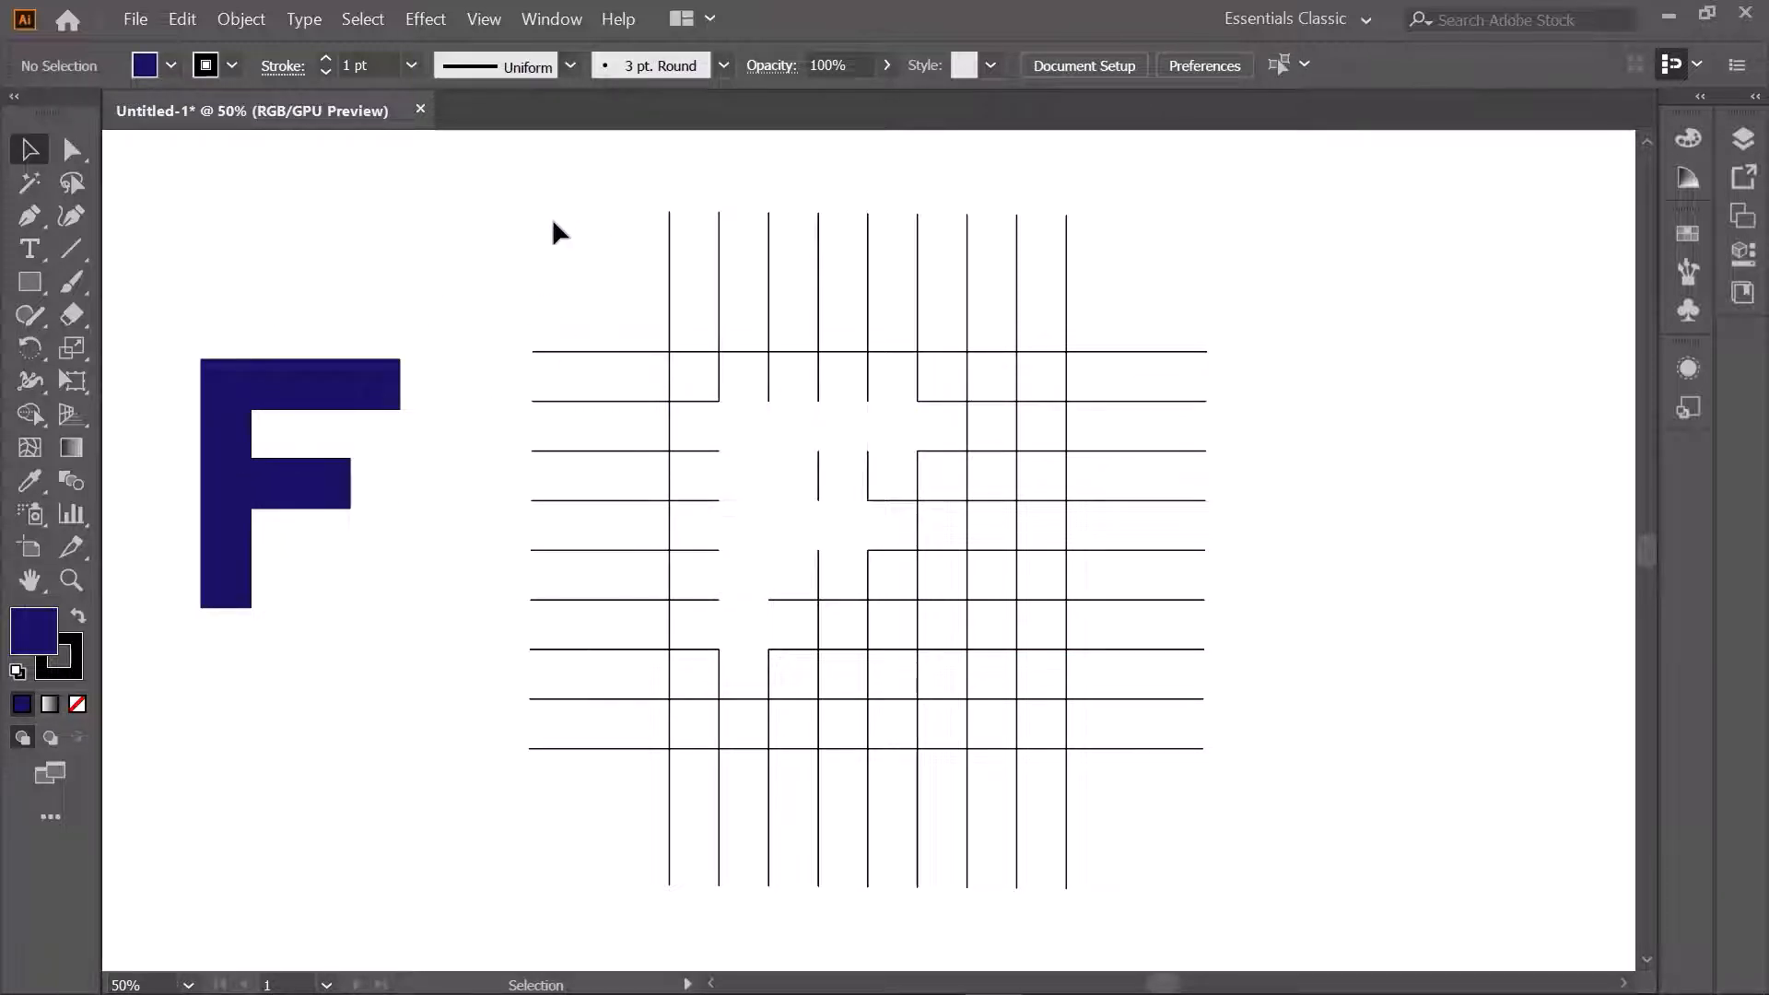
{"action": "left_click_drag", "start_coordinate": [510, 193], "coordinate": [1290, 887]}
{"action": "key", "text": "Delete"}
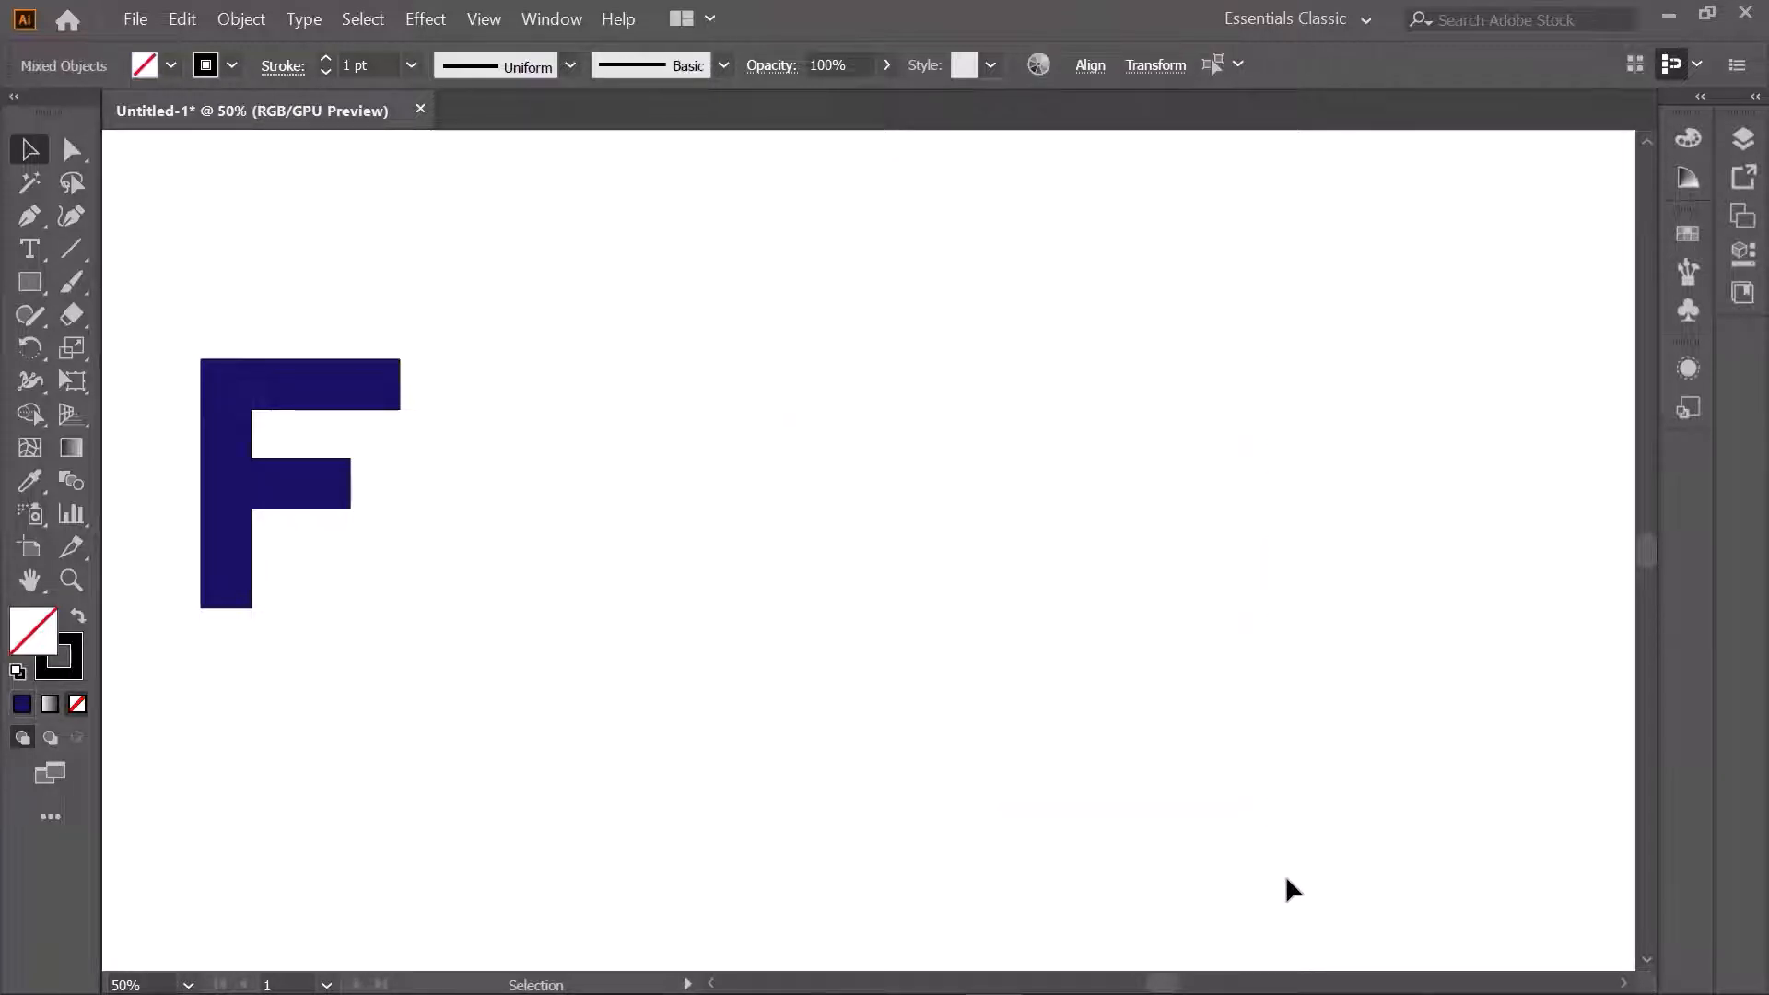
Step: Move the F to the middle of the artboard and scale it up proportionally from its centre
{"action": "left_click_drag", "start_coordinate": [237, 461], "coordinate": [768, 489]}
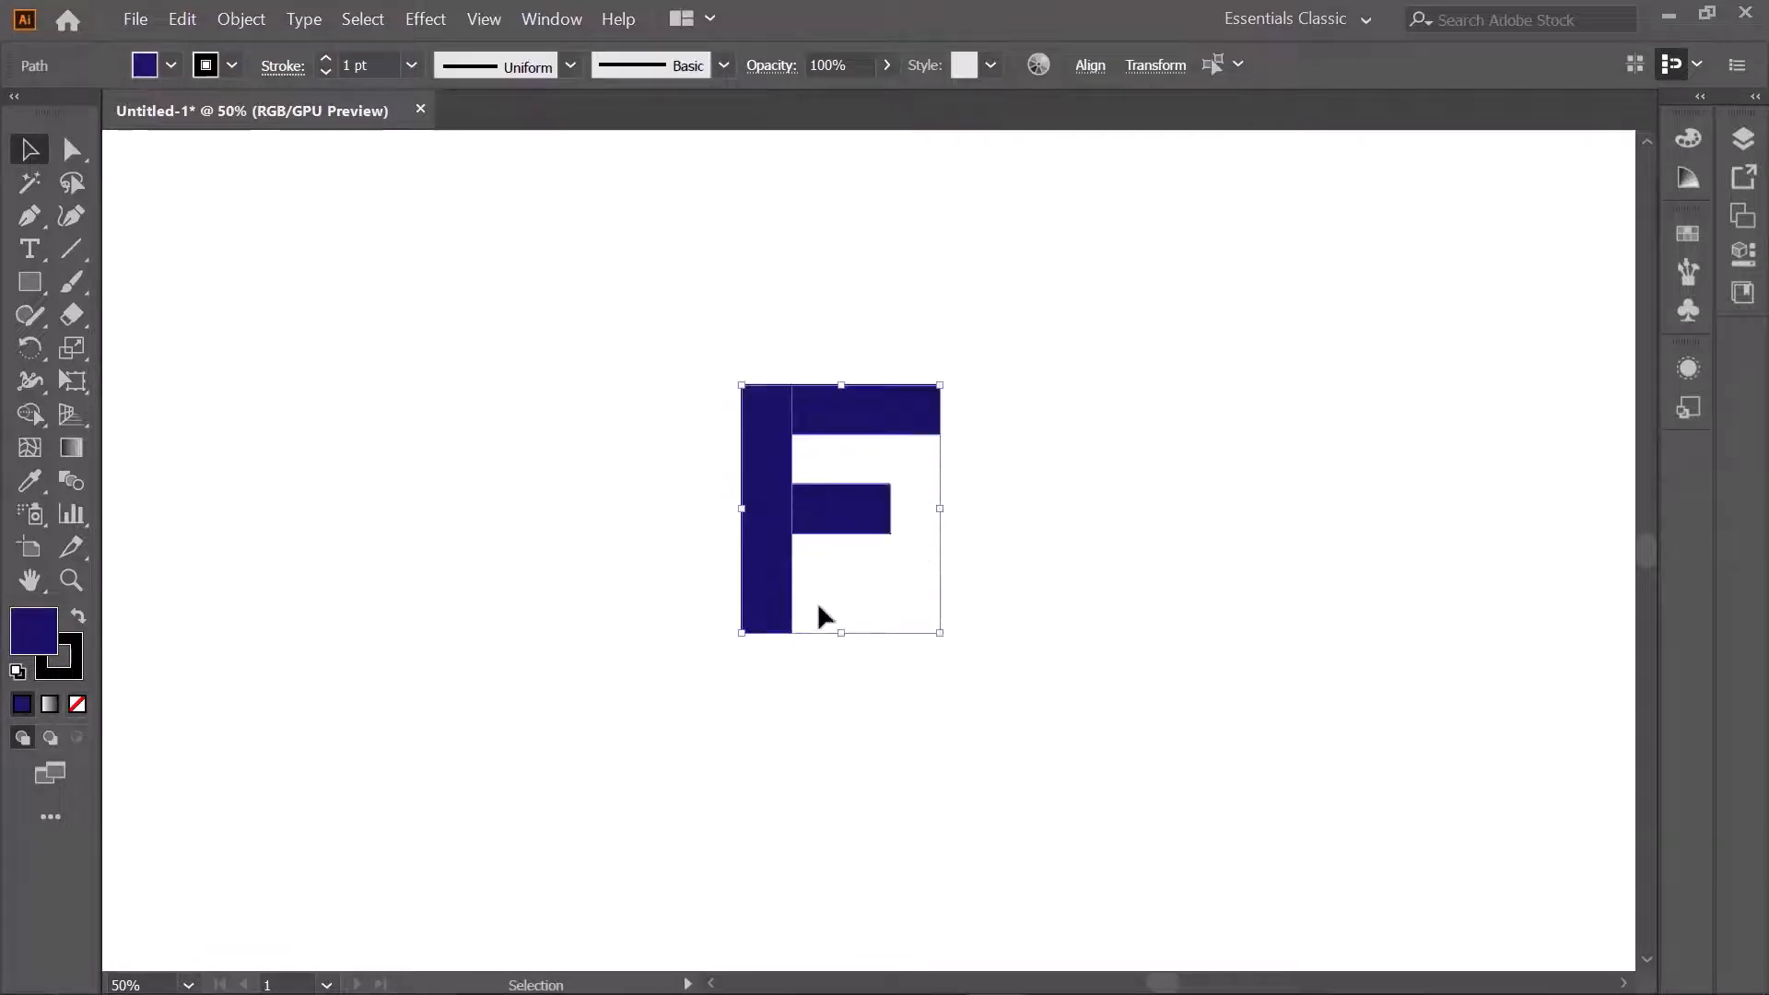
{"action": "left_click_drag", "start_coordinate": [841, 633], "coordinate": [855, 733]}
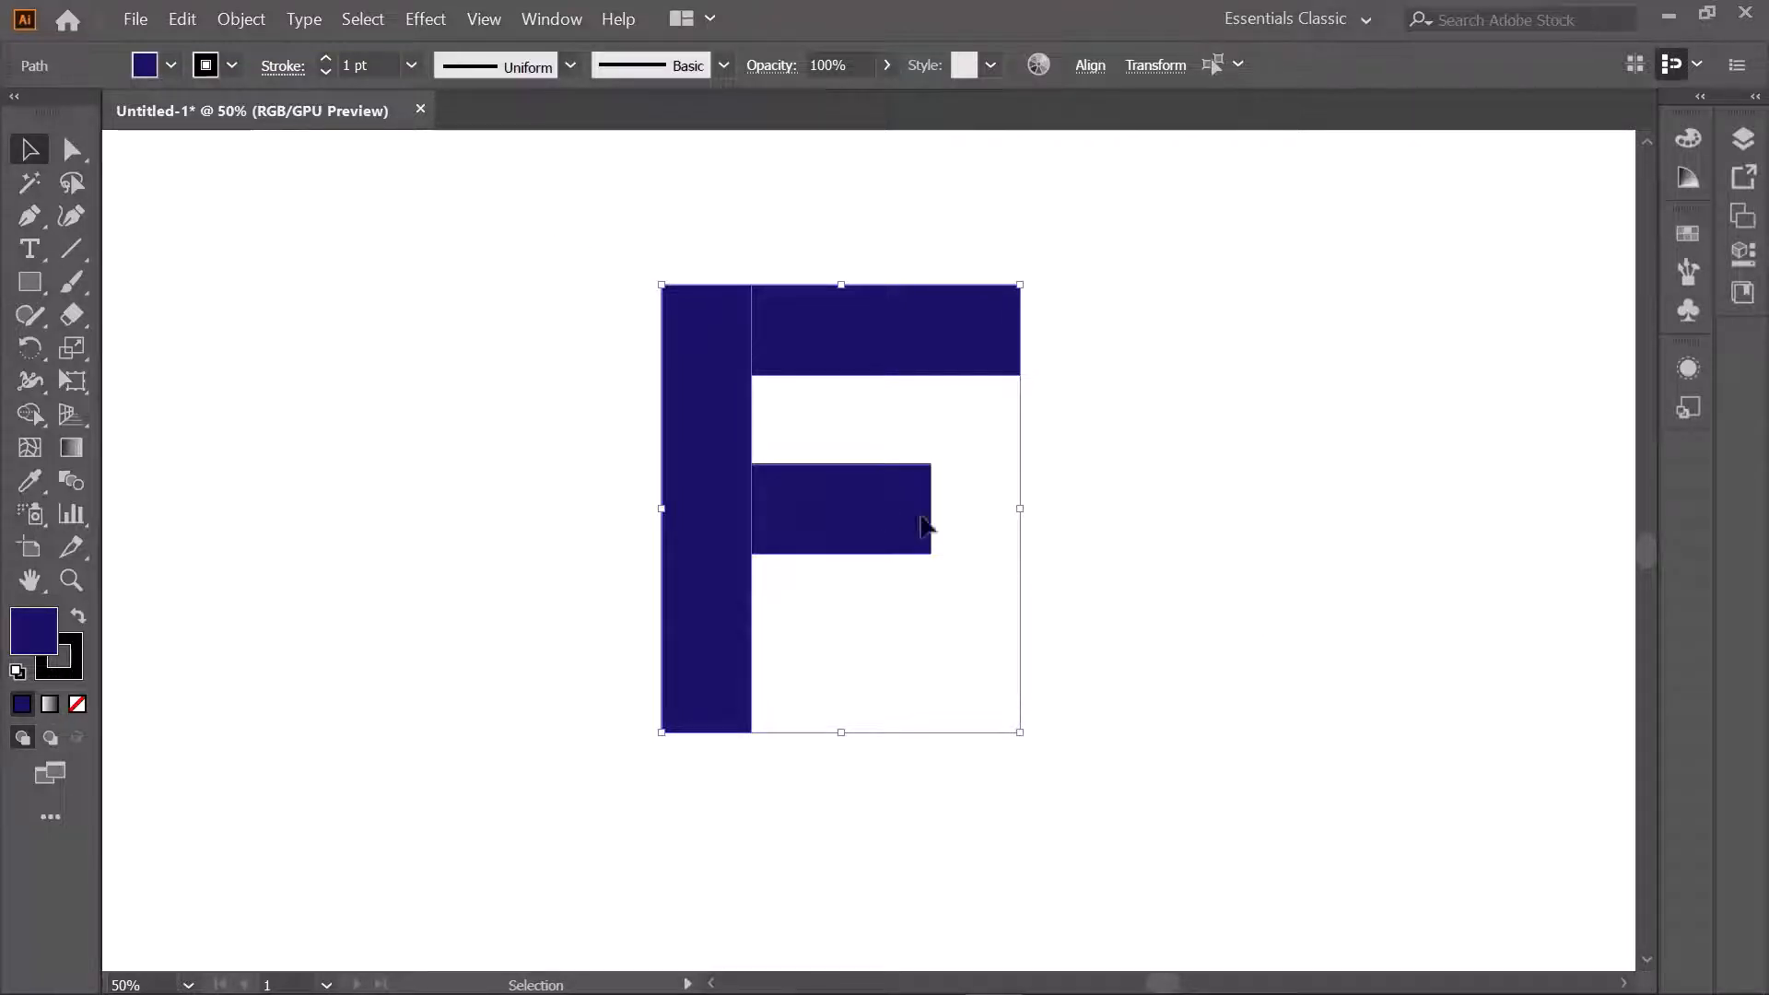
Step: Remove the stroke from the F, keeping its dark blue fill, and deselect it
{"action": "left_click", "coordinate": [170, 64]}
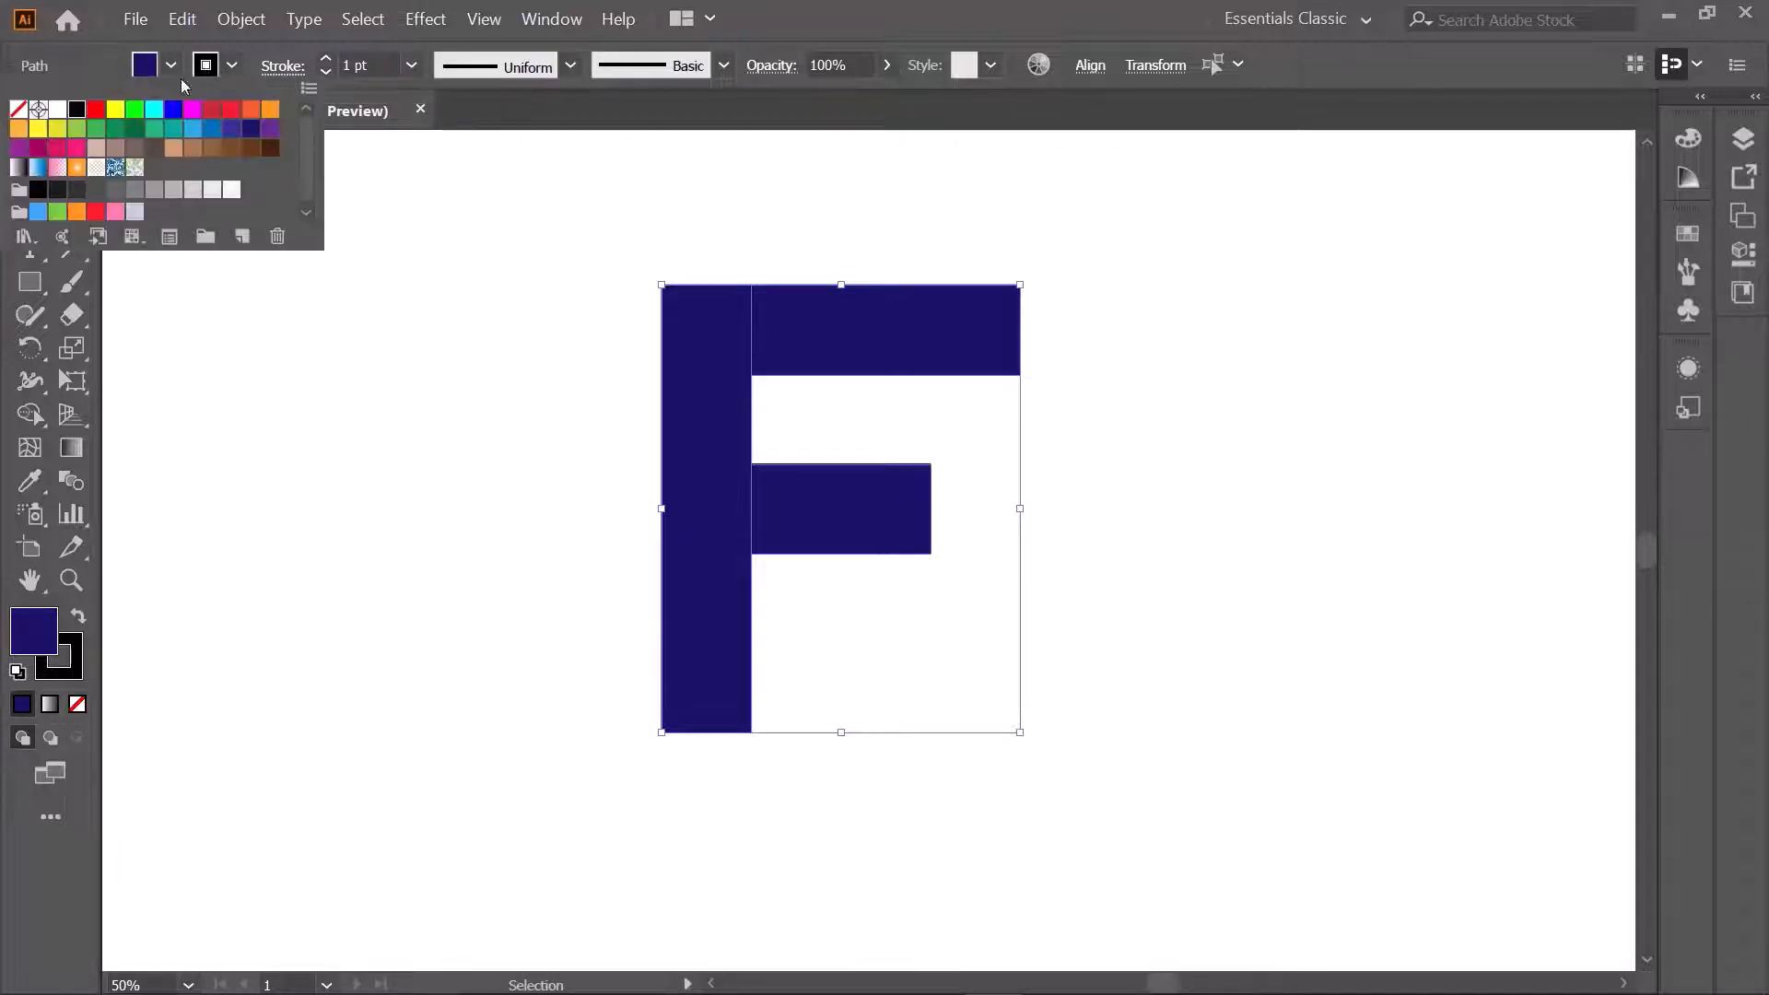
{"action": "left_click", "coordinate": [20, 110]}
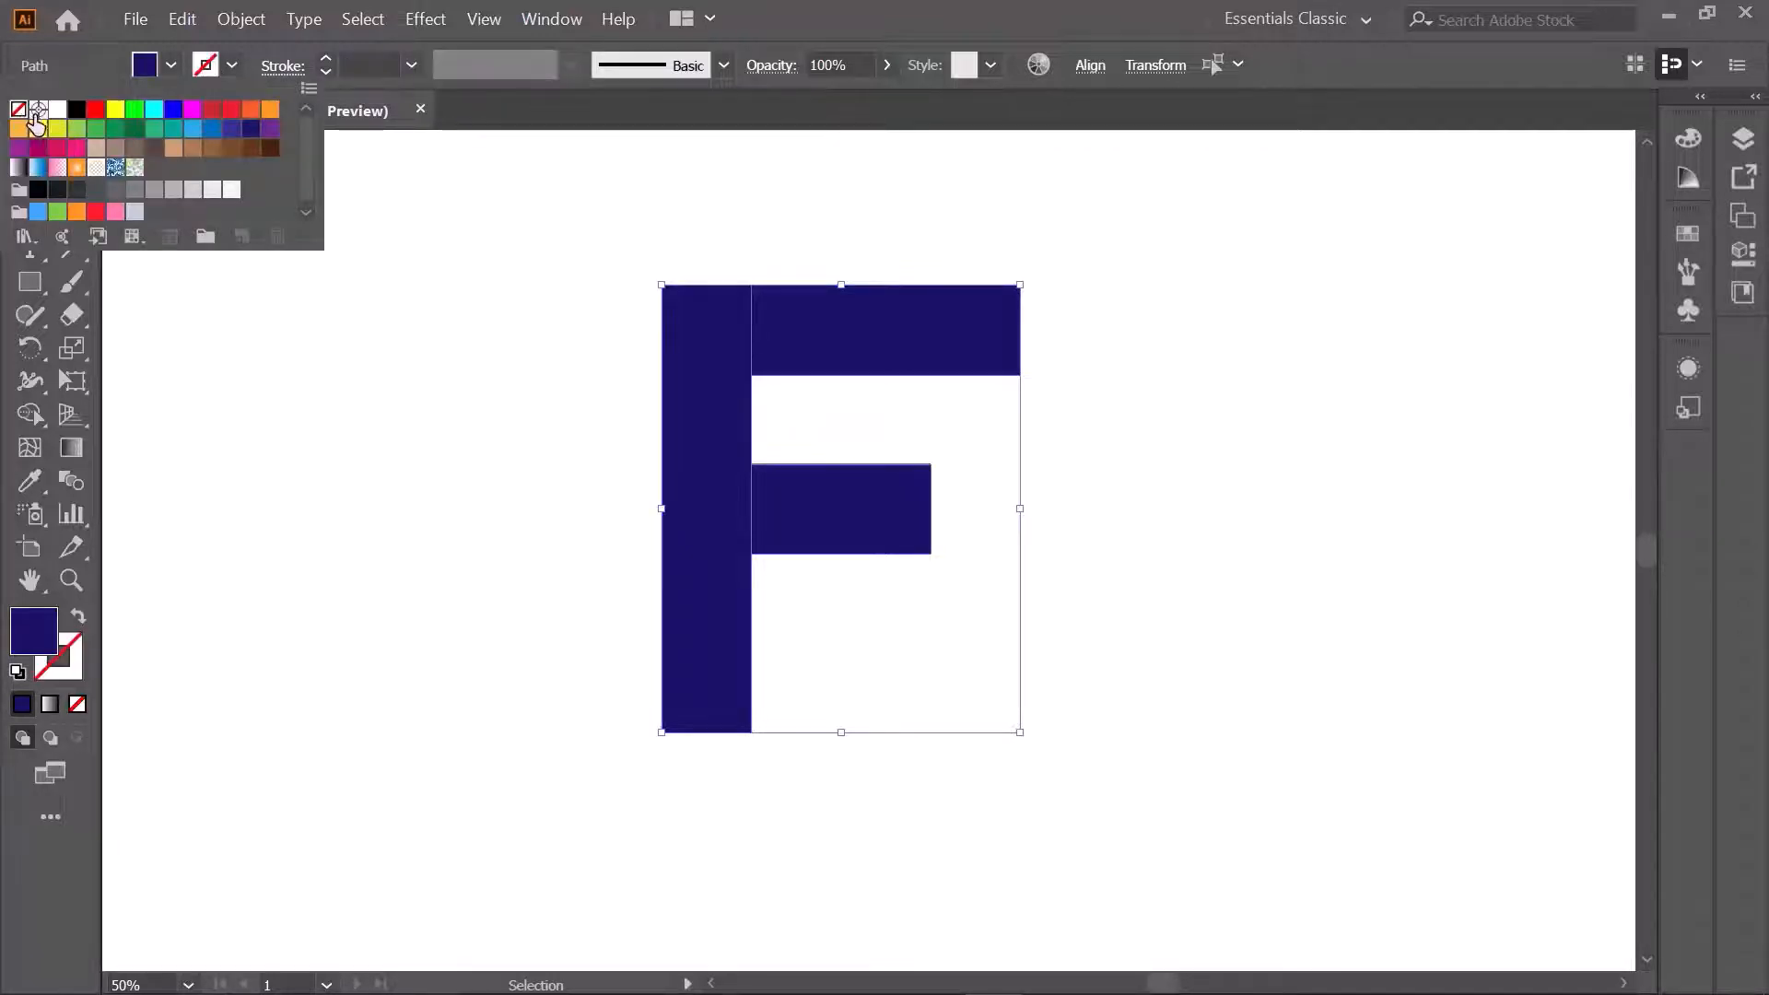
{"action": "left_click", "coordinate": [461, 362]}
{"action": "left_click", "coordinate": [455, 350]}
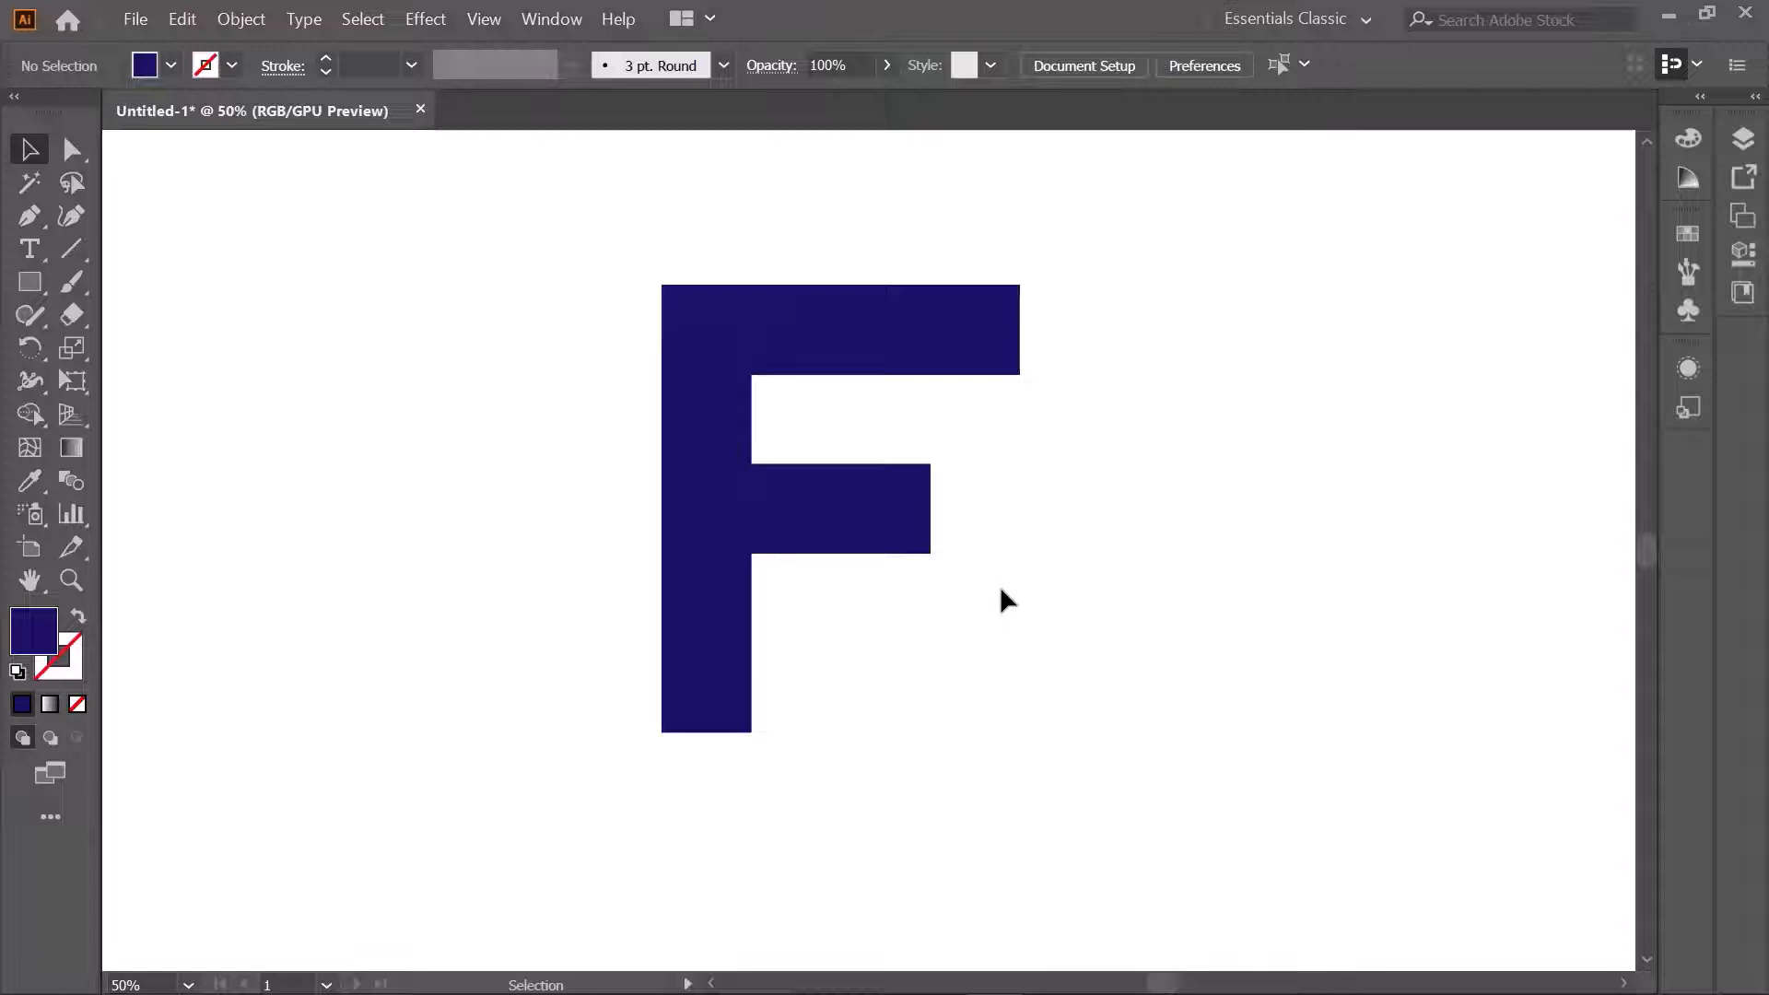
{"action": "left_click", "coordinate": [1009, 341]}
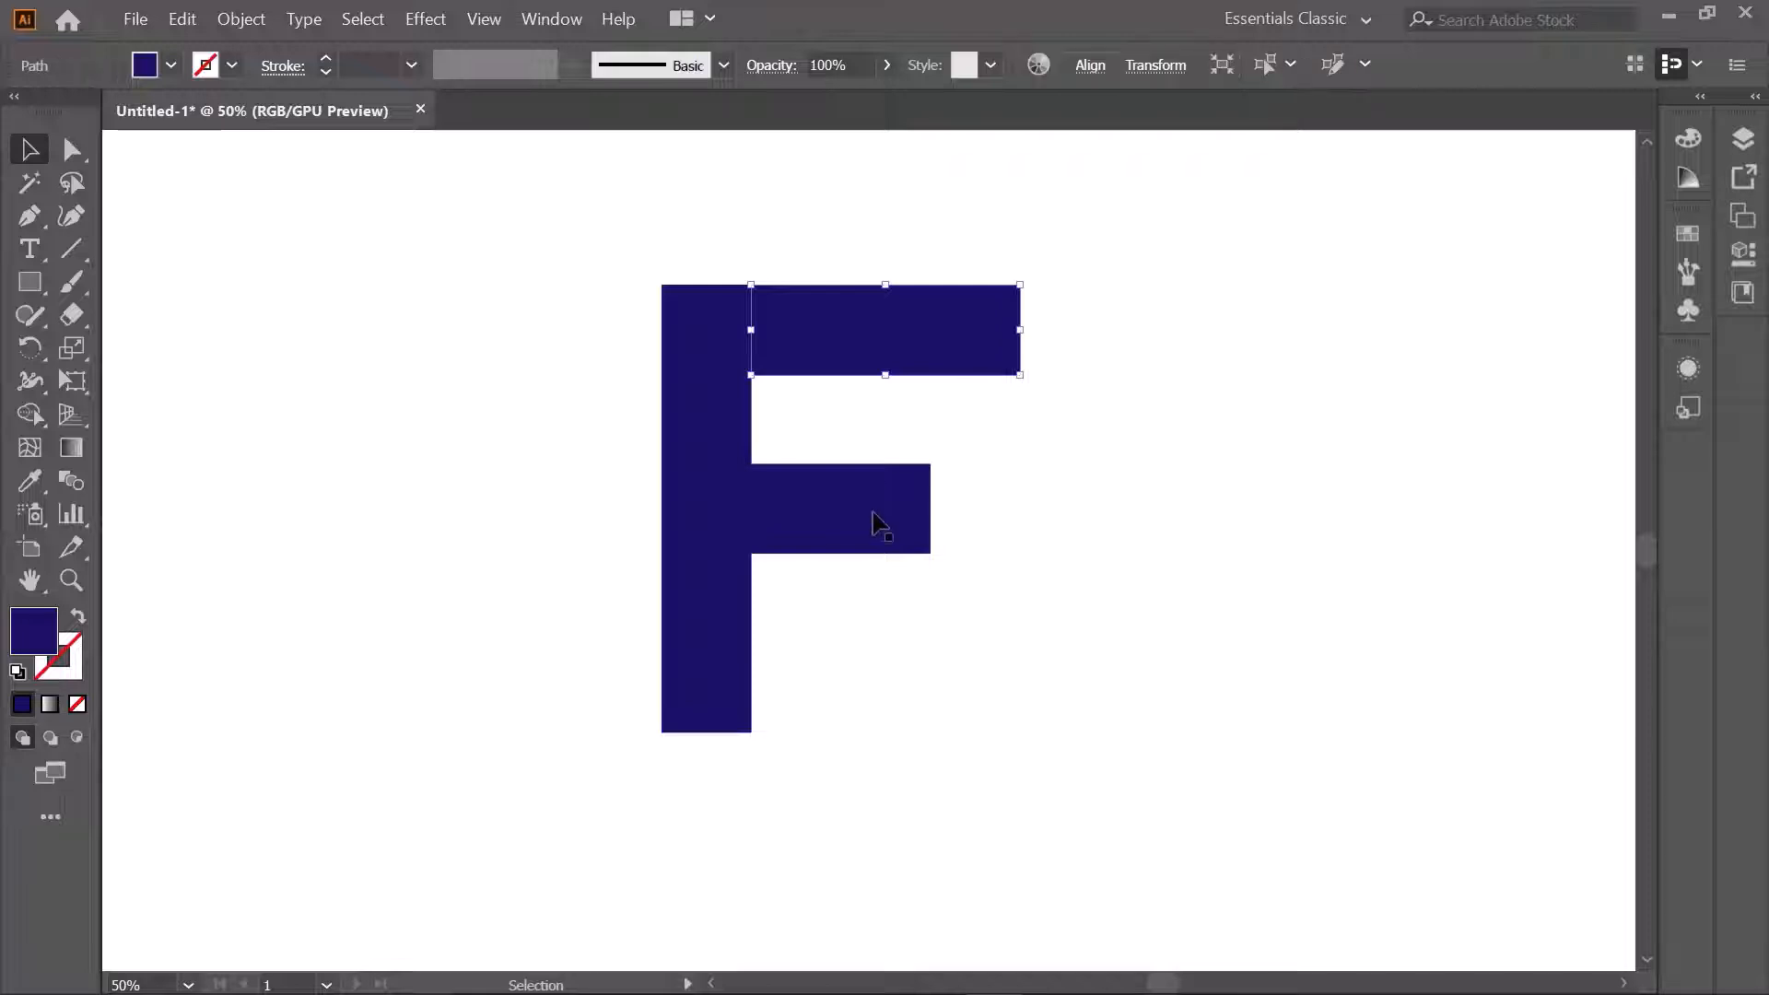
{"action": "left_click", "coordinate": [912, 528]}
{"action": "left_click", "coordinate": [1059, 501]}
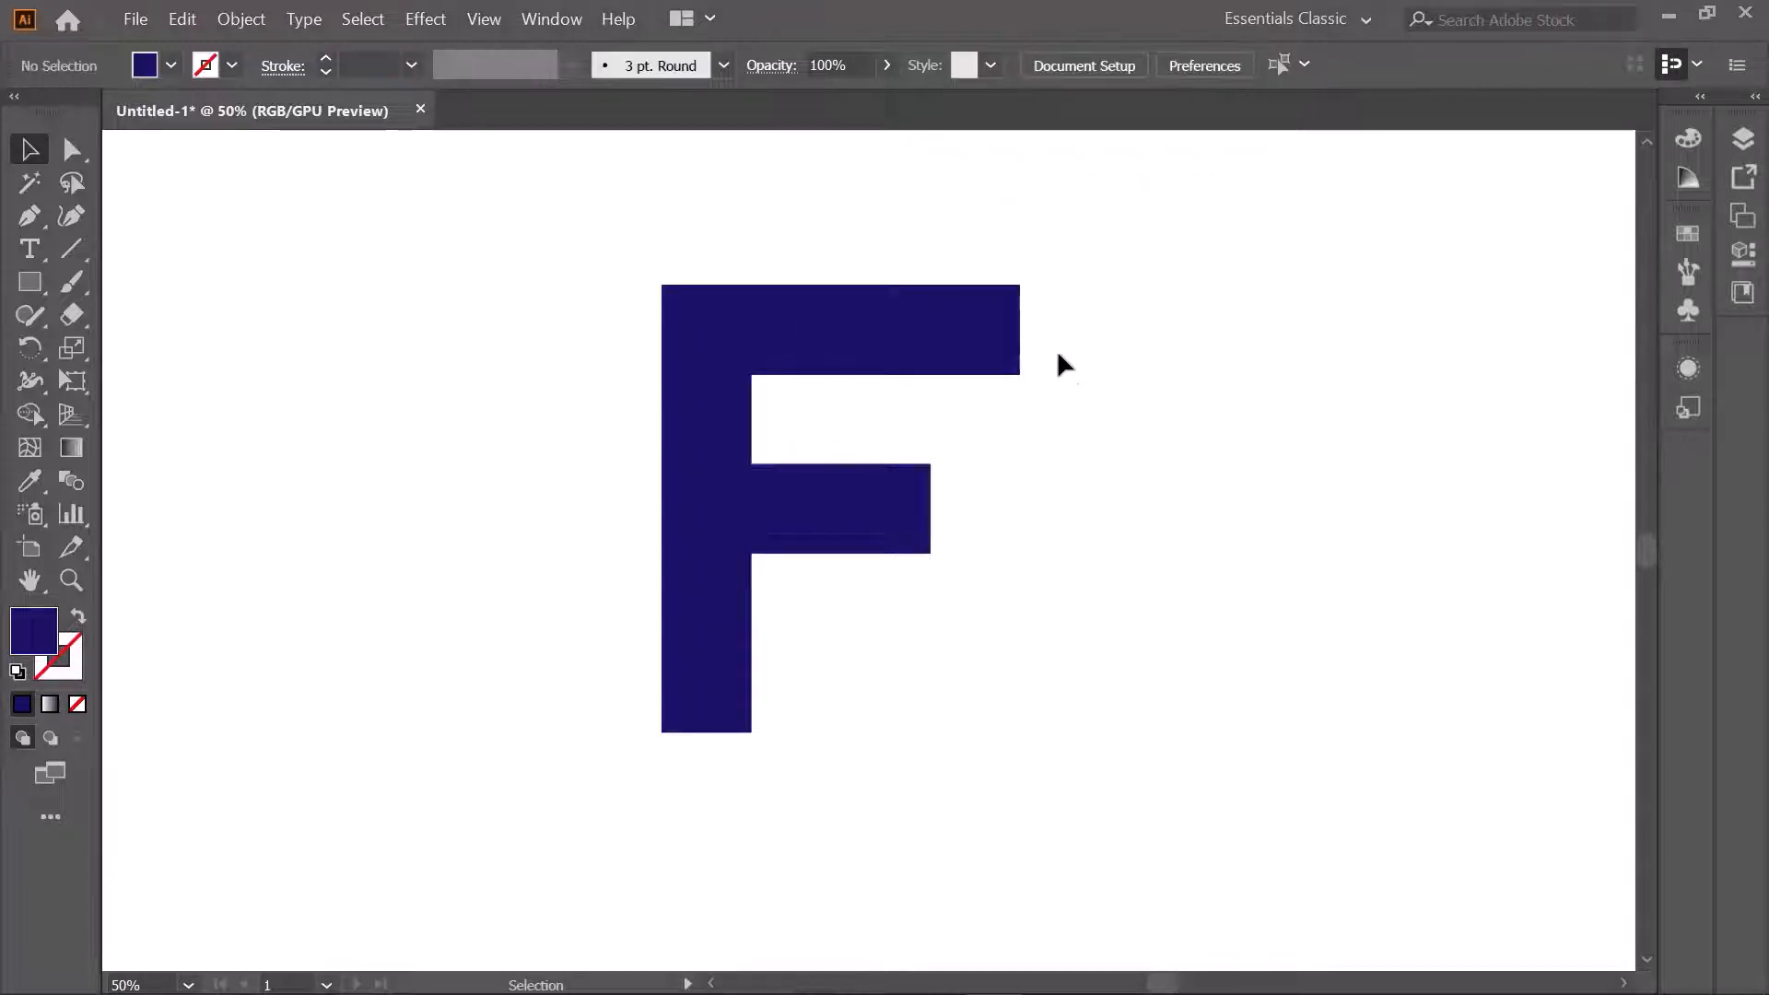
Step: Round the upper-left and lower-right corners of the F's vertical stem to the maximum radius of 99.2 px
{"action": "left_click", "coordinate": [688, 395]}
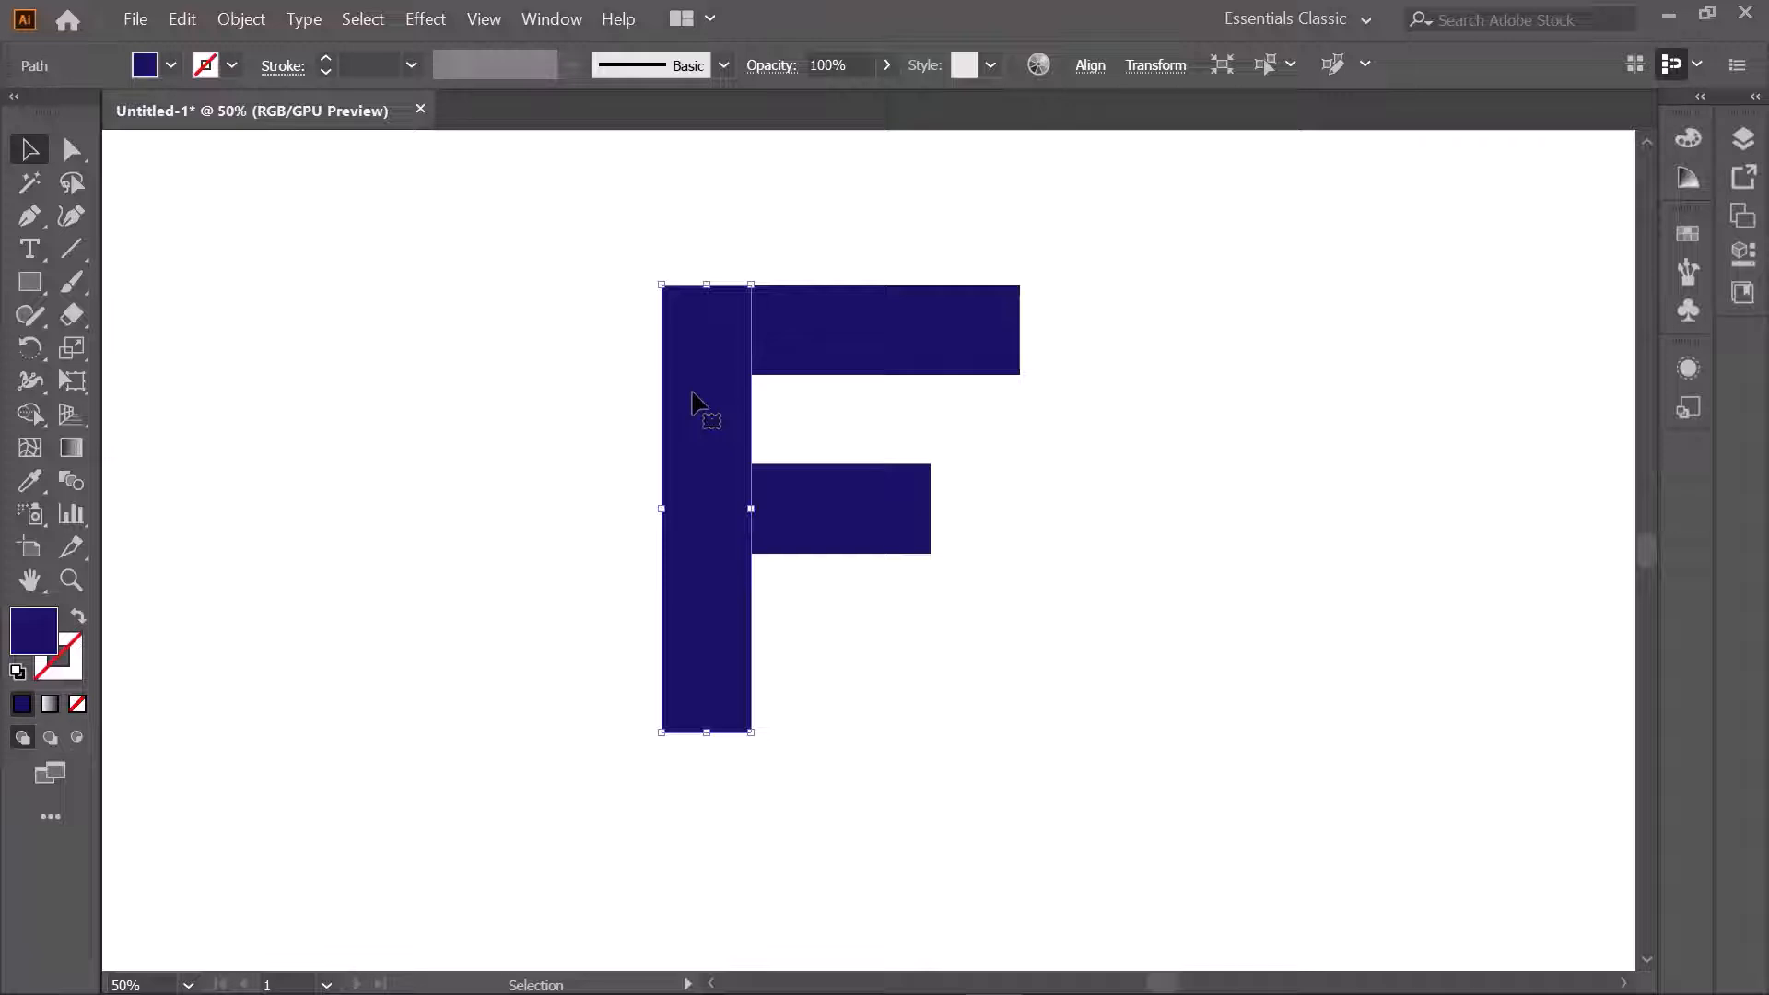
{"action": "left_click", "coordinate": [71, 155]}
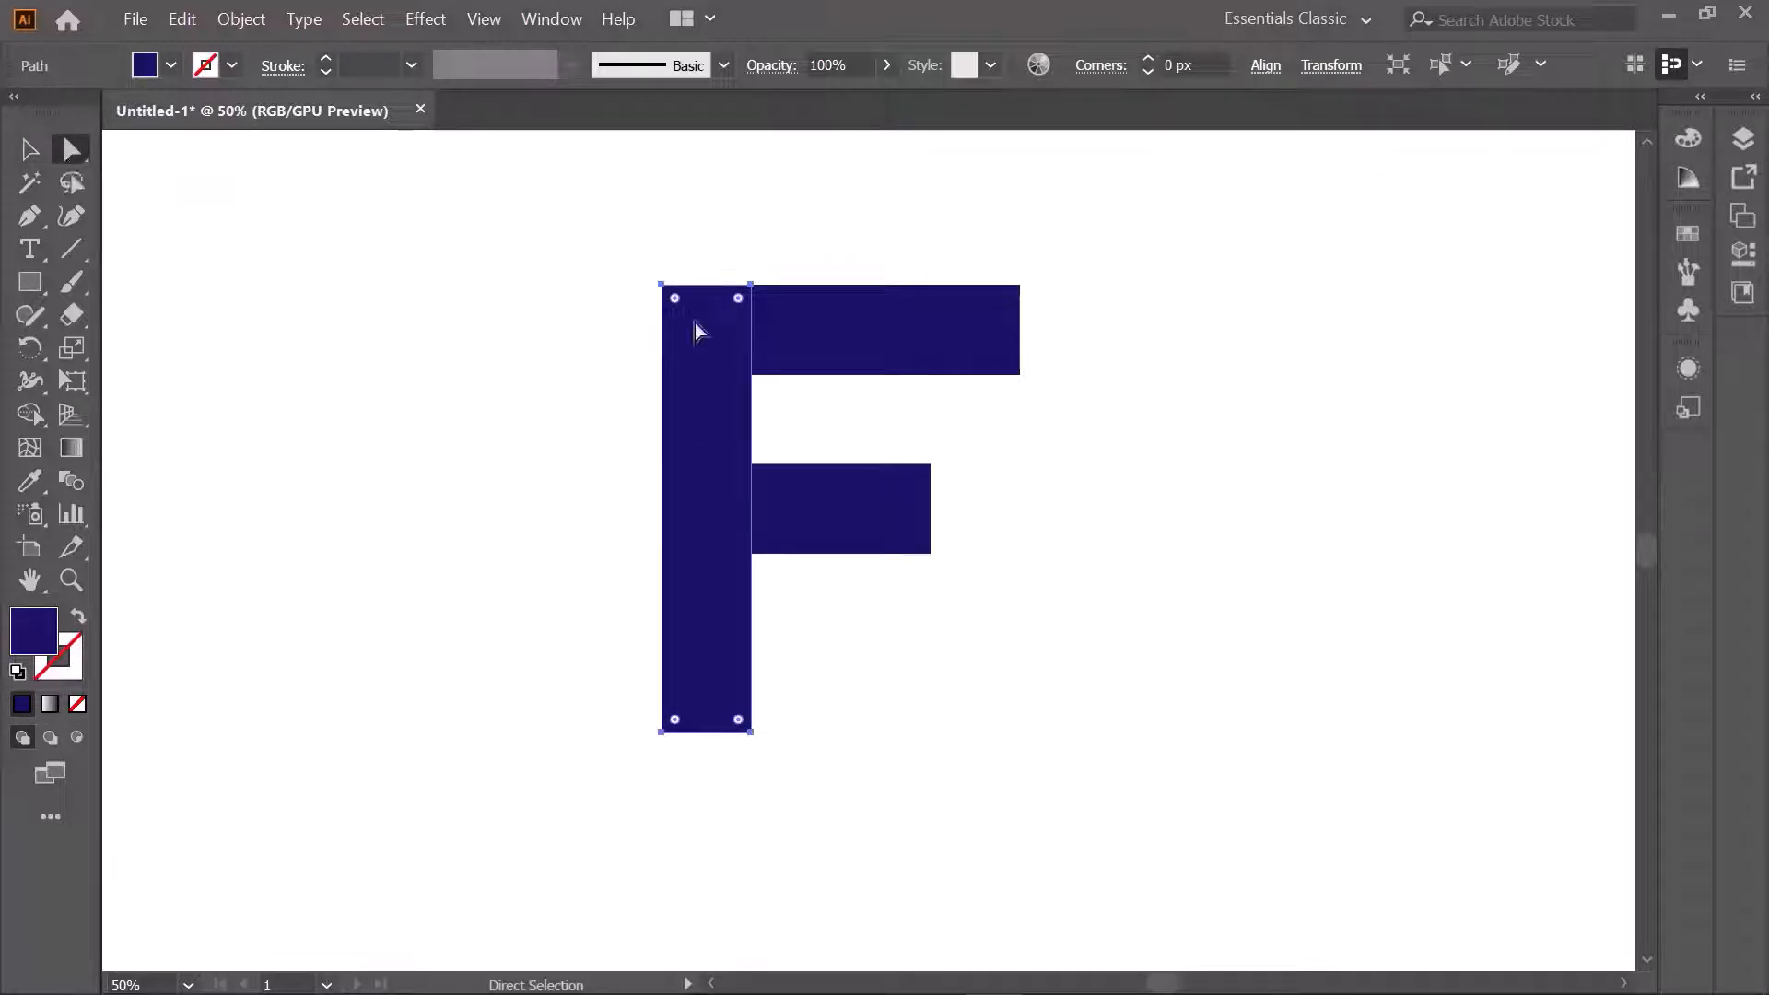
{"action": "left_click_drag", "start_coordinate": [682, 302], "coordinate": [730, 431]}
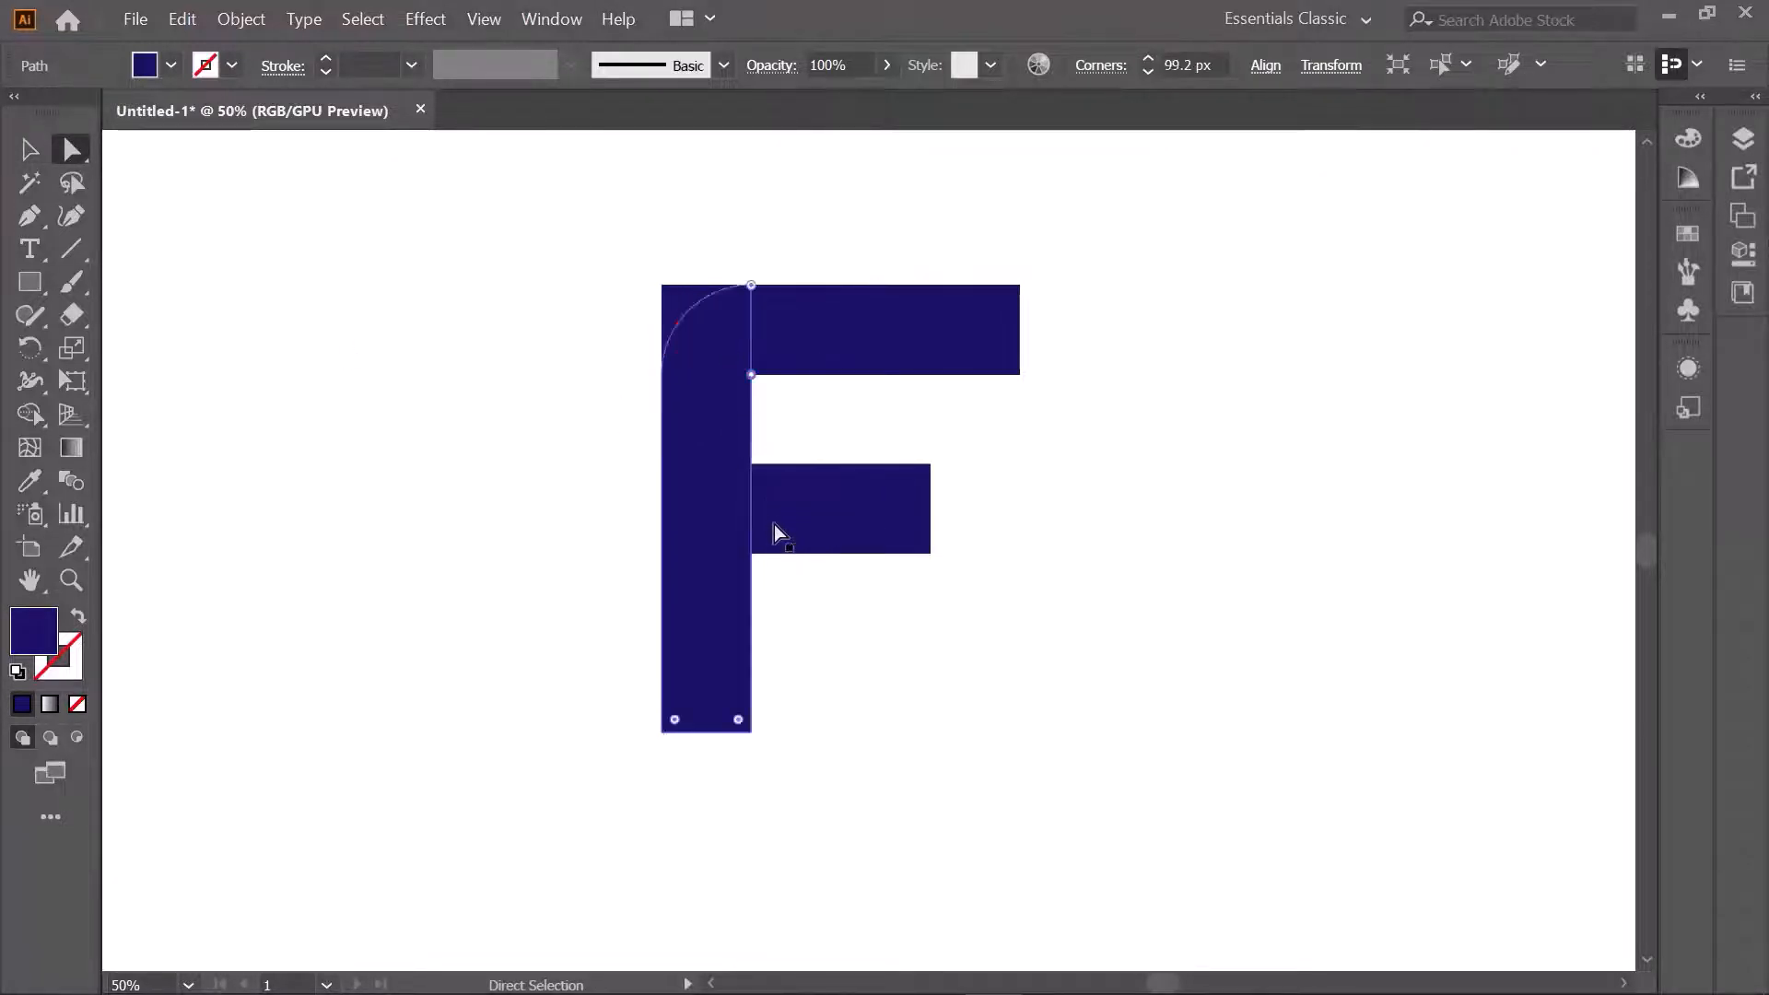
{"action": "left_click_drag", "start_coordinate": [738, 719], "coordinate": [734, 396]}
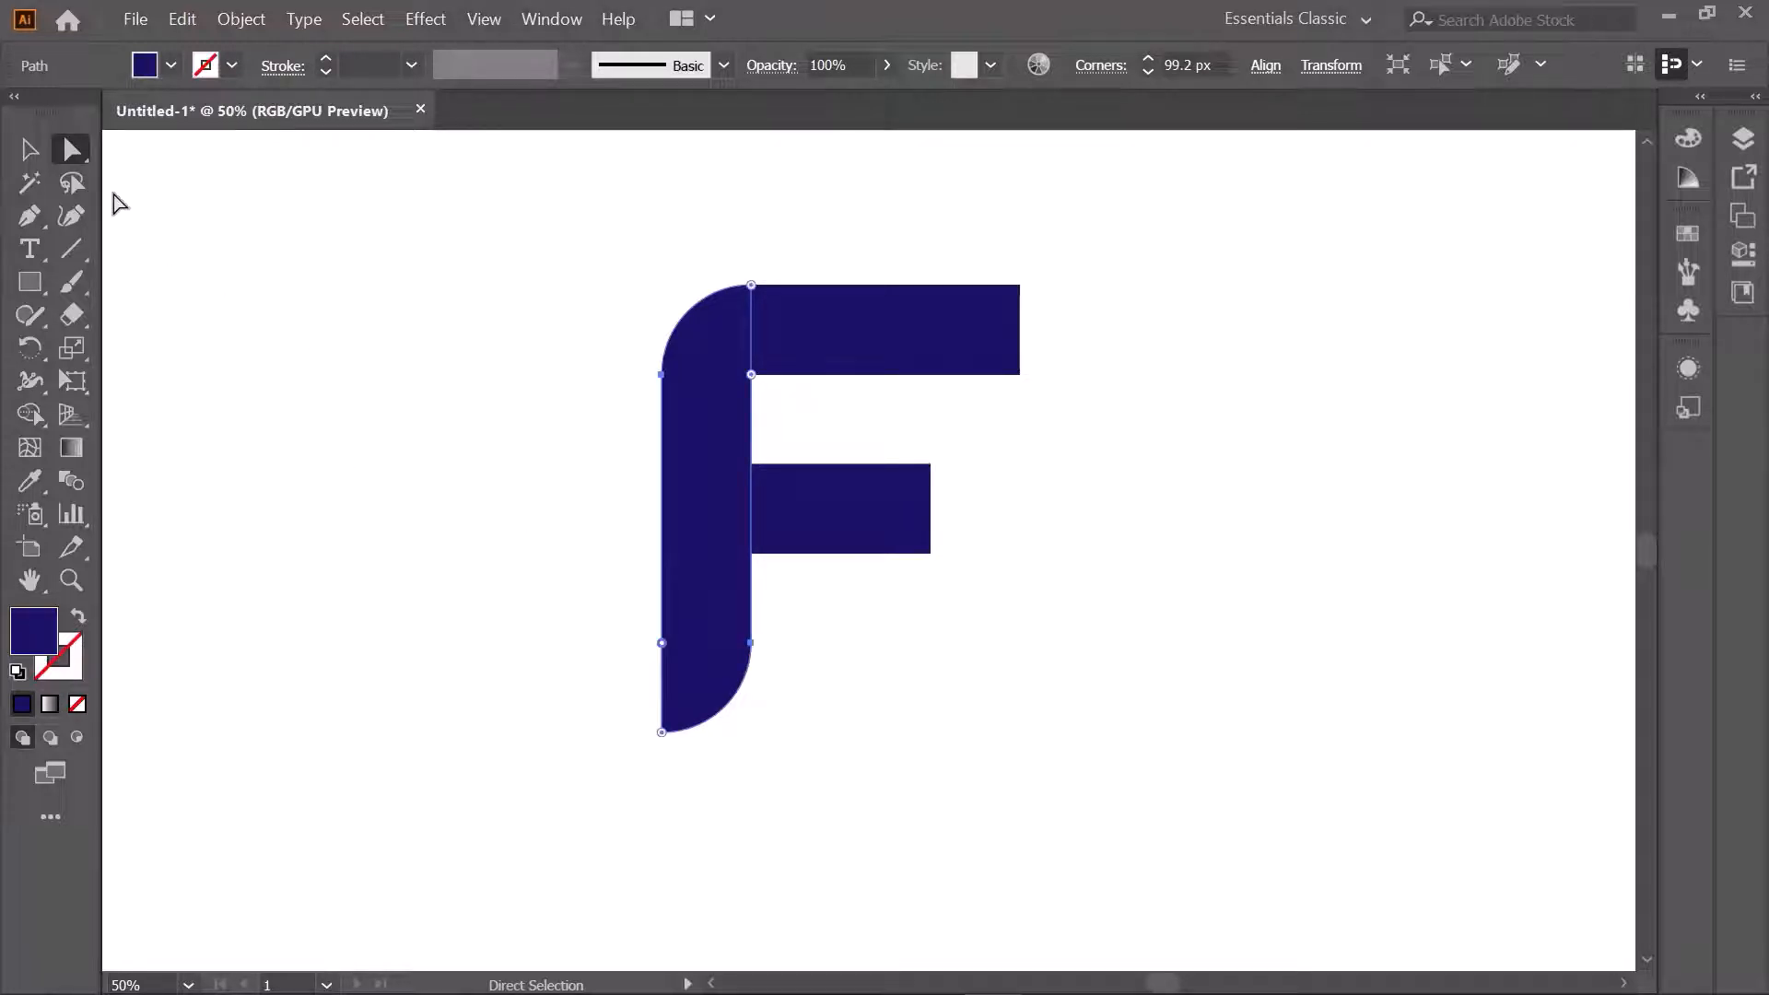
Step: Round the upper-left and lower-right corners of the F's top bar to a radius of 99.2 px
{"action": "left_click", "coordinate": [29, 148]}
{"action": "left_click", "coordinate": [857, 326]}
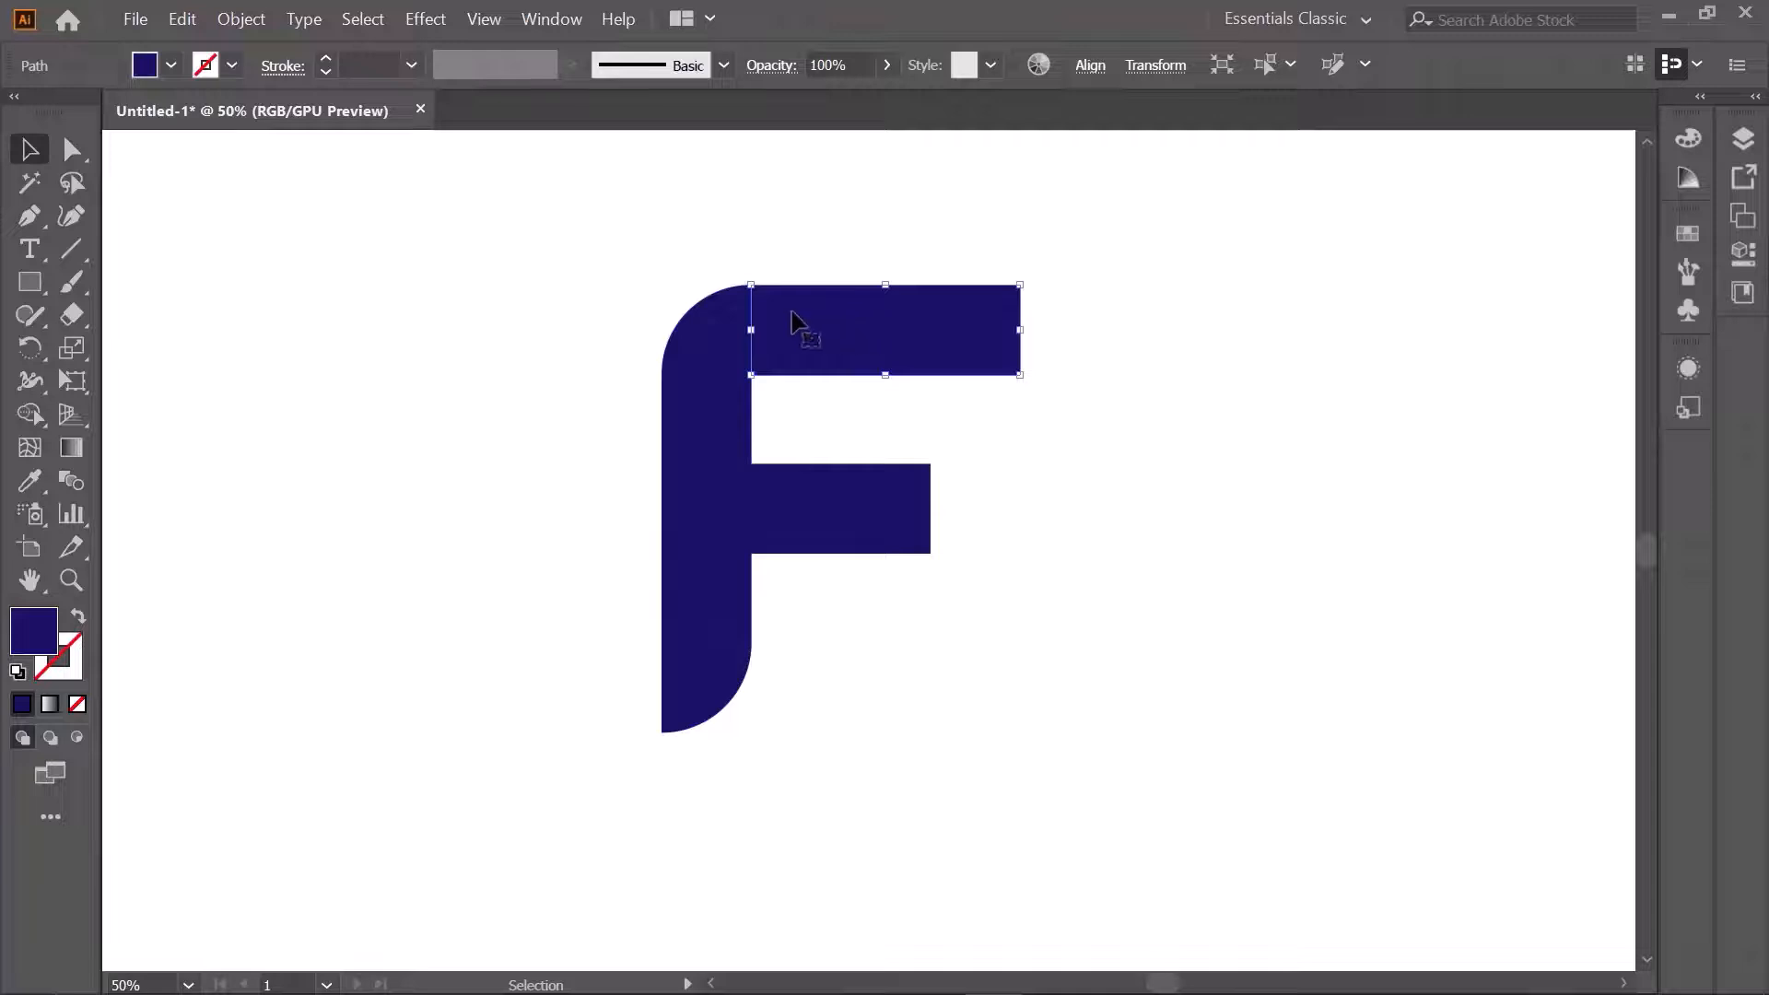
{"action": "left_click", "coordinate": [72, 149]}
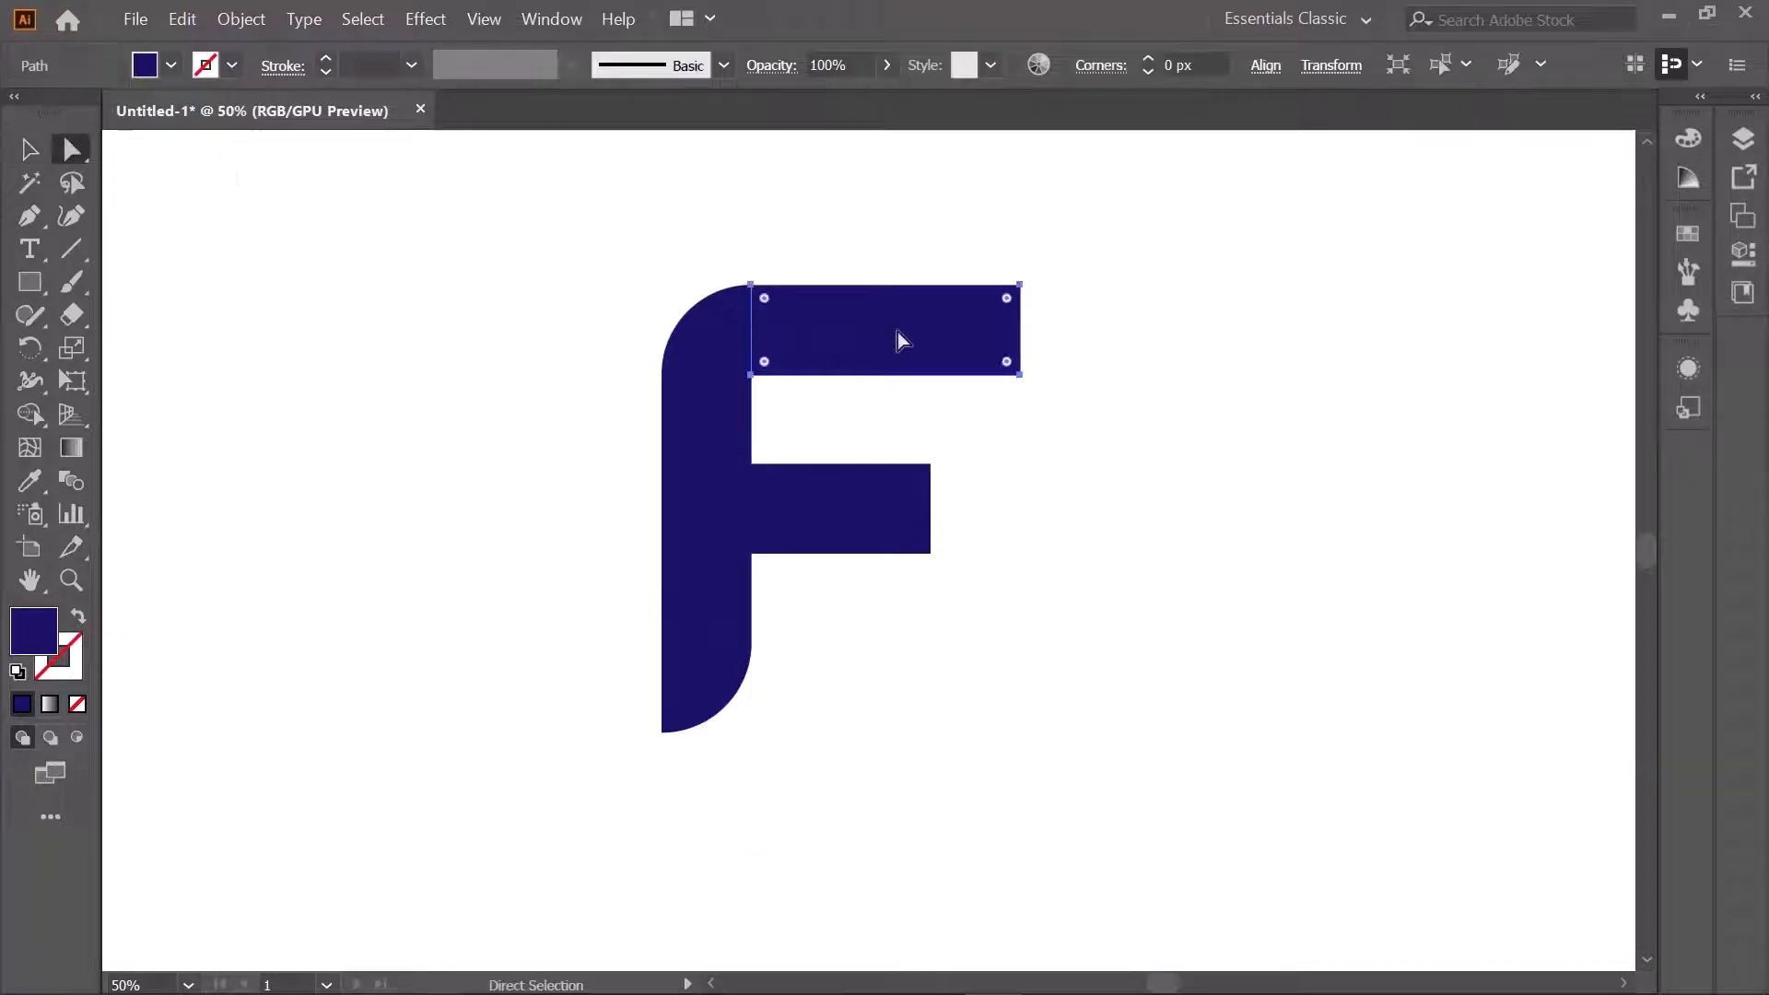
{"action": "left_click_drag", "start_coordinate": [767, 301], "coordinate": [884, 455]}
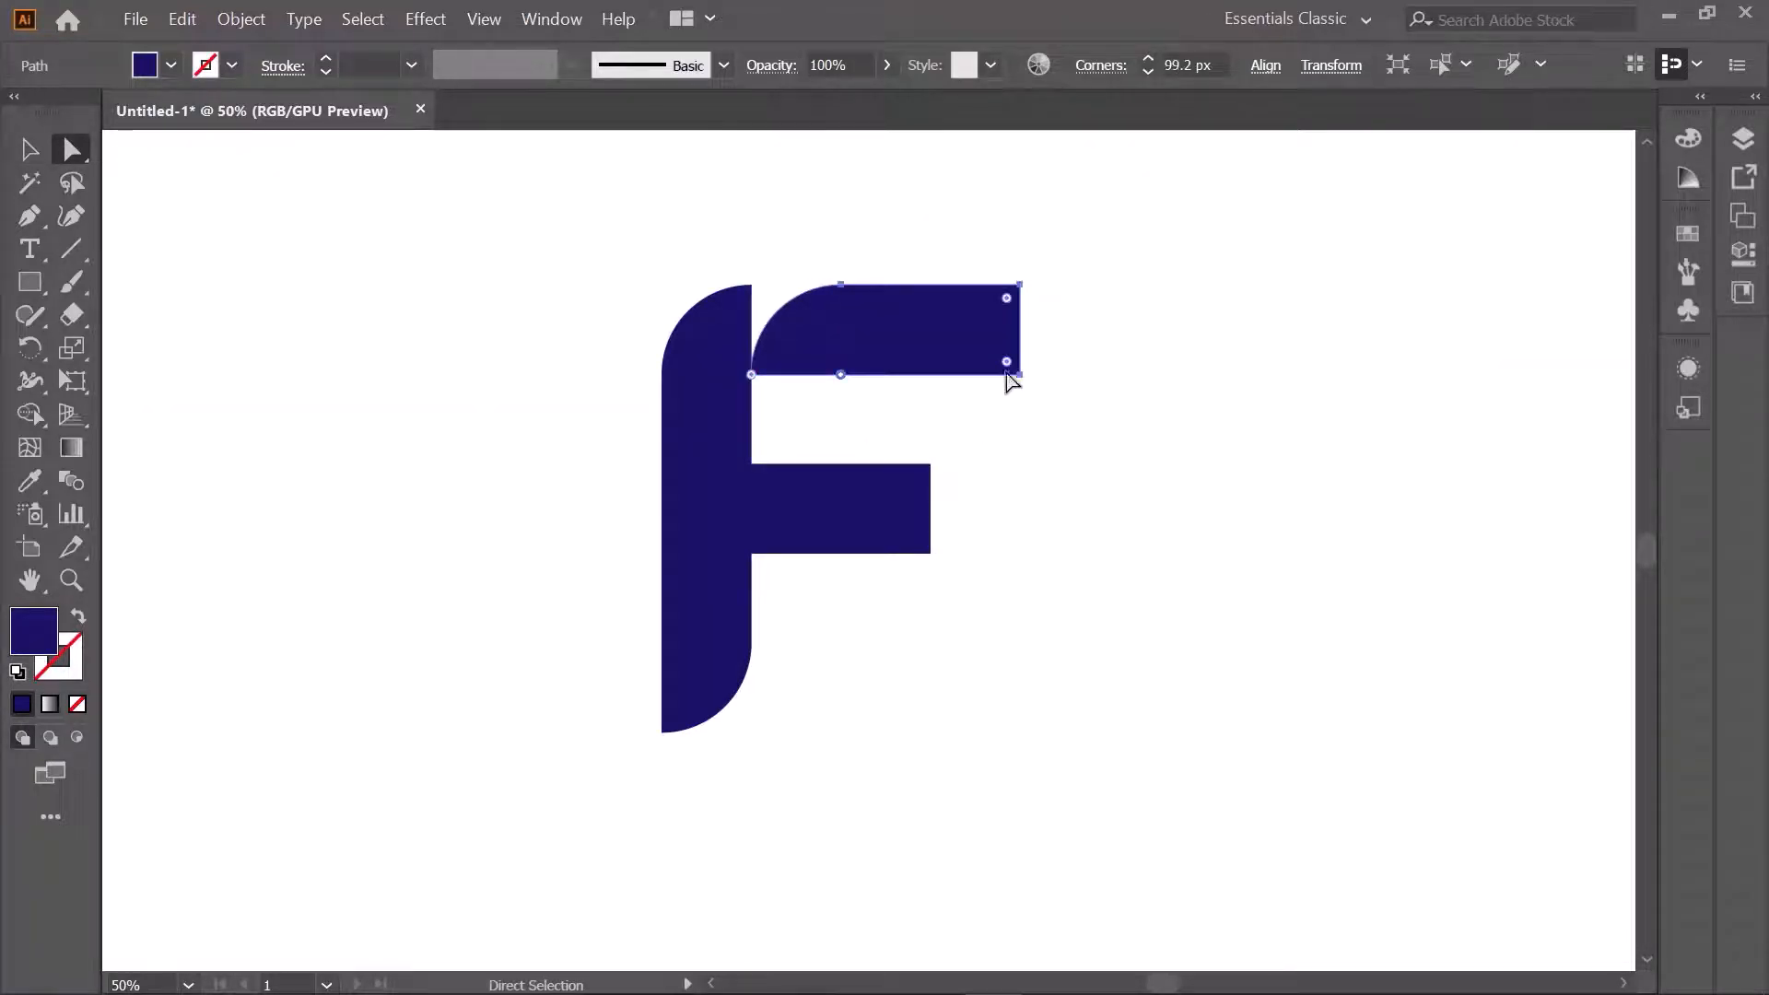
{"action": "left_click", "coordinate": [1006, 362]}
{"action": "left_click_drag", "start_coordinate": [1010, 370], "coordinate": [874, 271]}
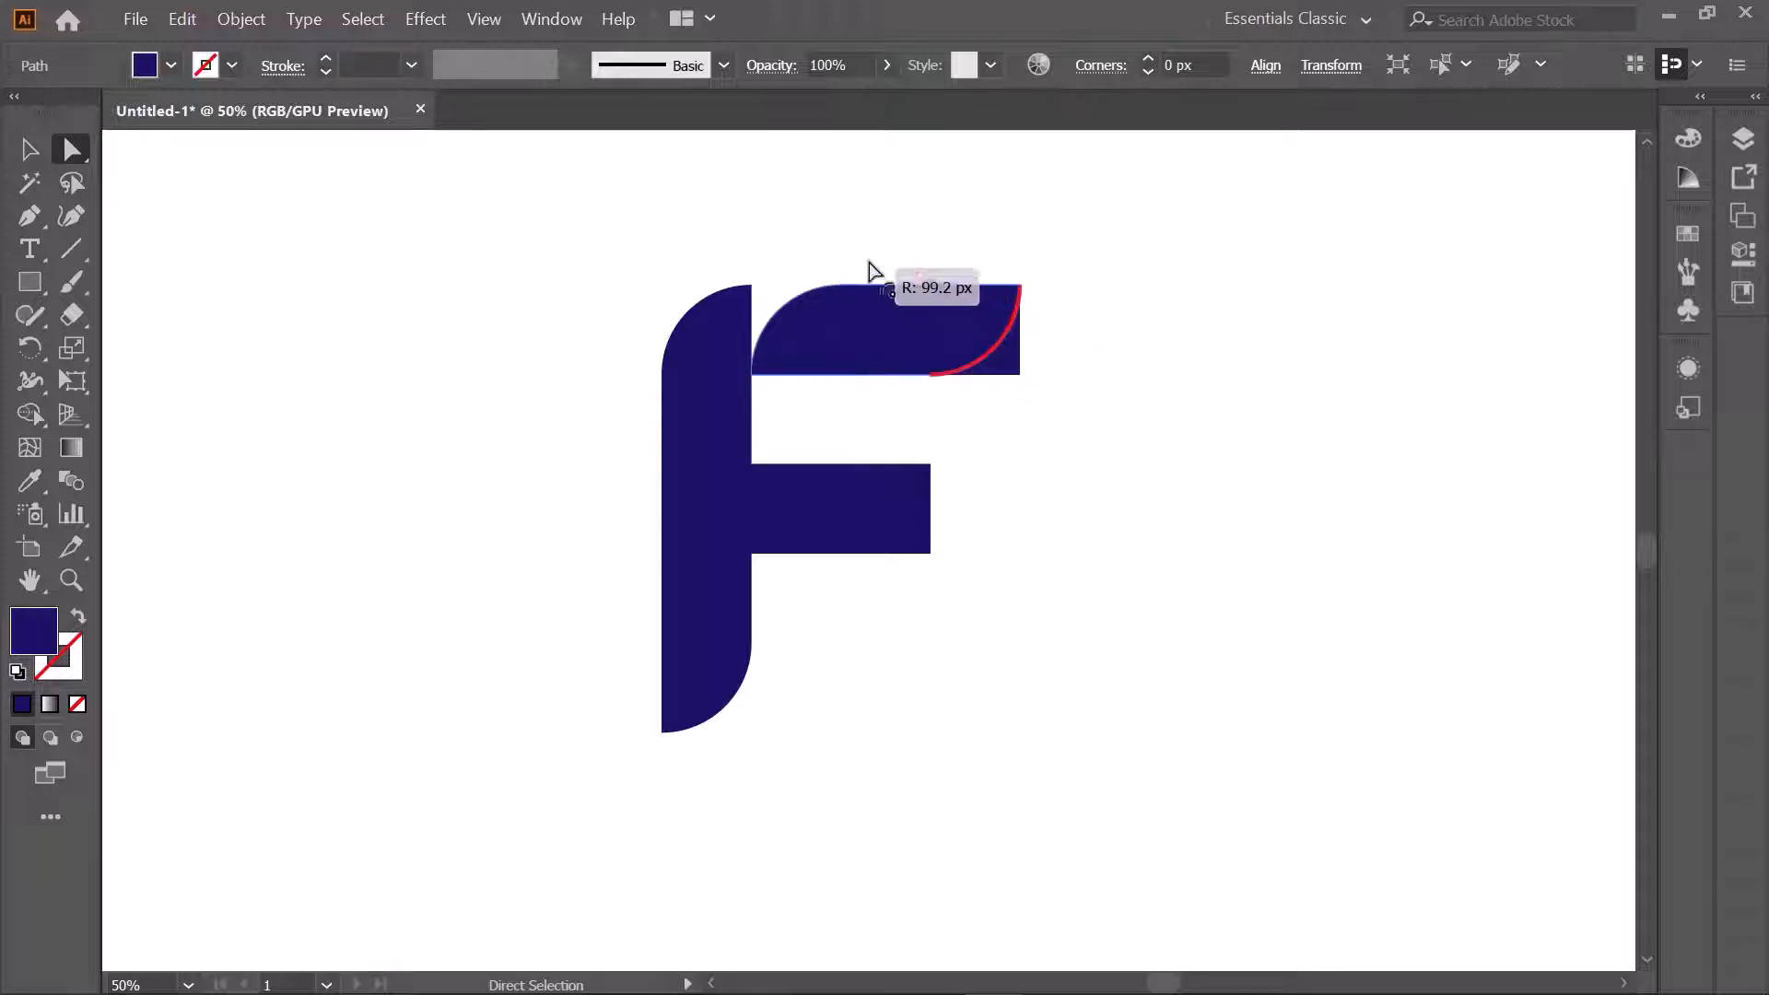
Step: Round the upper-left and lower-right corners of the F's middle bar to 99.2 px and clear the selection
{"action": "left_click", "coordinate": [861, 516]}
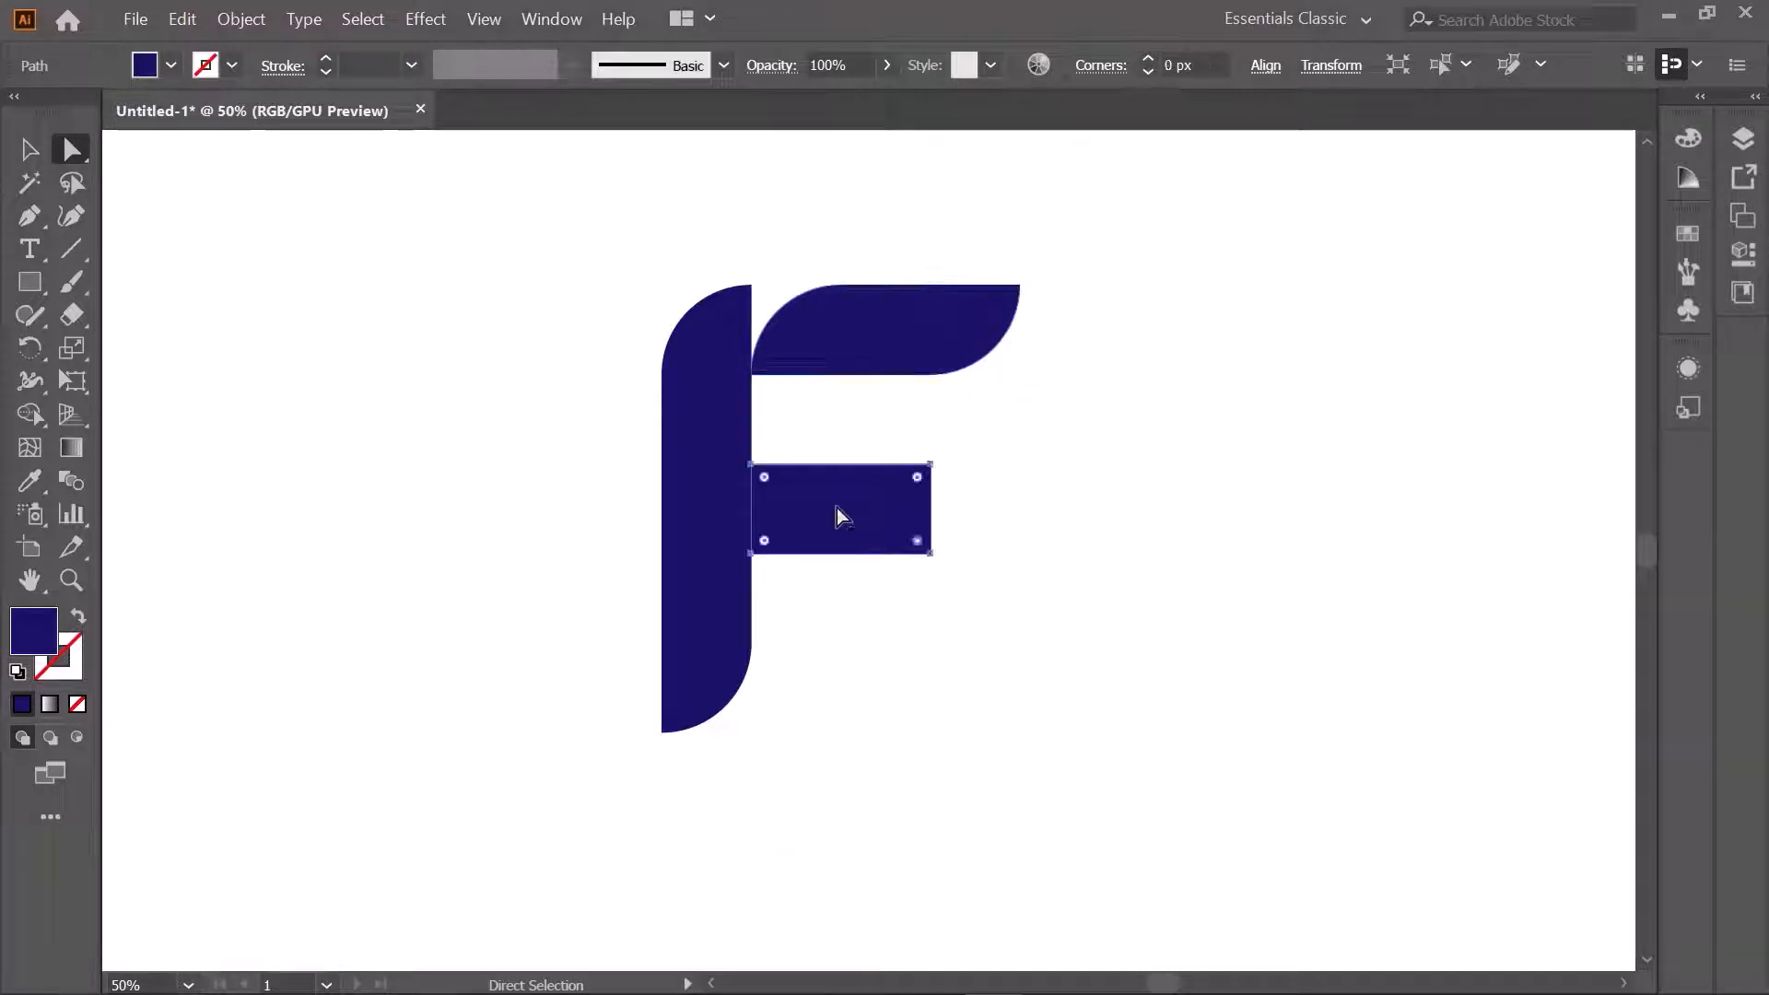
{"action": "left_click_drag", "start_coordinate": [767, 479], "coordinate": [831, 451]}
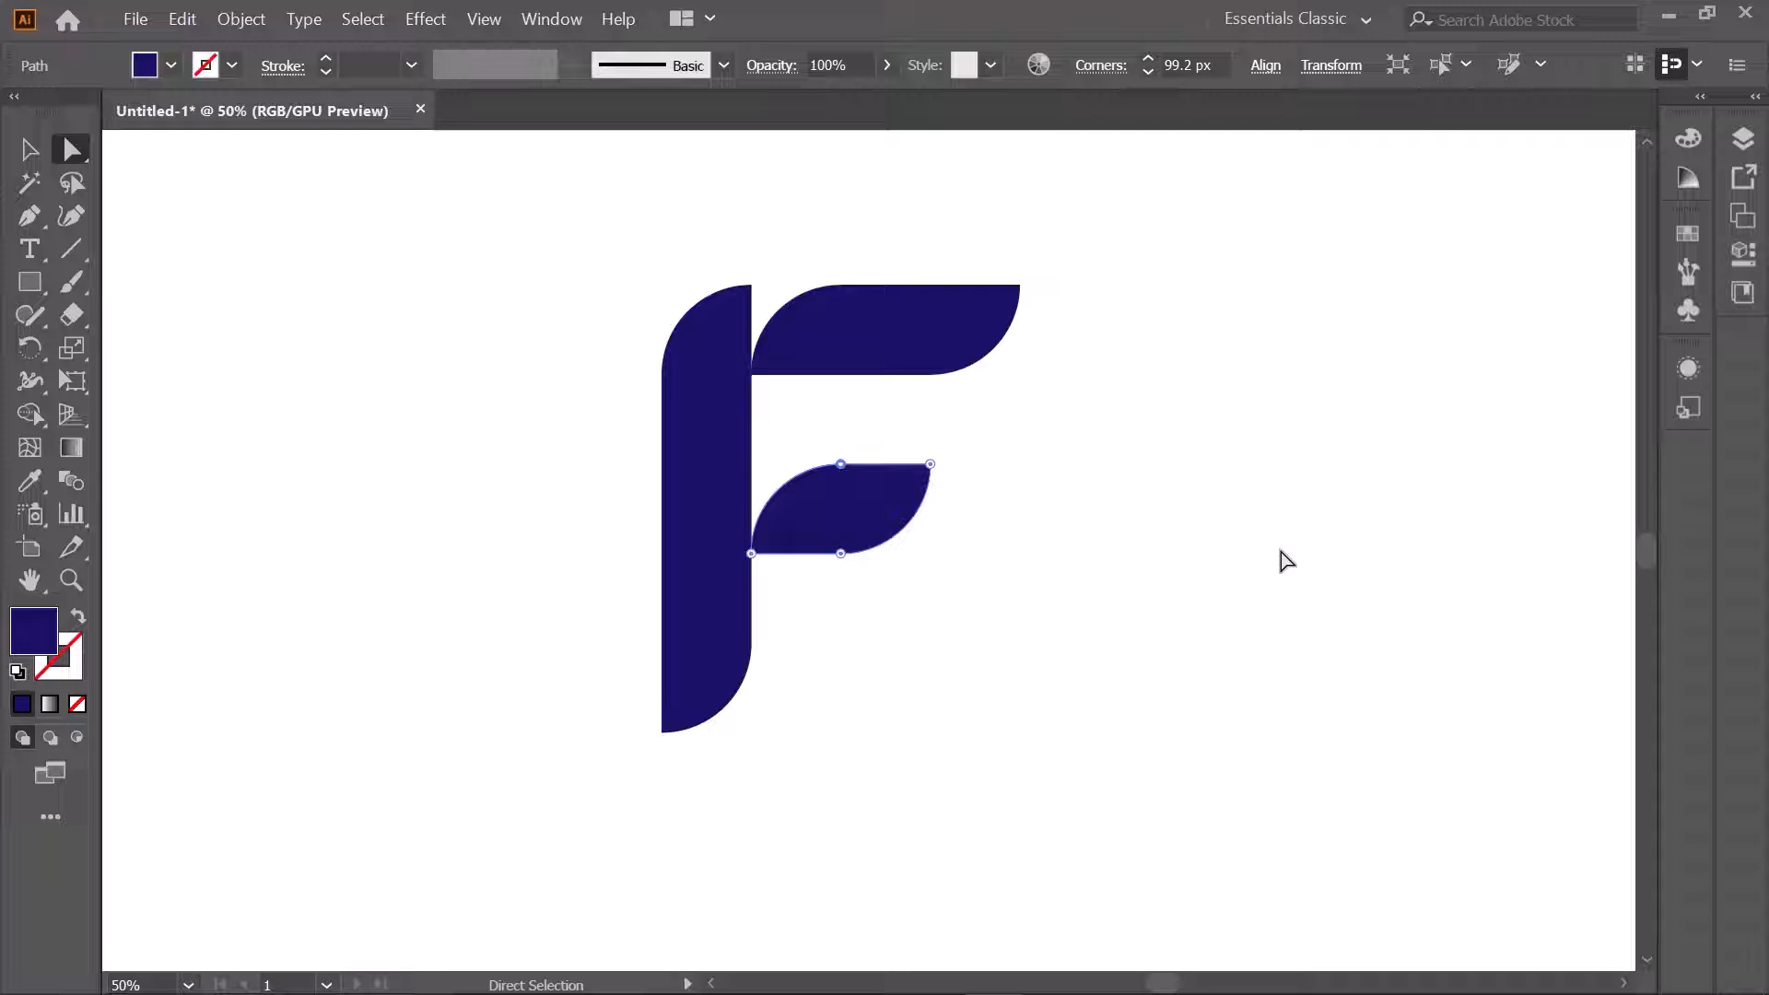
{"action": "left_click", "coordinate": [29, 148]}
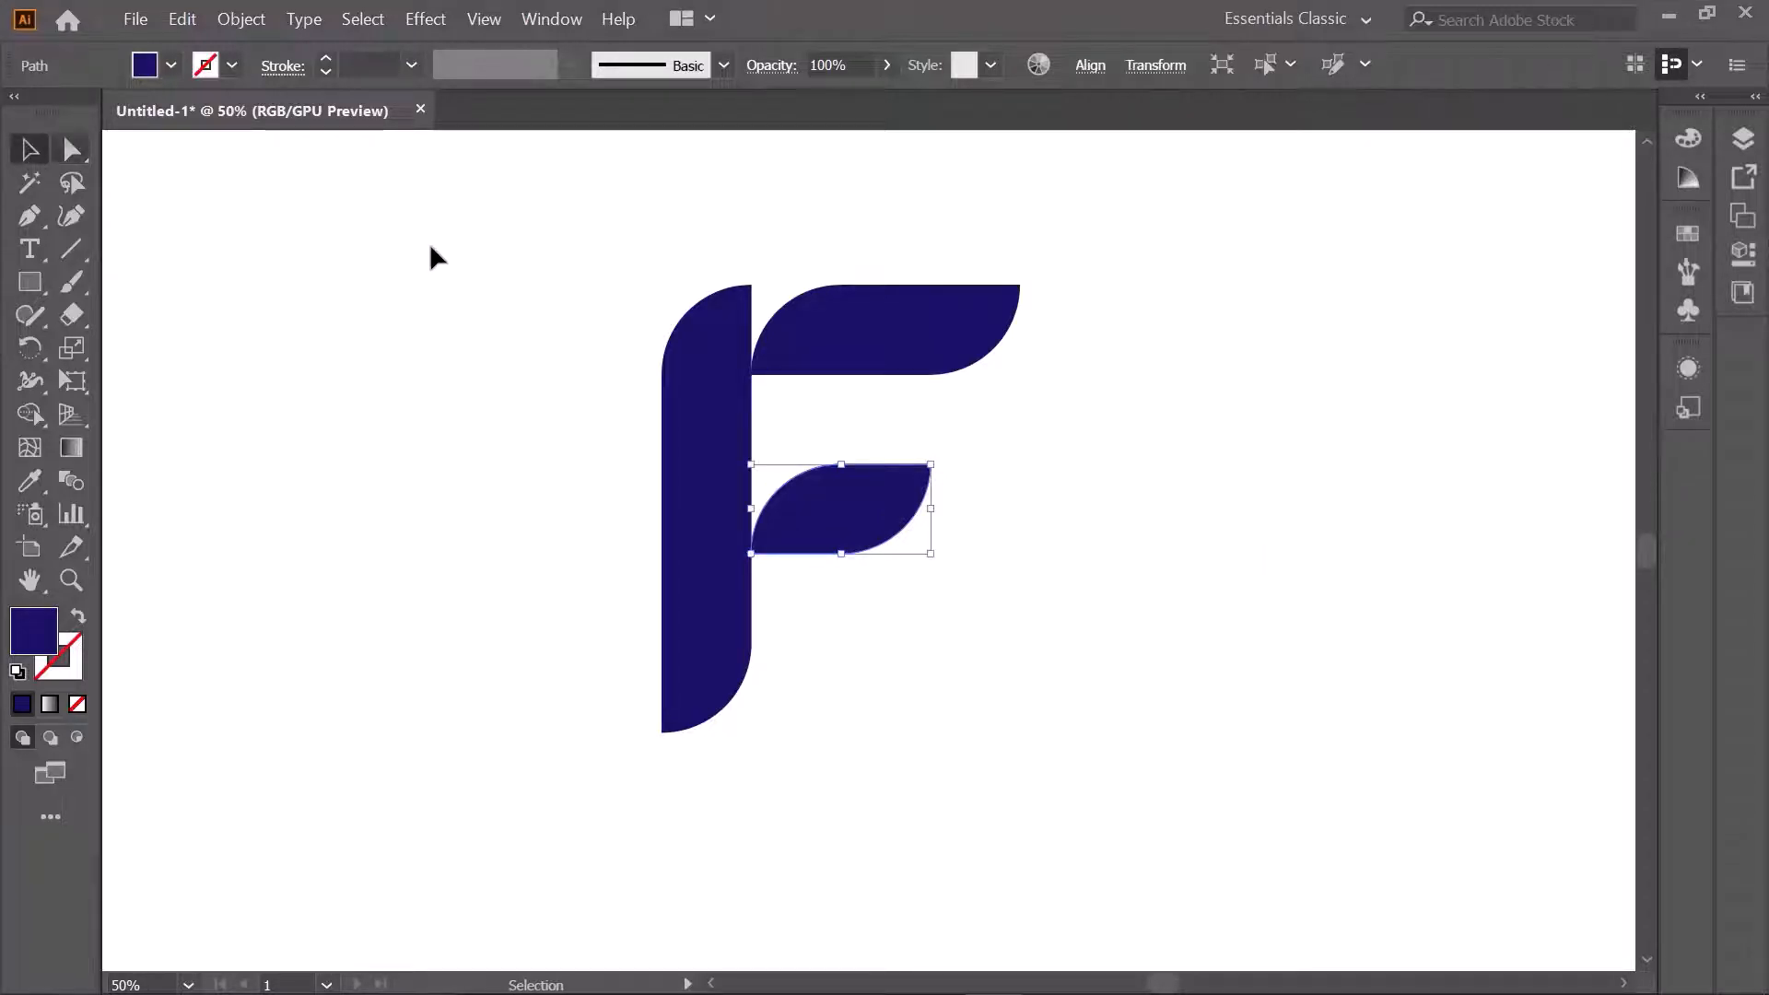
{"action": "left_click", "coordinate": [514, 301]}
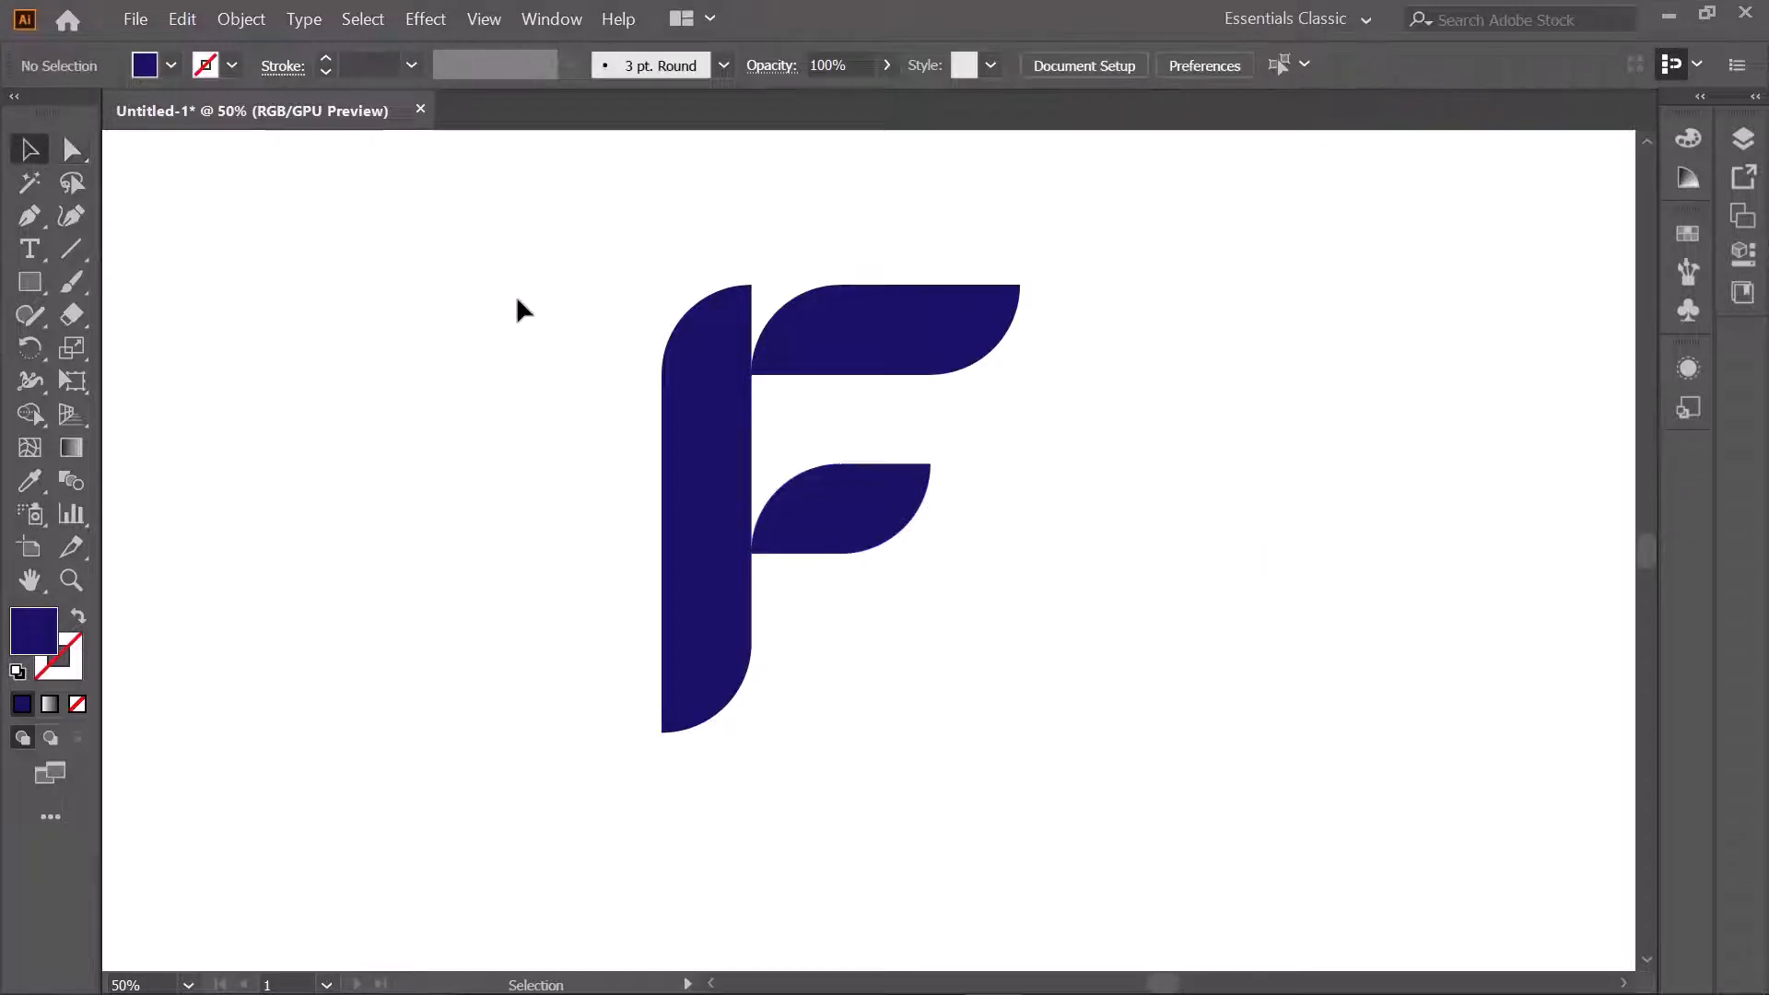
Step: Move the top bar slightly down and the middle bar slightly up along the stem, keeping both touching it
{"action": "left_click", "coordinate": [910, 335]}
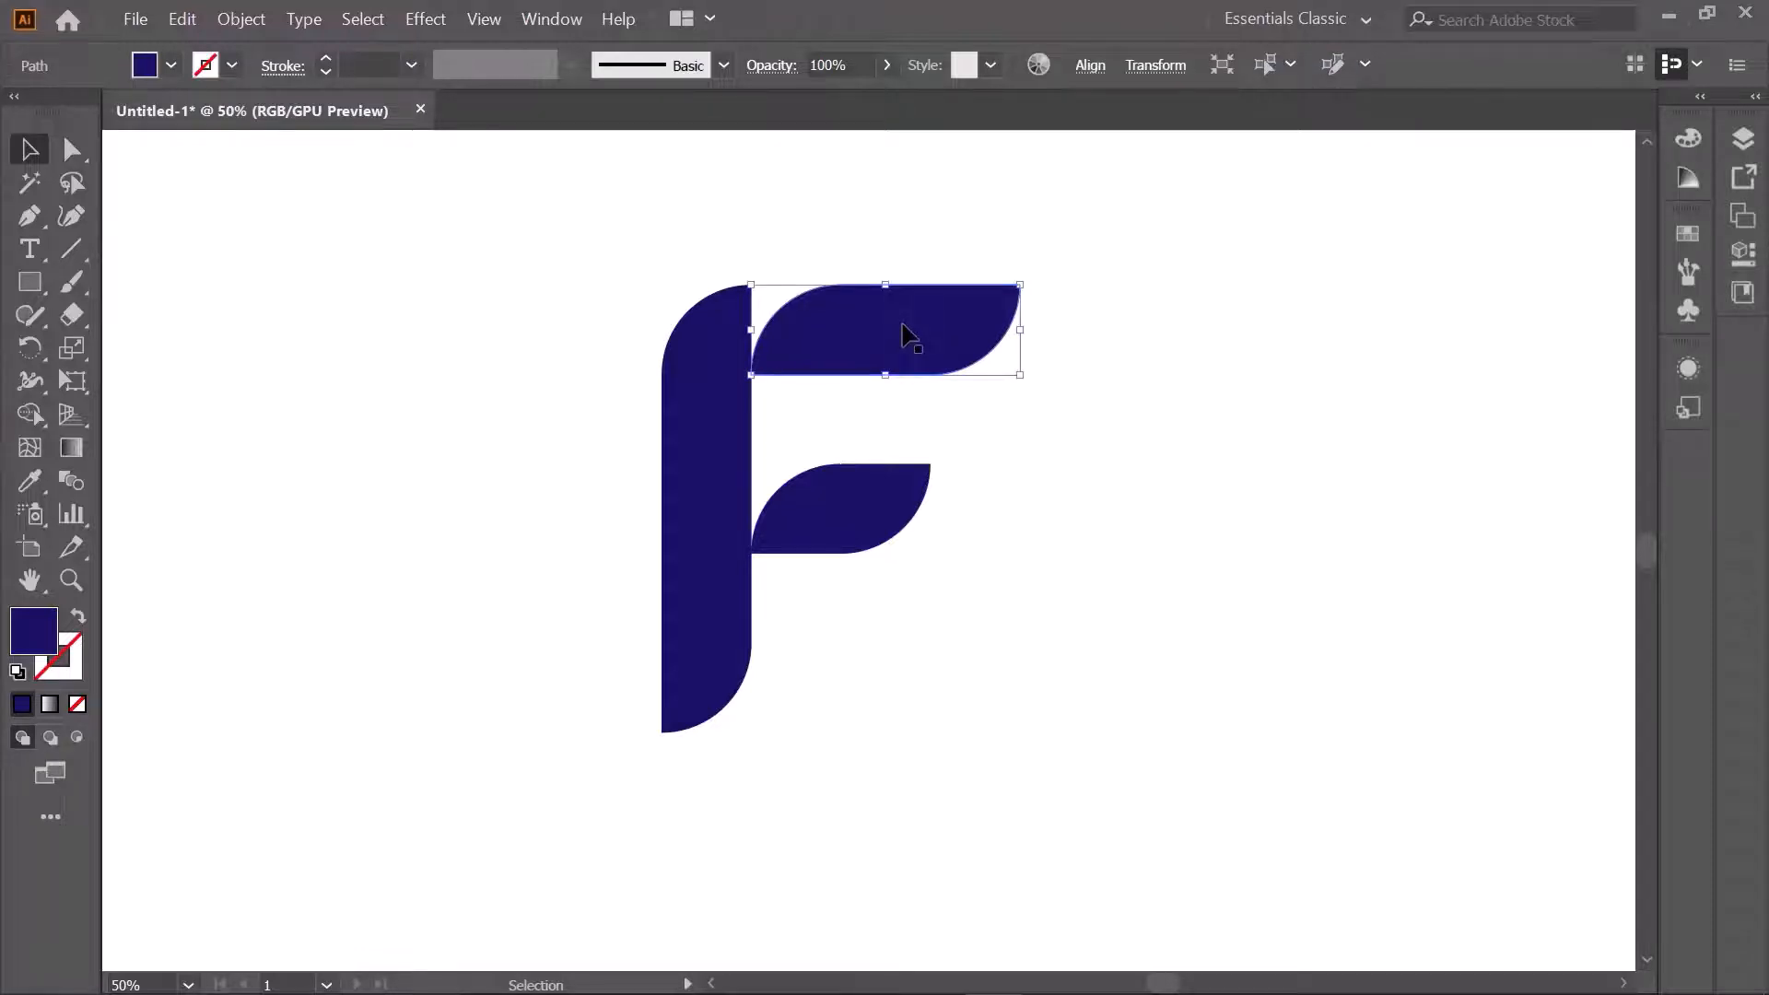
{"action": "left_click_drag", "start_coordinate": [910, 336], "coordinate": [913, 345]}
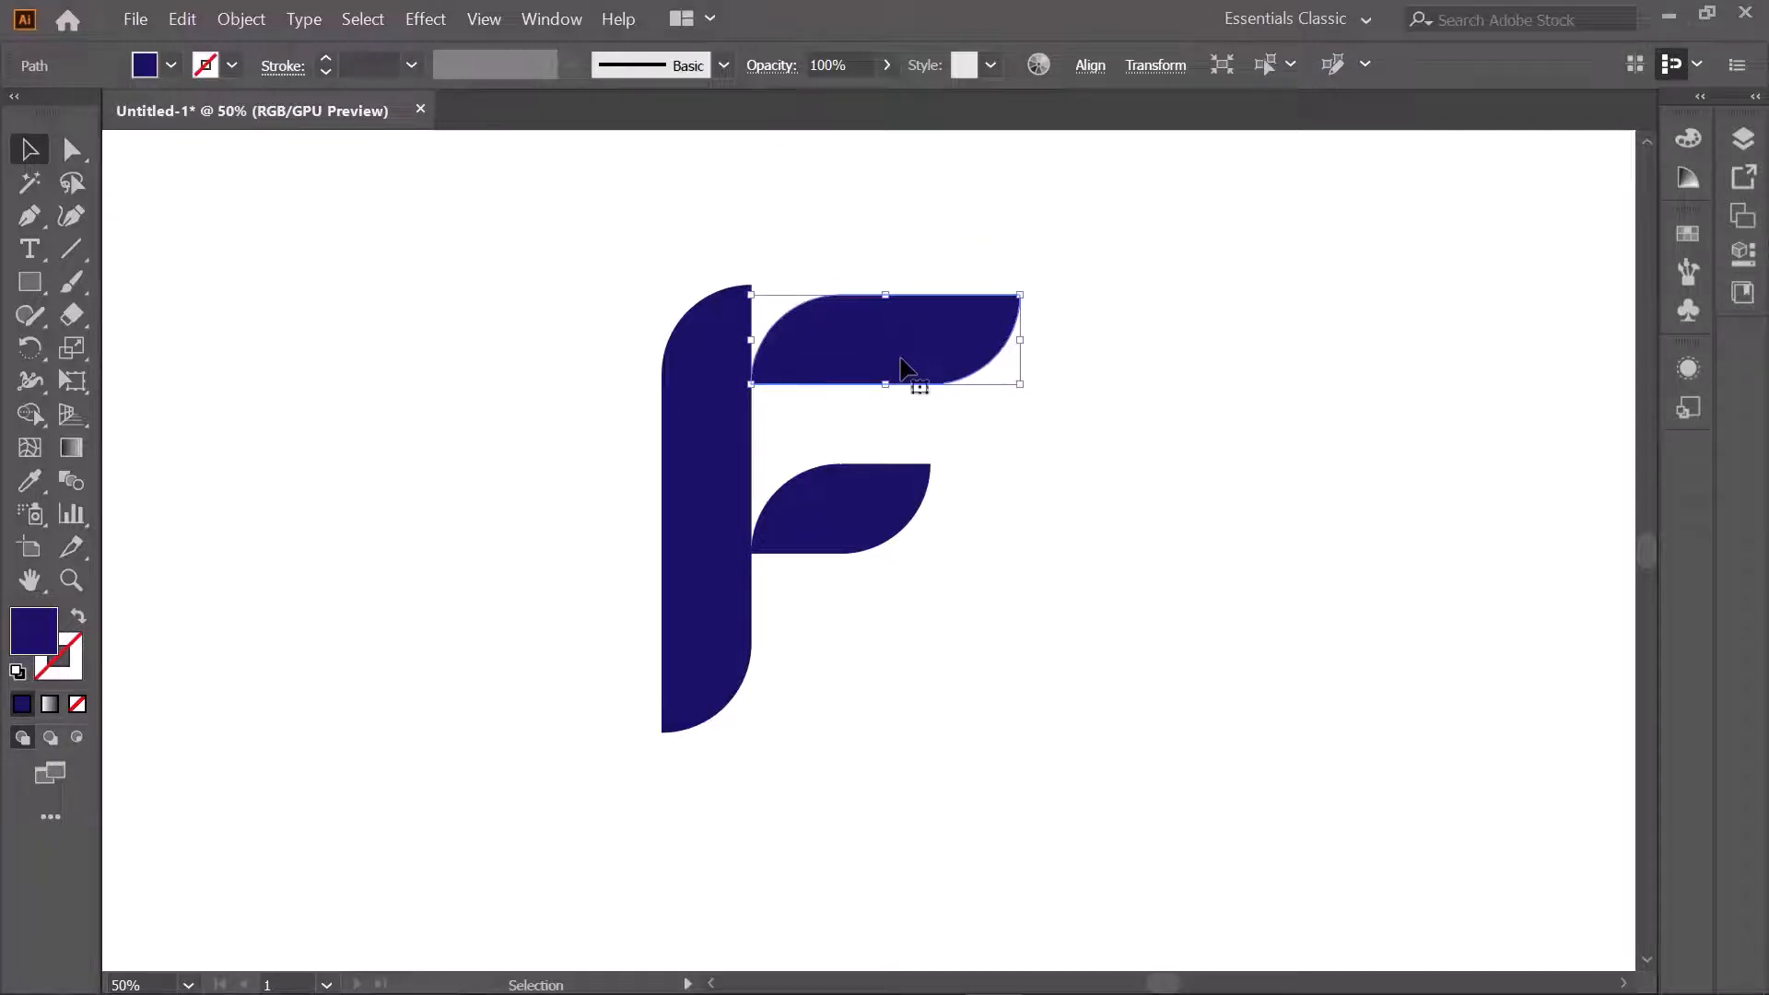
{"action": "left_click_drag", "start_coordinate": [893, 497], "coordinate": [896, 490]}
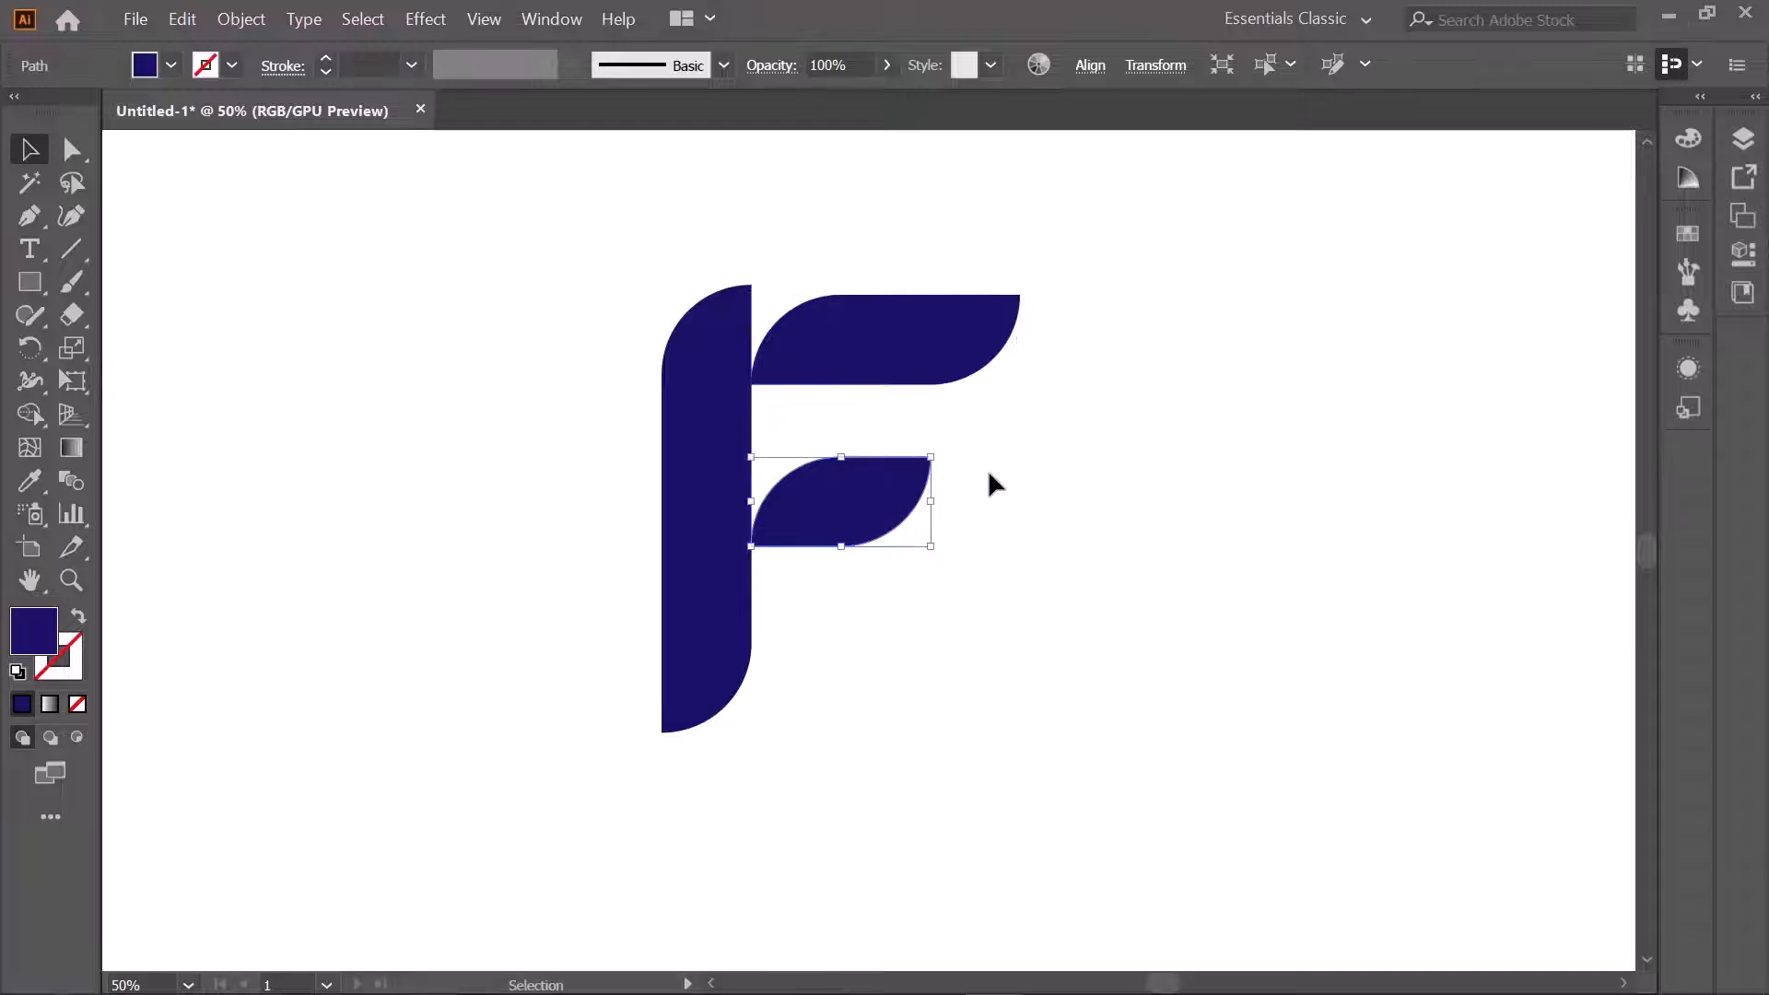
{"action": "left_click", "coordinate": [990, 474]}
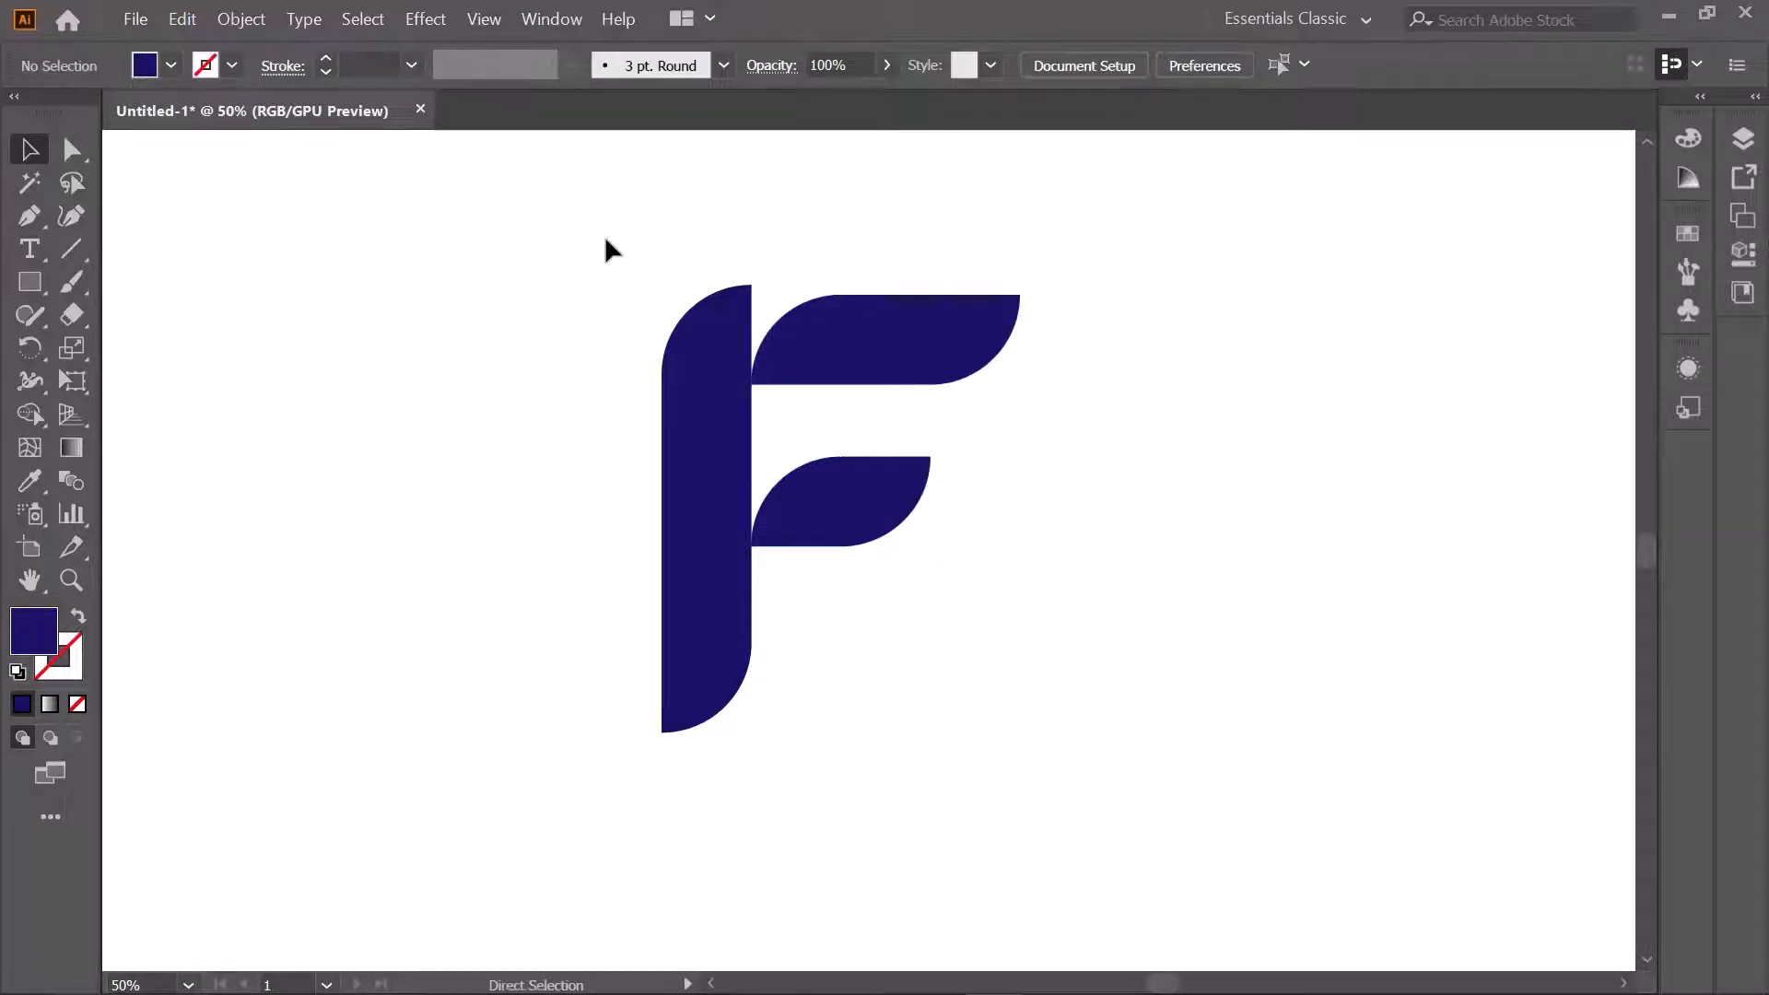
Step: Shift the top and middle bars slightly left so their pointed ends overlap the stem, and deselect them
{"action": "key", "text": "ctrl+equal"}
{"action": "key", "text": "ctrl+equal"}
{"action": "key", "text": "space"}
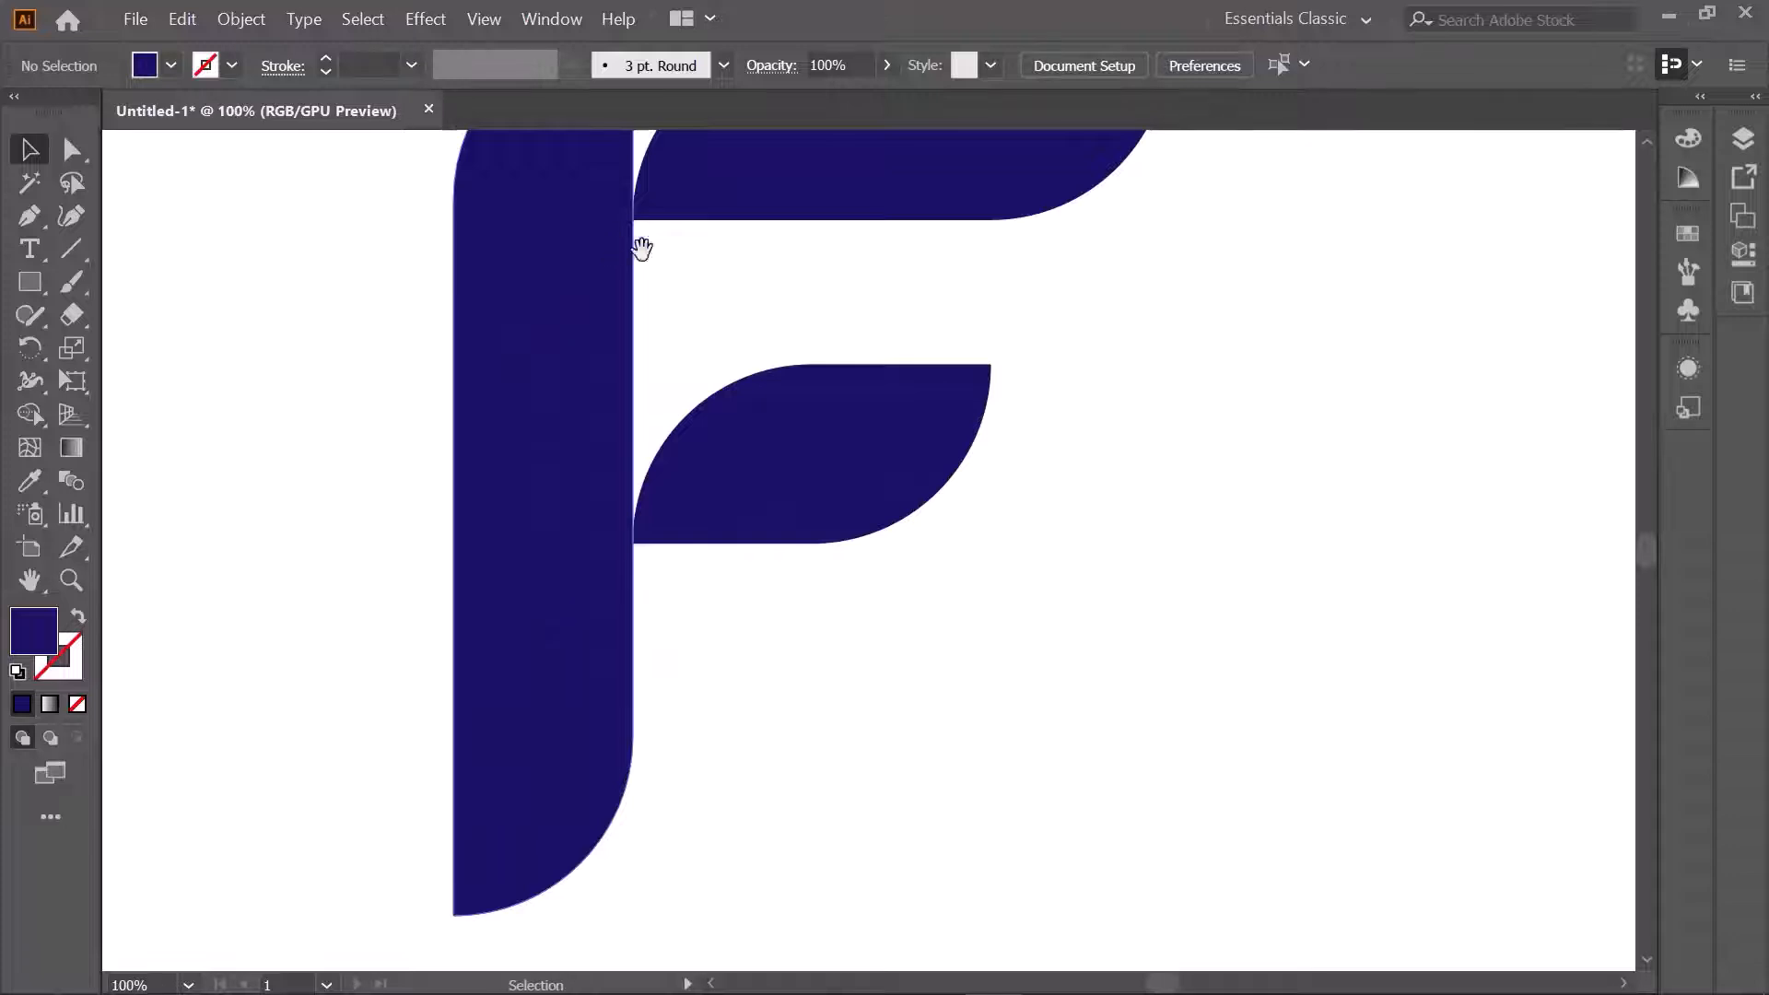
{"action": "left_click_drag", "start_coordinate": [801, 378], "coordinate": [857, 612]}
{"action": "left_click_drag", "start_coordinate": [784, 205], "coordinate": [943, 800]}
{"action": "left_click_drag", "start_coordinate": [928, 731], "coordinate": [892, 735]}
{"action": "left_click", "coordinate": [1370, 601]}
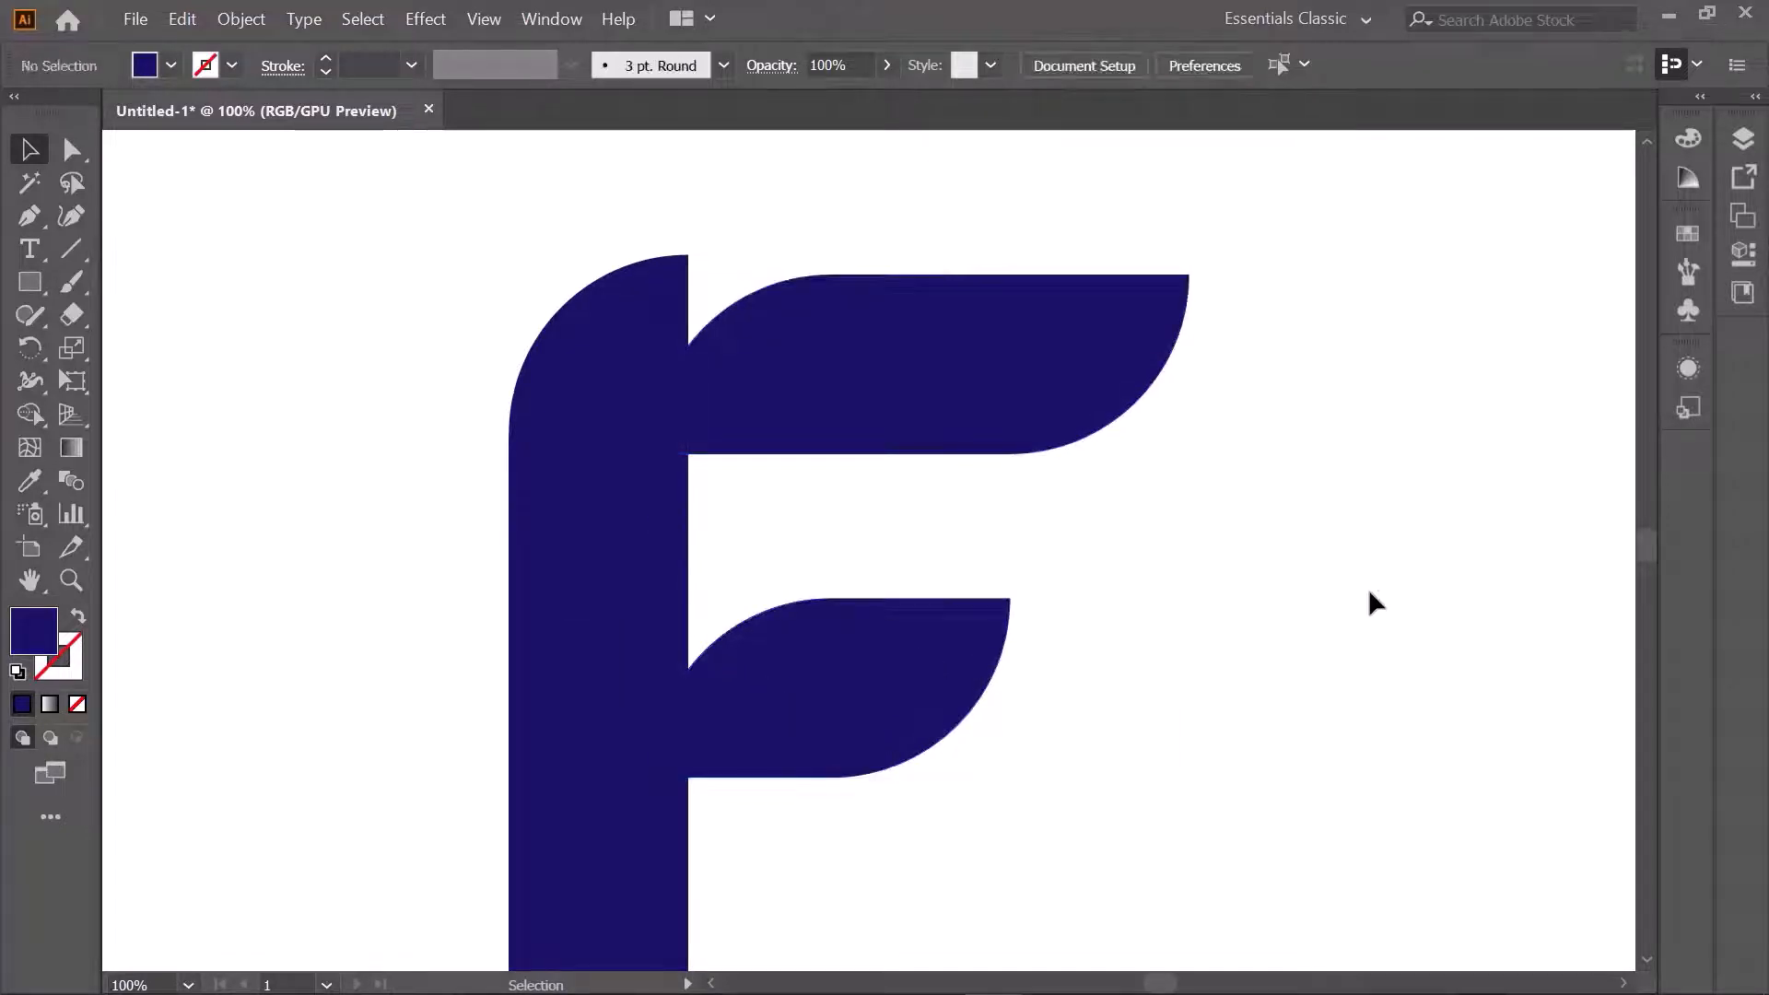
{"action": "scroll", "coordinate": [1368, 592], "scroll_direction": "down", "scroll_amount": 1}
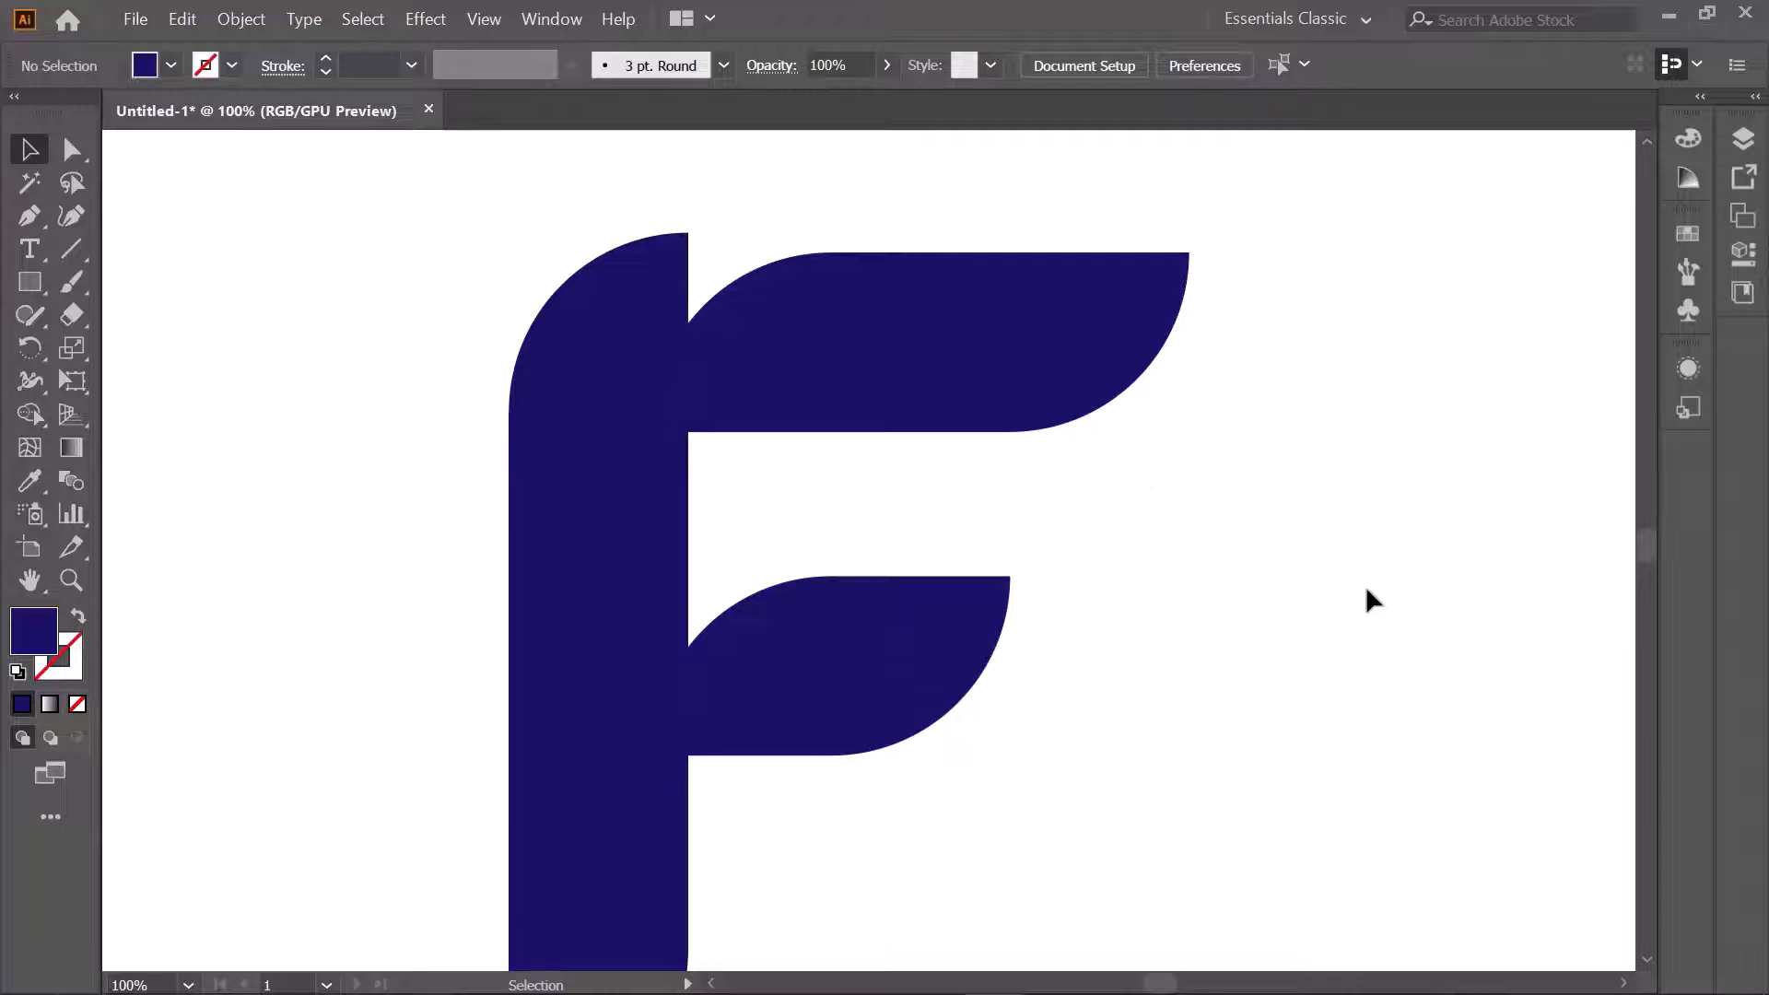
{"action": "left_click_drag", "start_coordinate": [551, 191], "coordinate": [928, 361]}
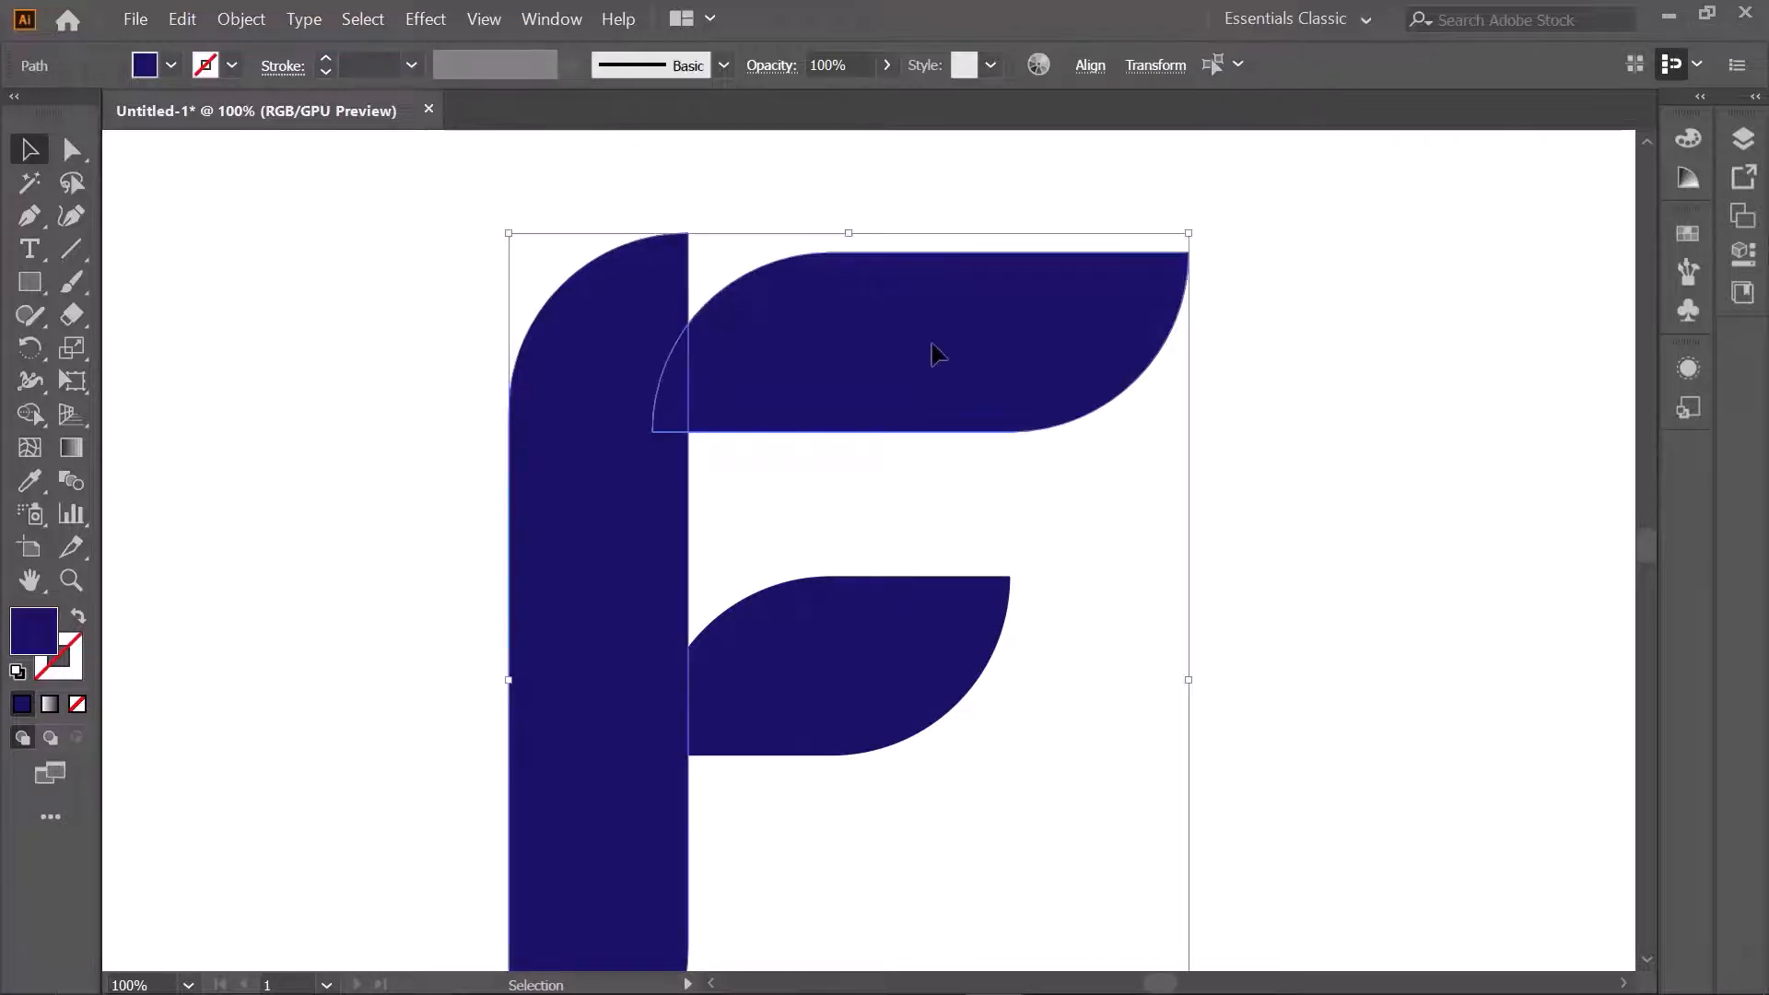
{"action": "left_click", "coordinate": [1237, 307]}
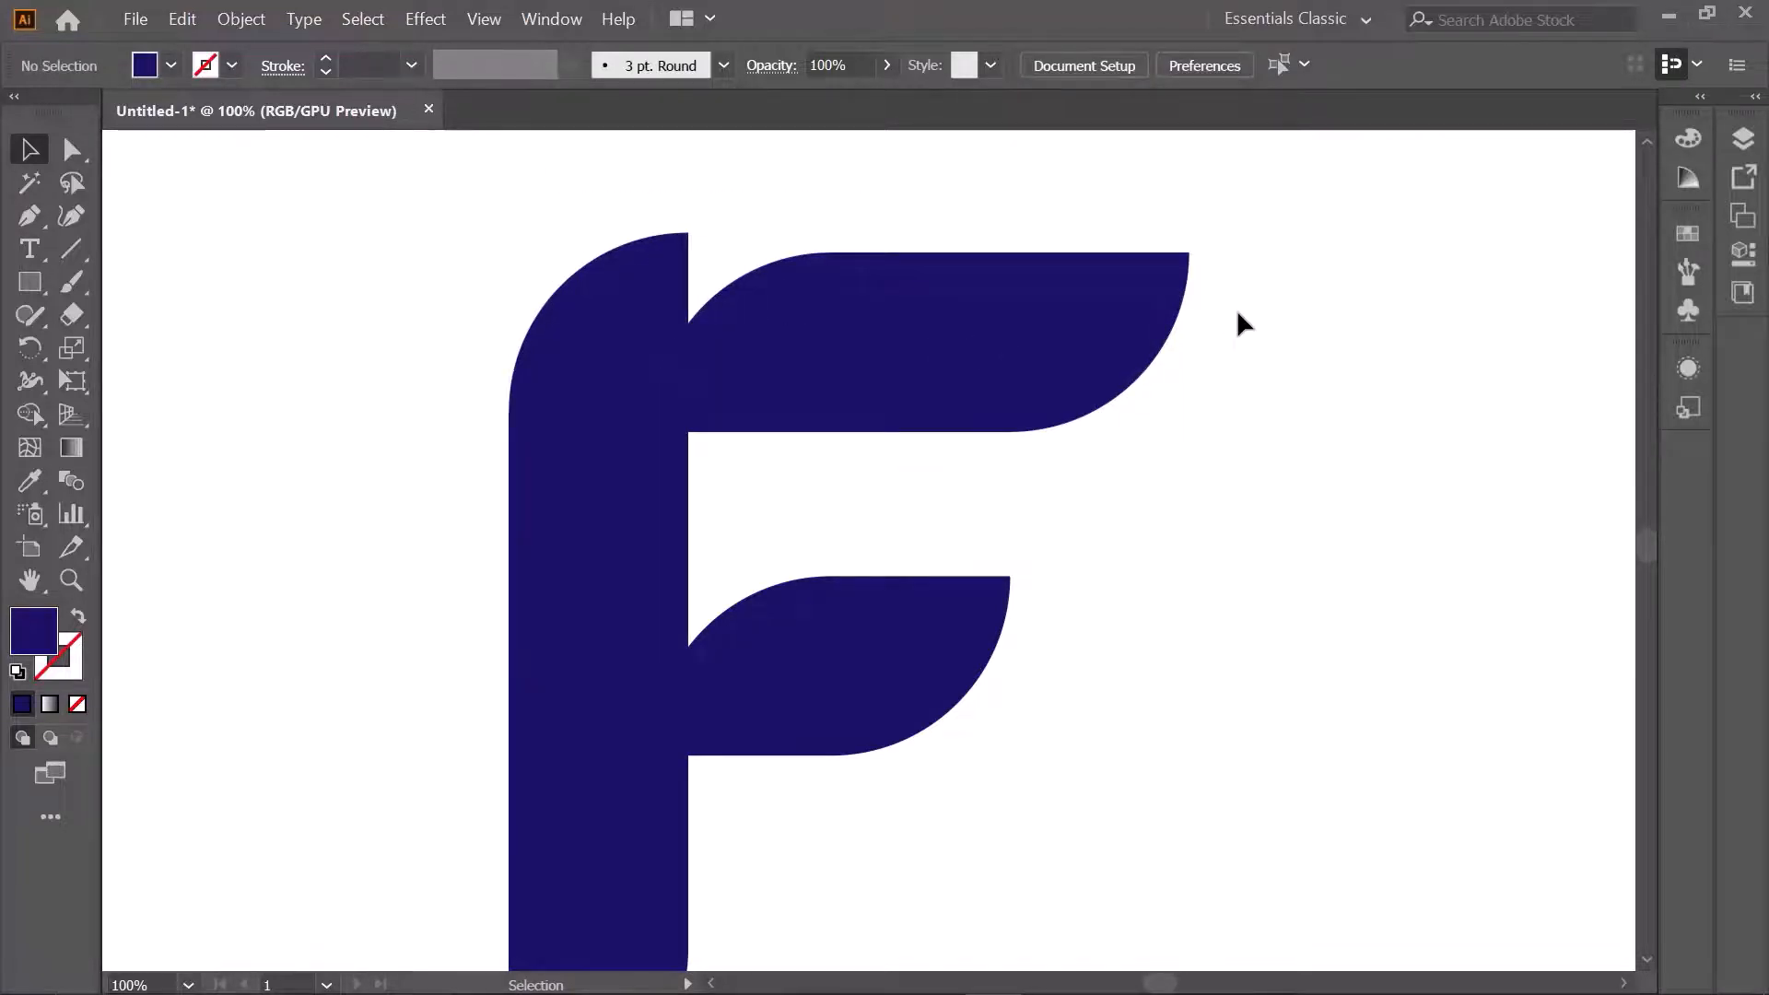
Step: Copy the top bar, and use Shape Builder to cut the original bar and its overlap out of the stem
{"action": "left_click", "coordinate": [1007, 331]}
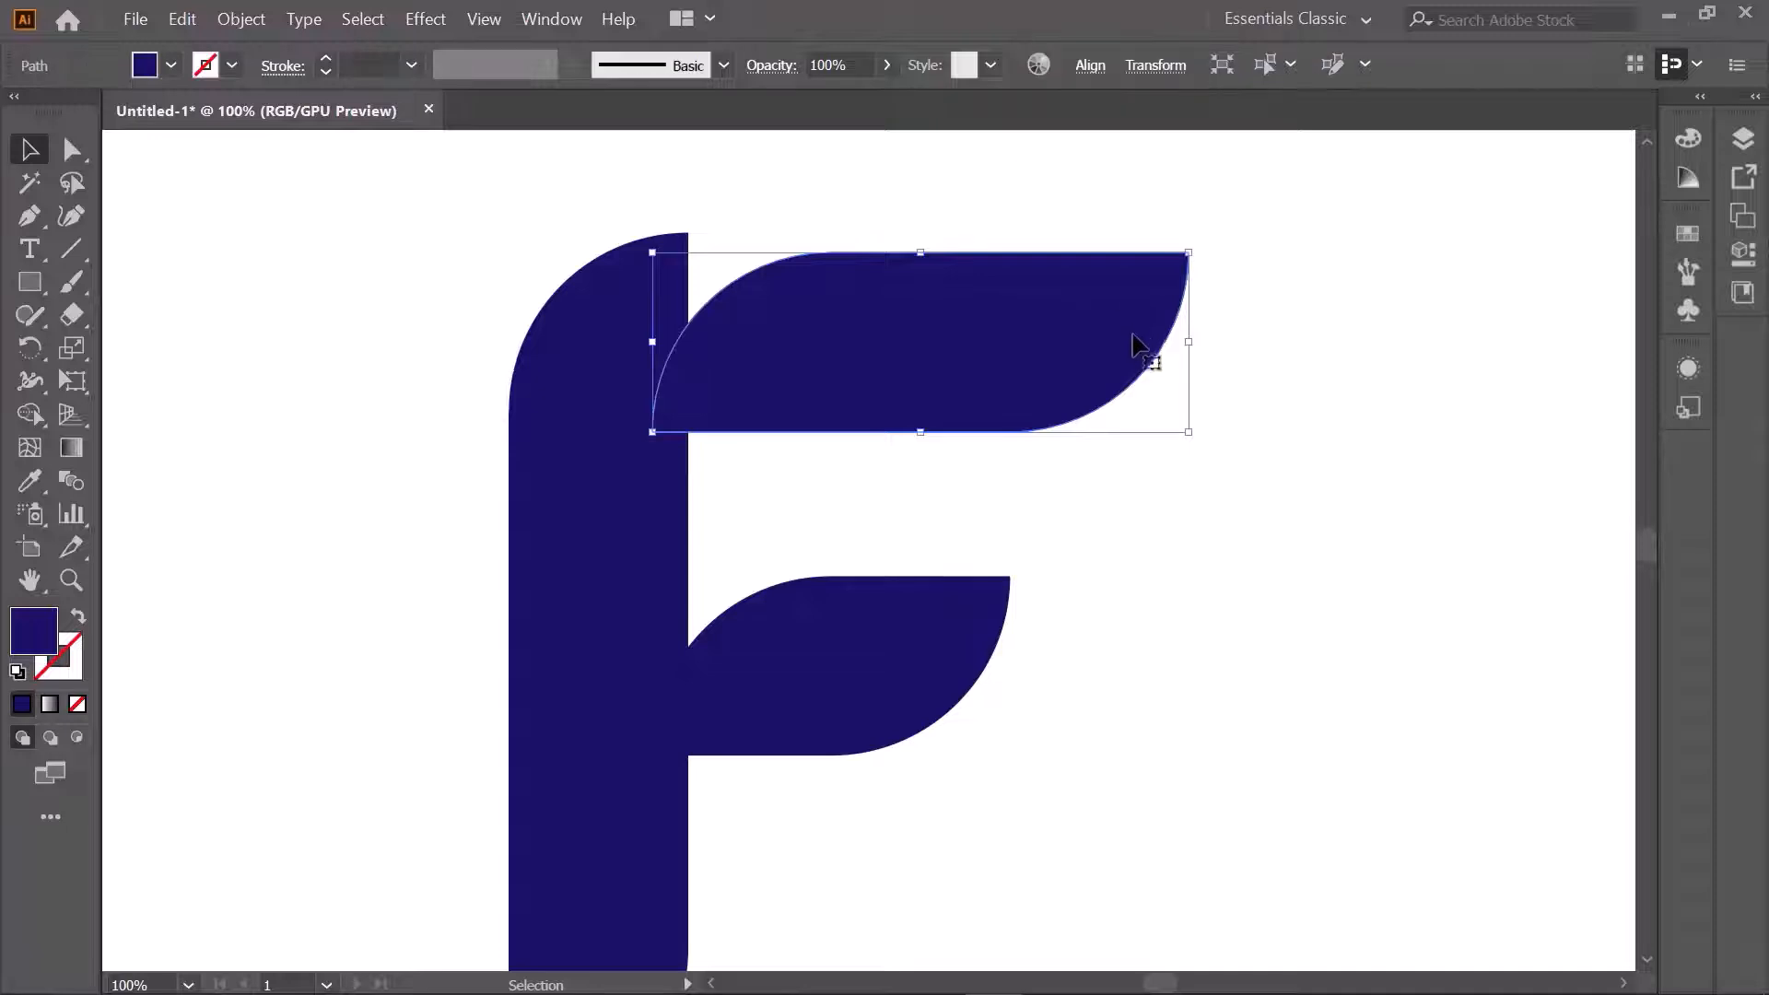
{"action": "key", "text": "a"}
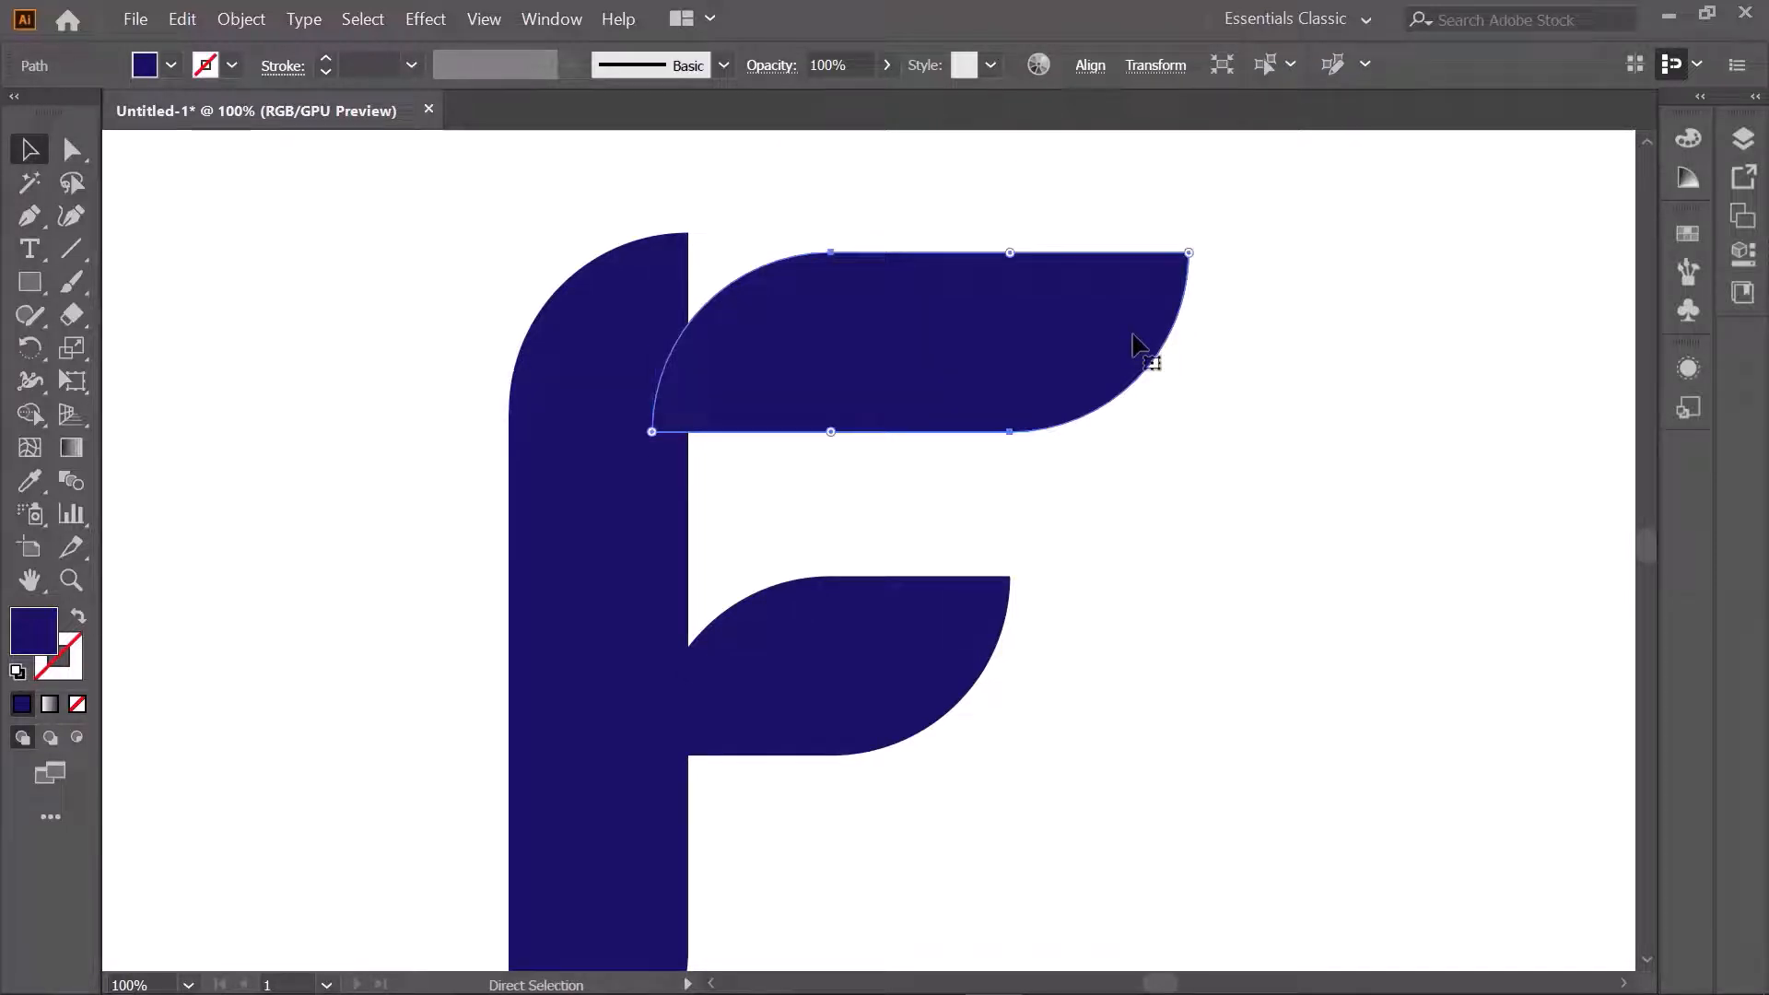
{"action": "key", "text": "v"}
{"action": "left_click_drag", "start_coordinate": [557, 188], "coordinate": [831, 474]}
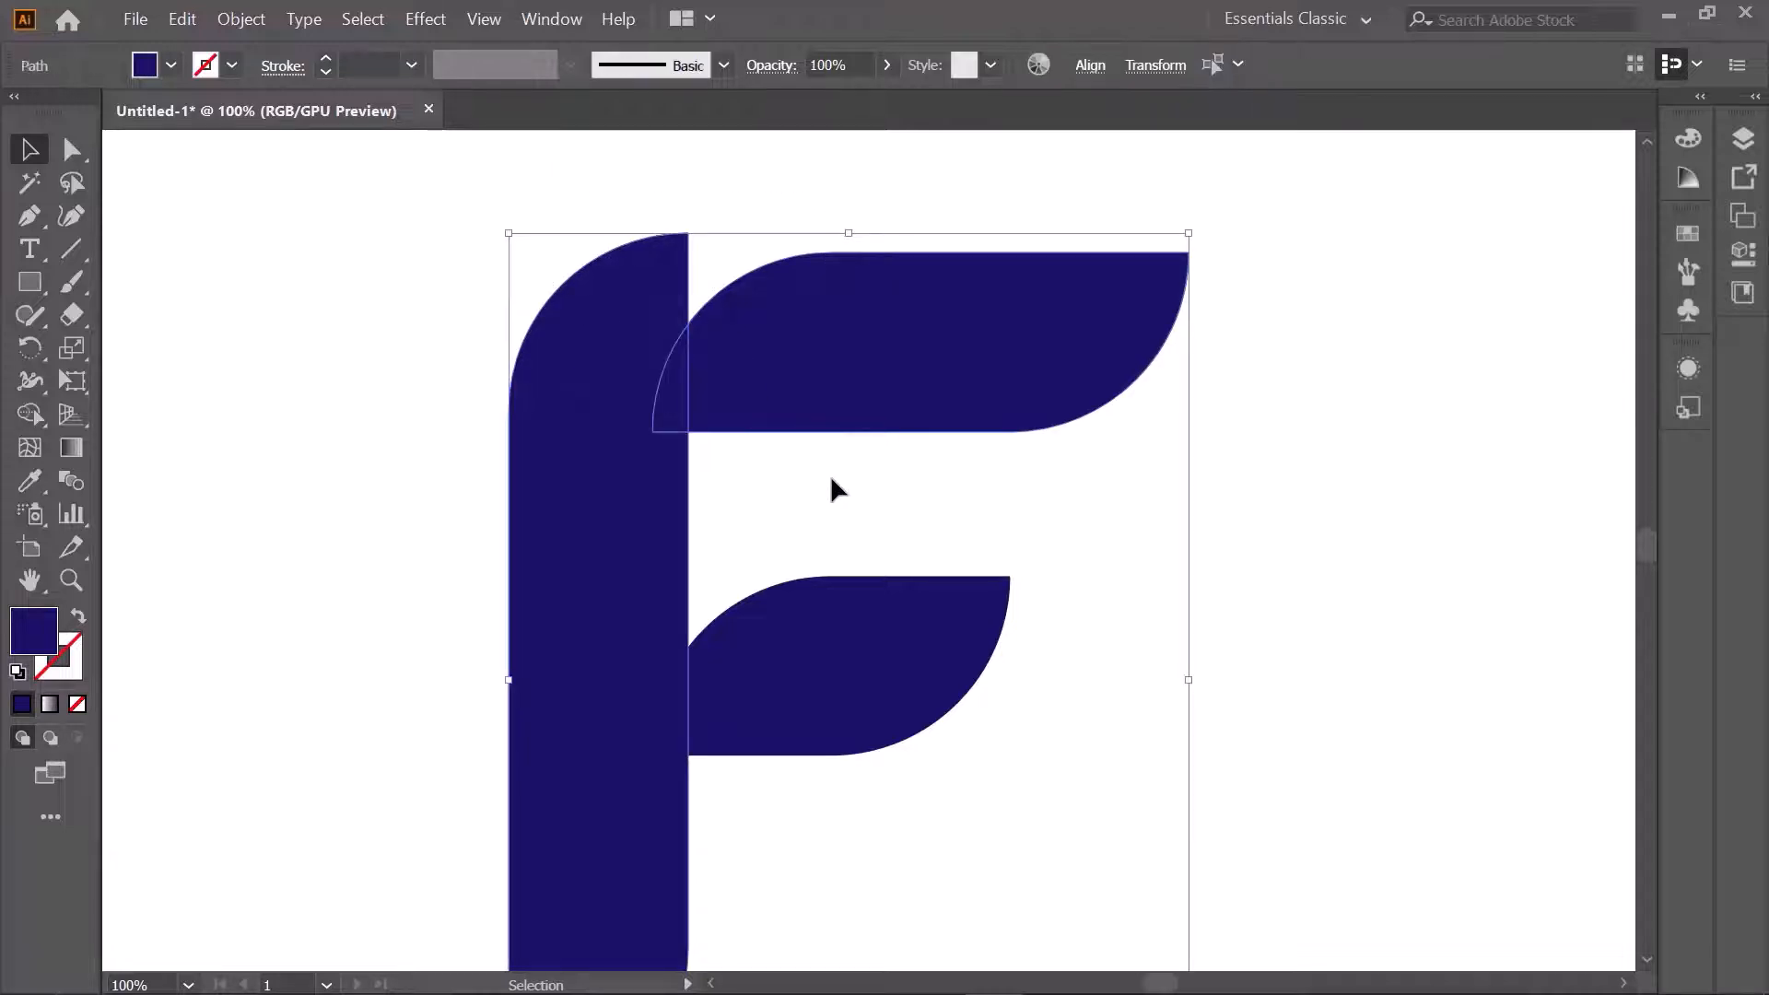
{"action": "left_click", "coordinate": [23, 421]}
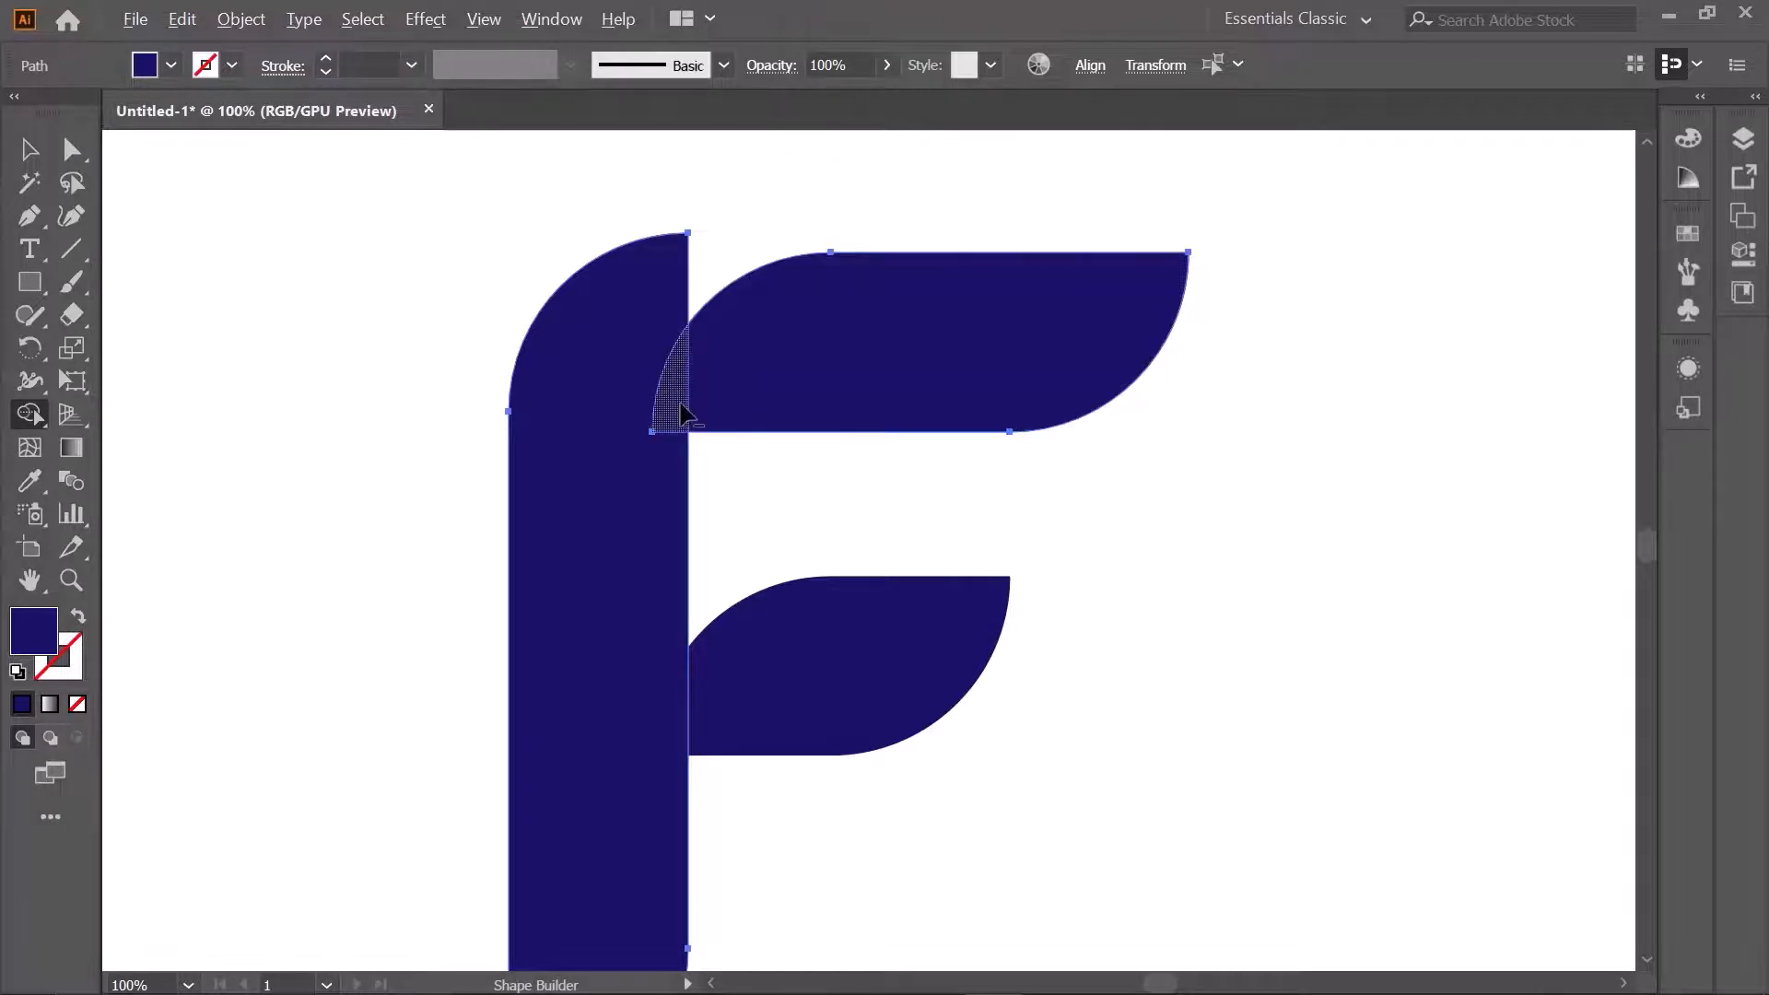
{"action": "left_click", "coordinate": [800, 378], "text": "alt"}
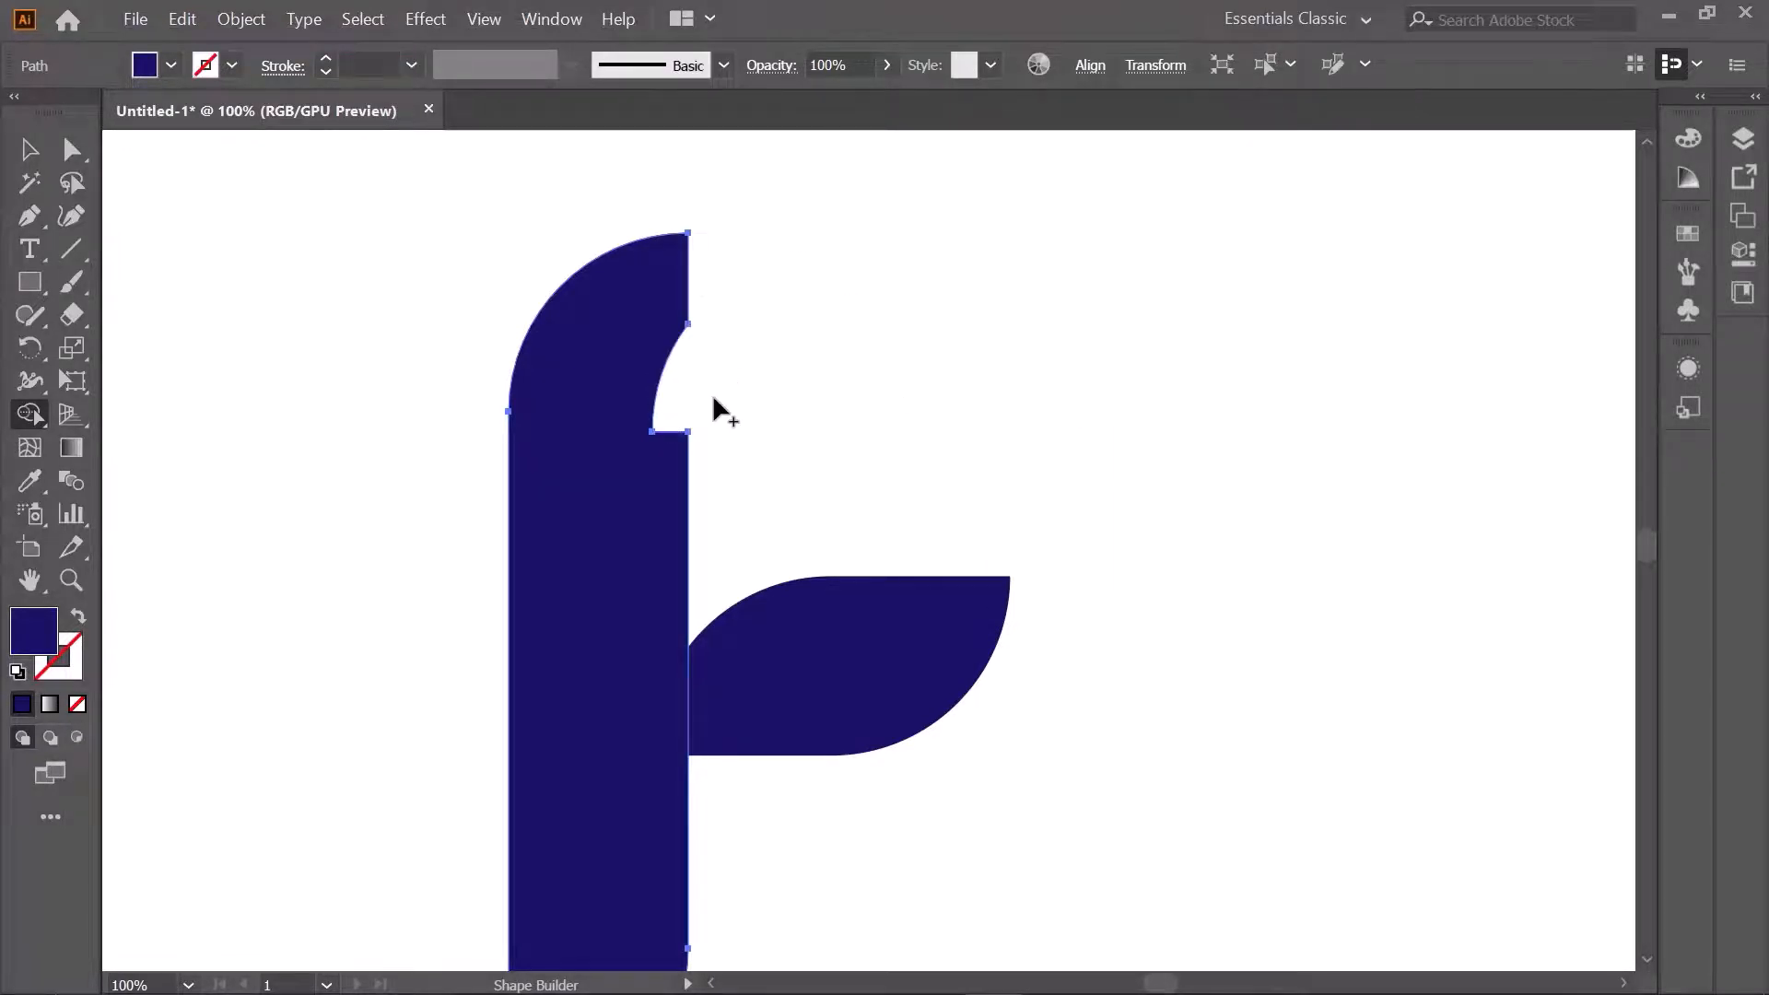
Step: Paste the top bar back in place and scale it down slightly from its centre, leaving a thin gap around its tip in the stem
{"action": "left_click", "coordinate": [30, 148]}
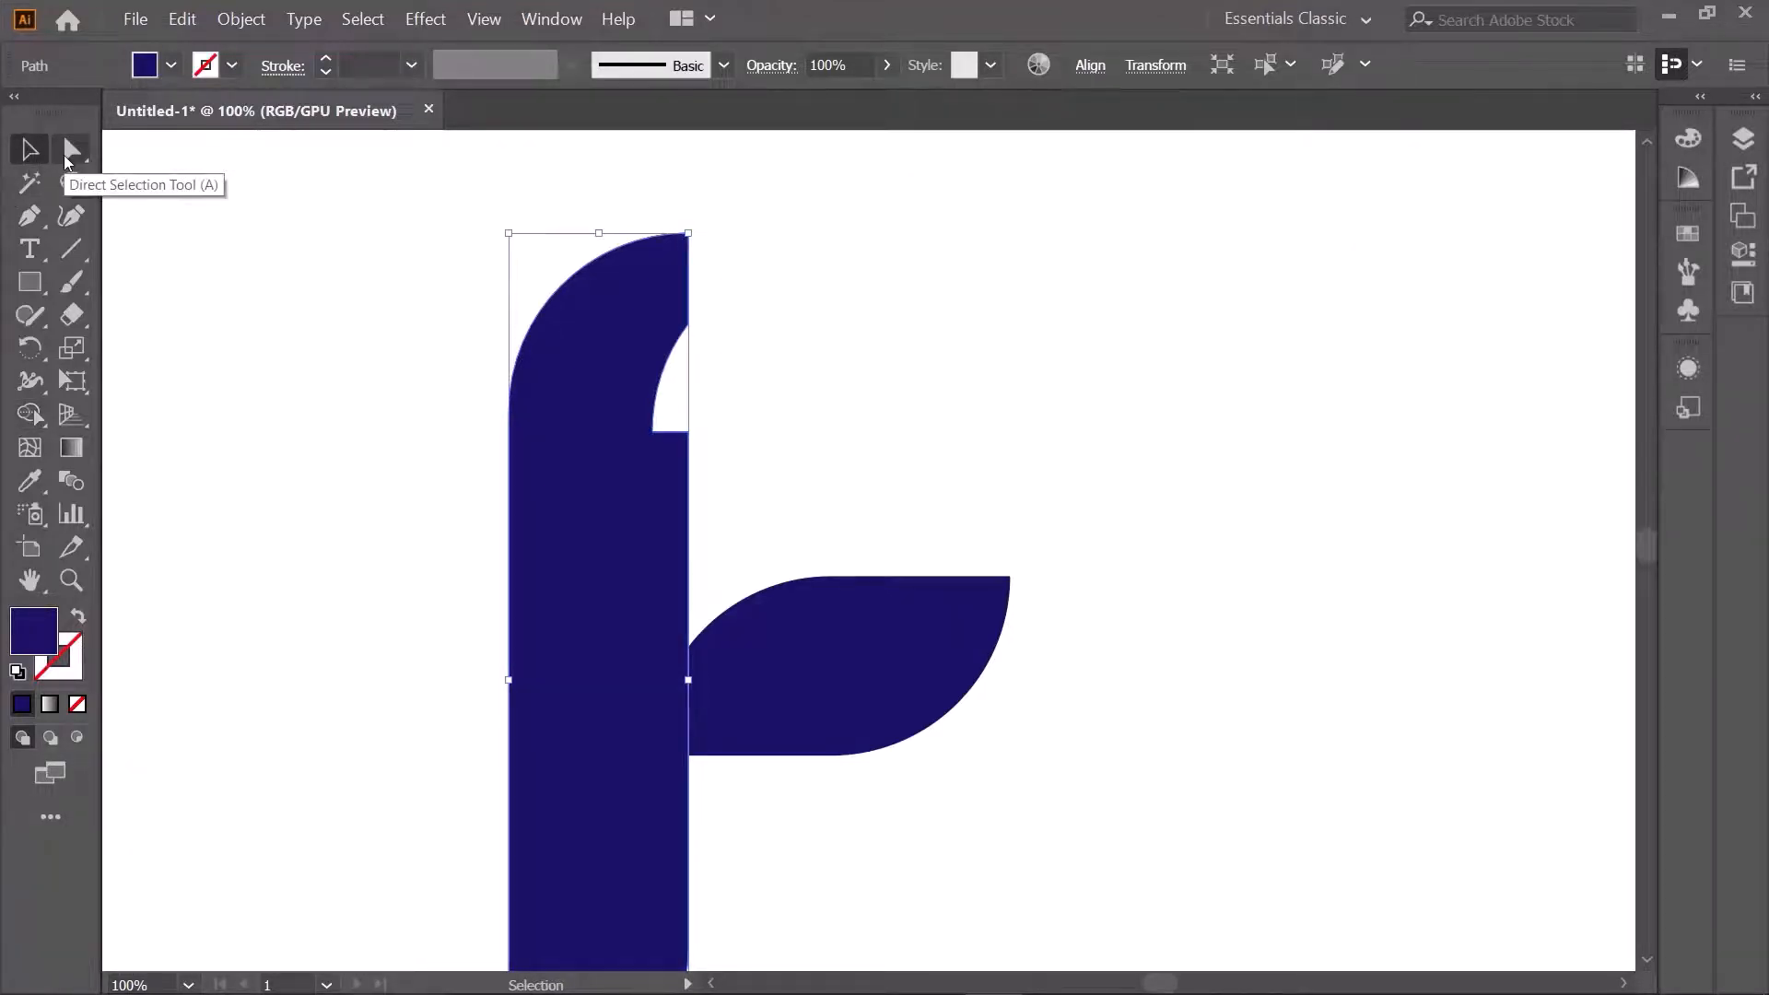
{"action": "key", "text": "ctrl+z"}
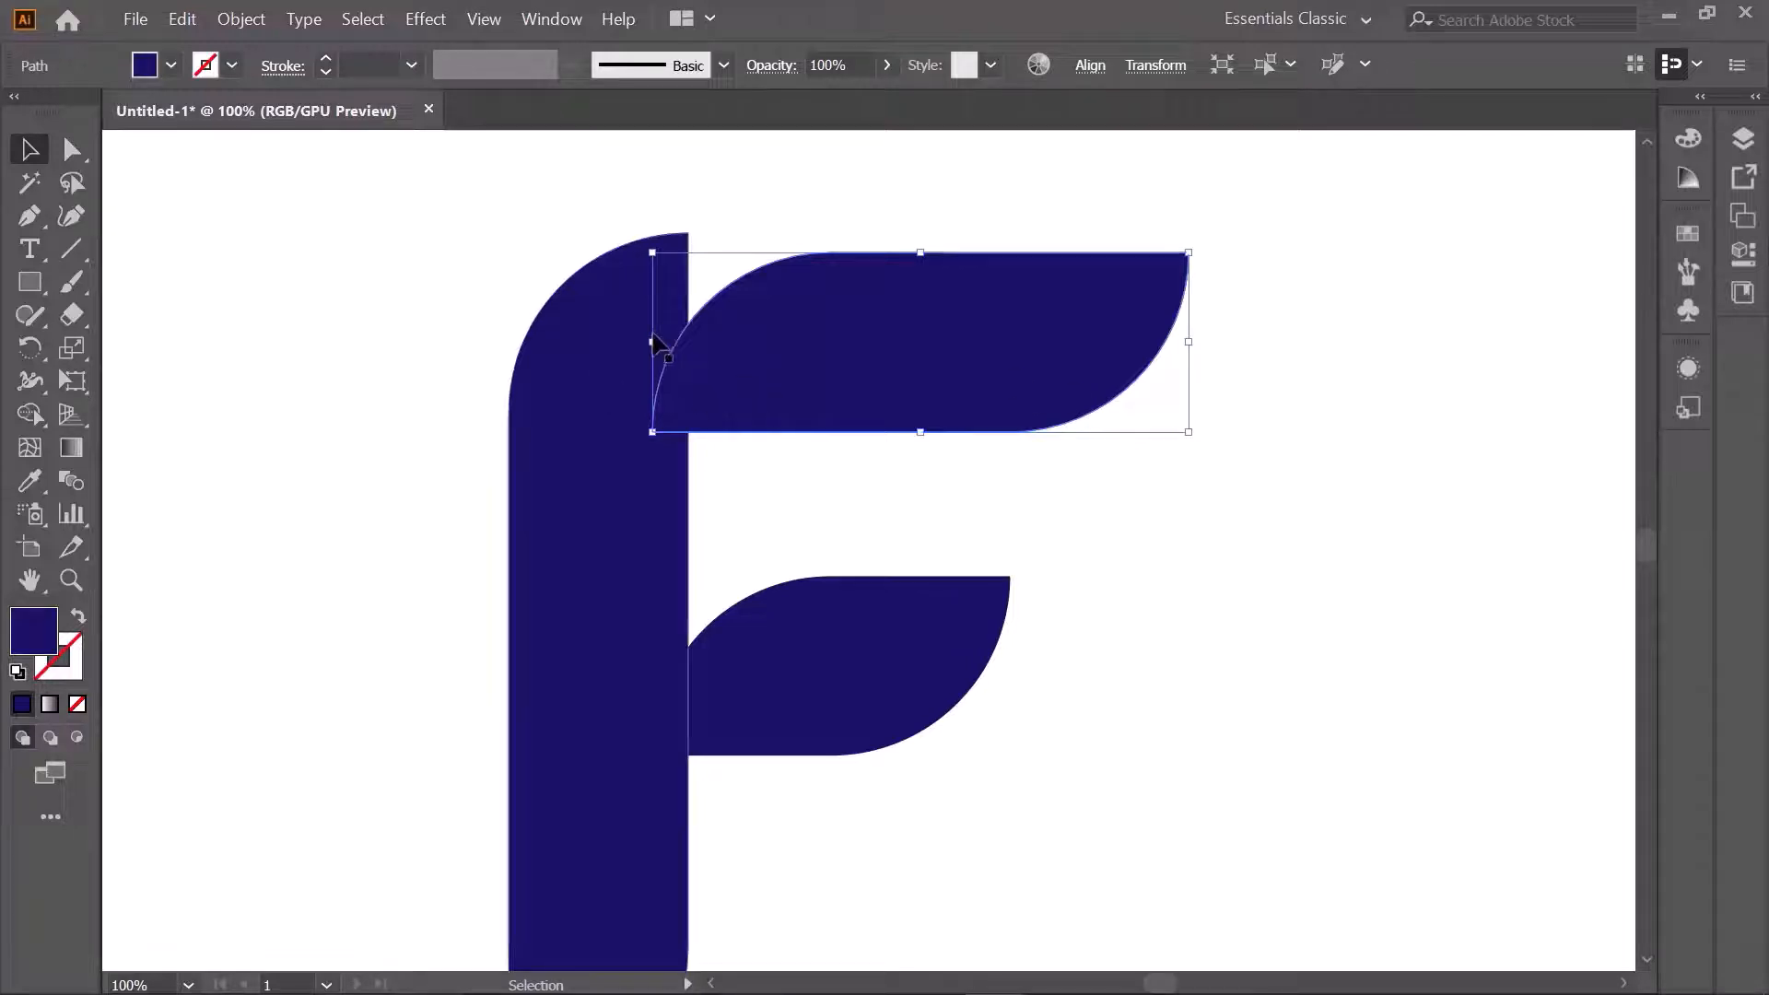
{"action": "left_click_drag", "start_coordinate": [653, 343], "coordinate": [654, 342]}
{"action": "left_click", "coordinate": [867, 225]}
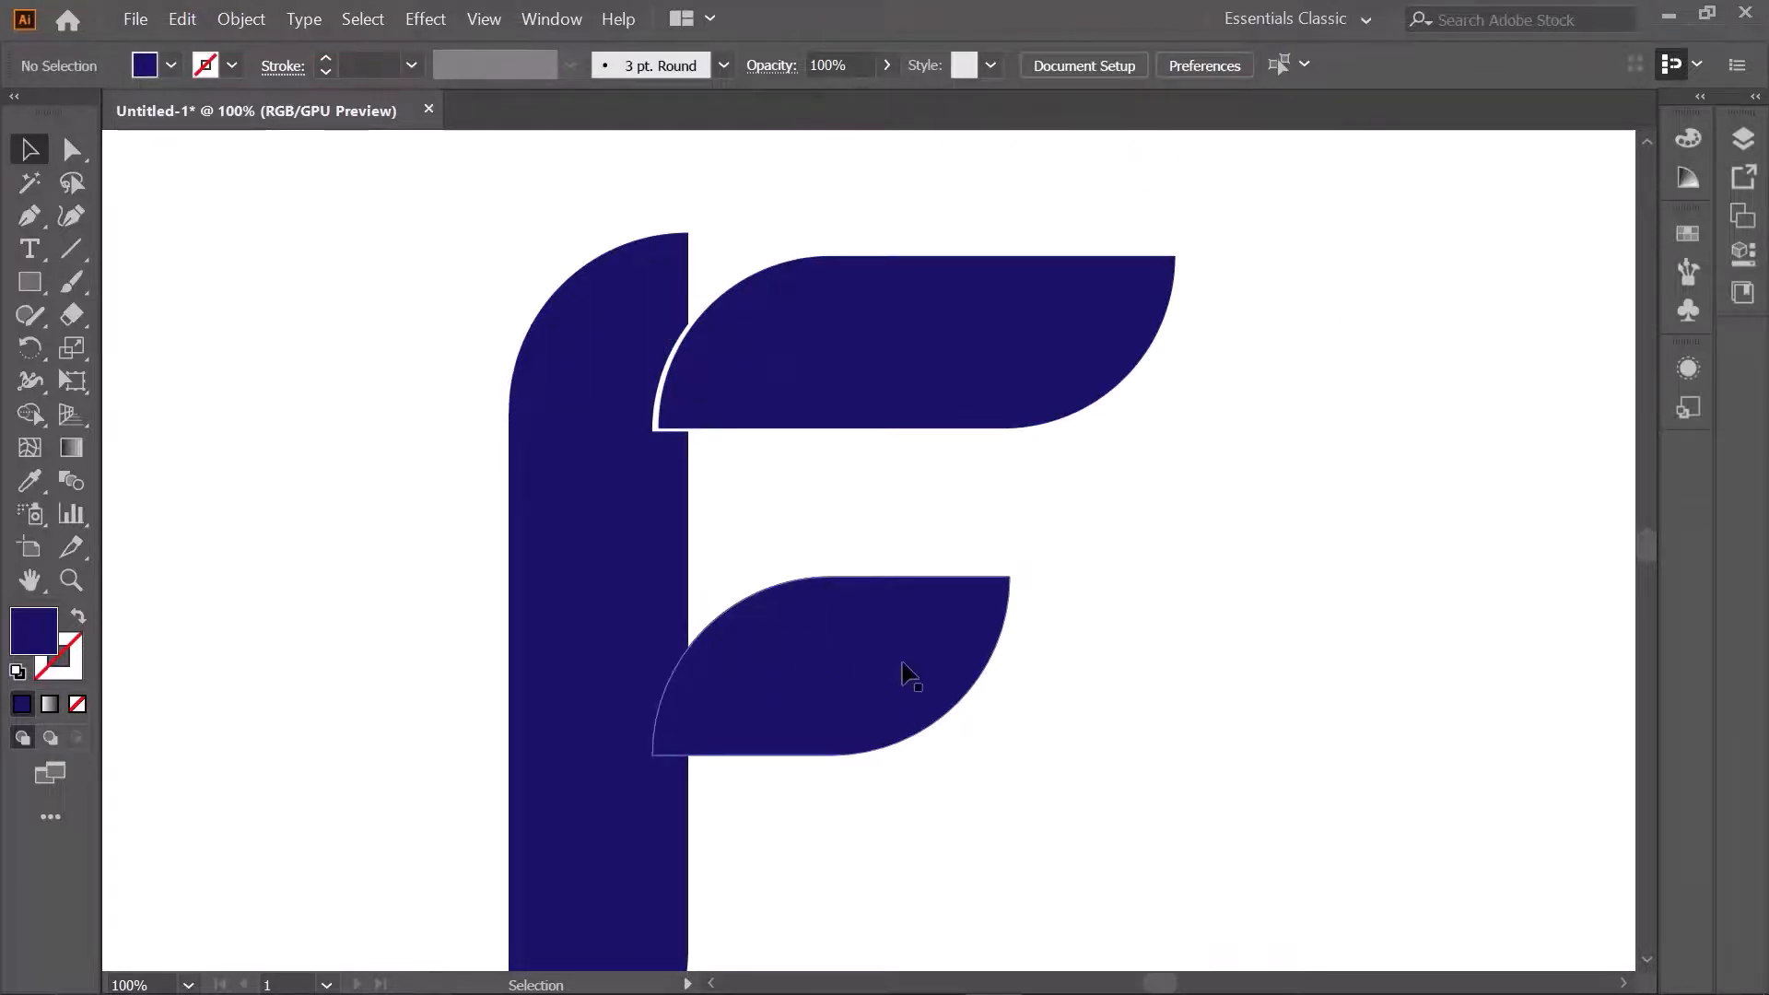
Step: Copy the middle bar, and use Shape Builder to cut the original bar and its overlap out of the stem
{"action": "scroll", "coordinate": [911, 675], "scroll_direction": "down", "scroll_amount": 1}
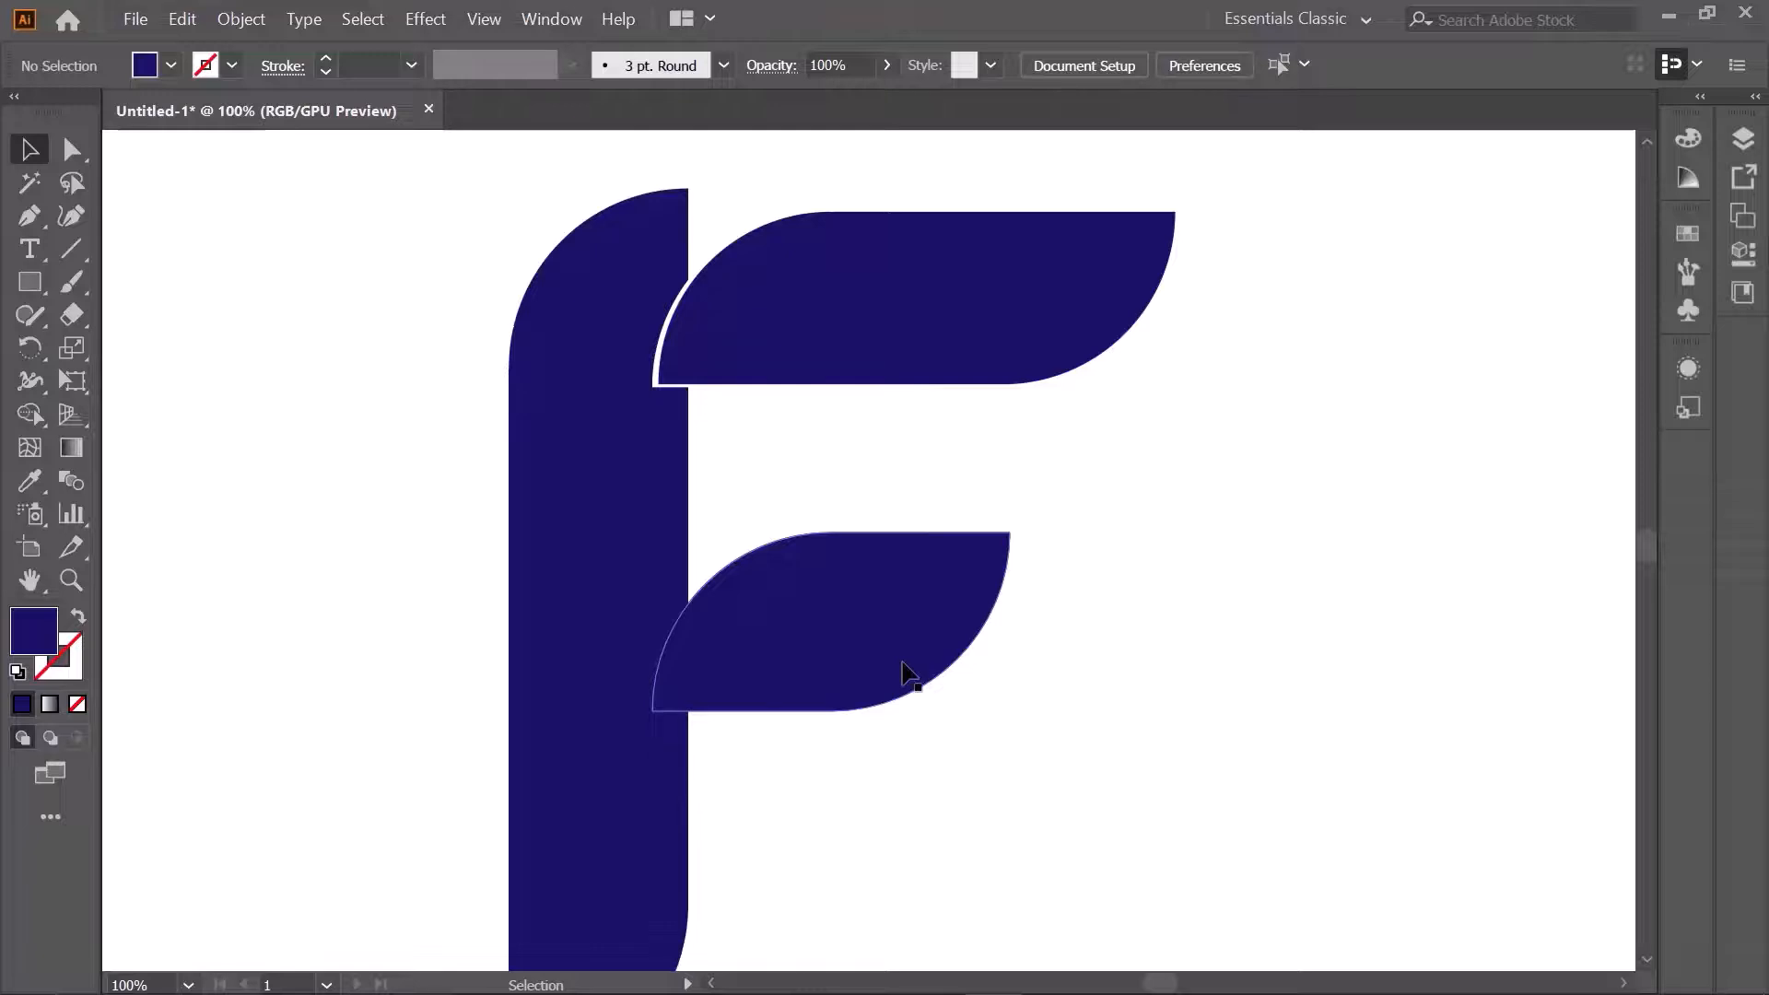
{"action": "left_click", "coordinate": [849, 619]}
{"action": "left_click_drag", "start_coordinate": [738, 758], "coordinate": [738, 758]}
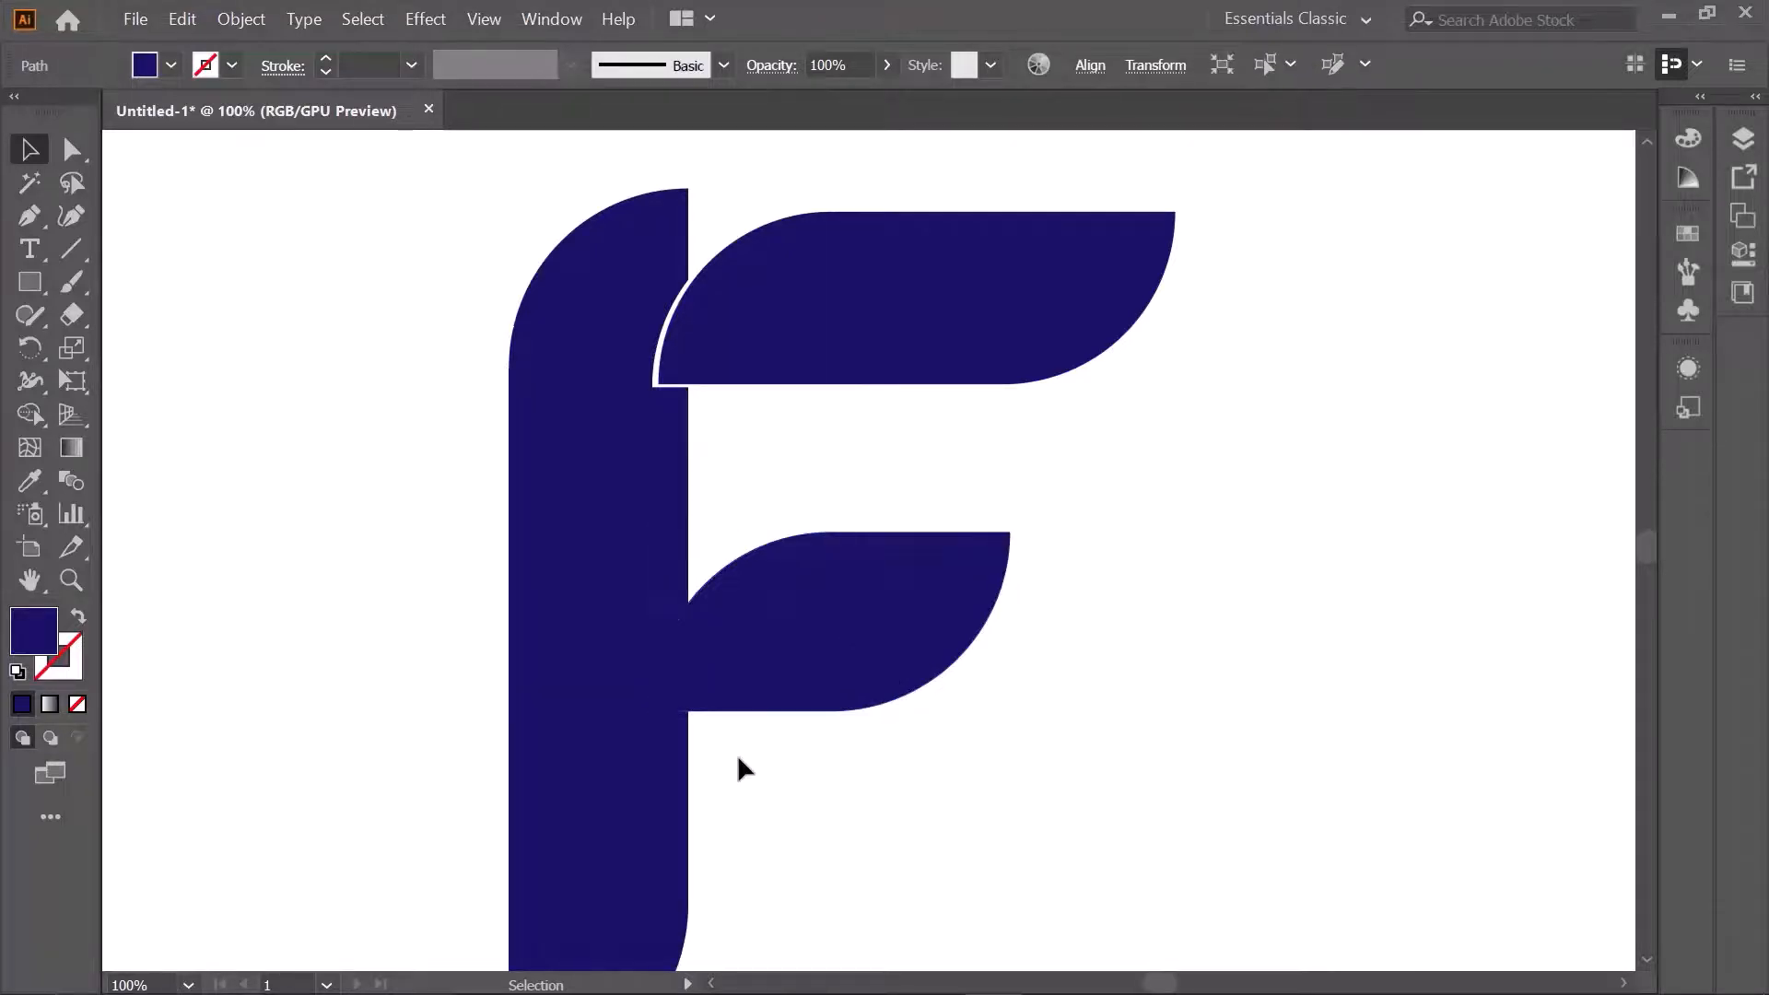
{"action": "left_click", "coordinate": [815, 665]}
{"action": "left_click_drag", "start_coordinate": [839, 798], "coordinate": [522, 665]}
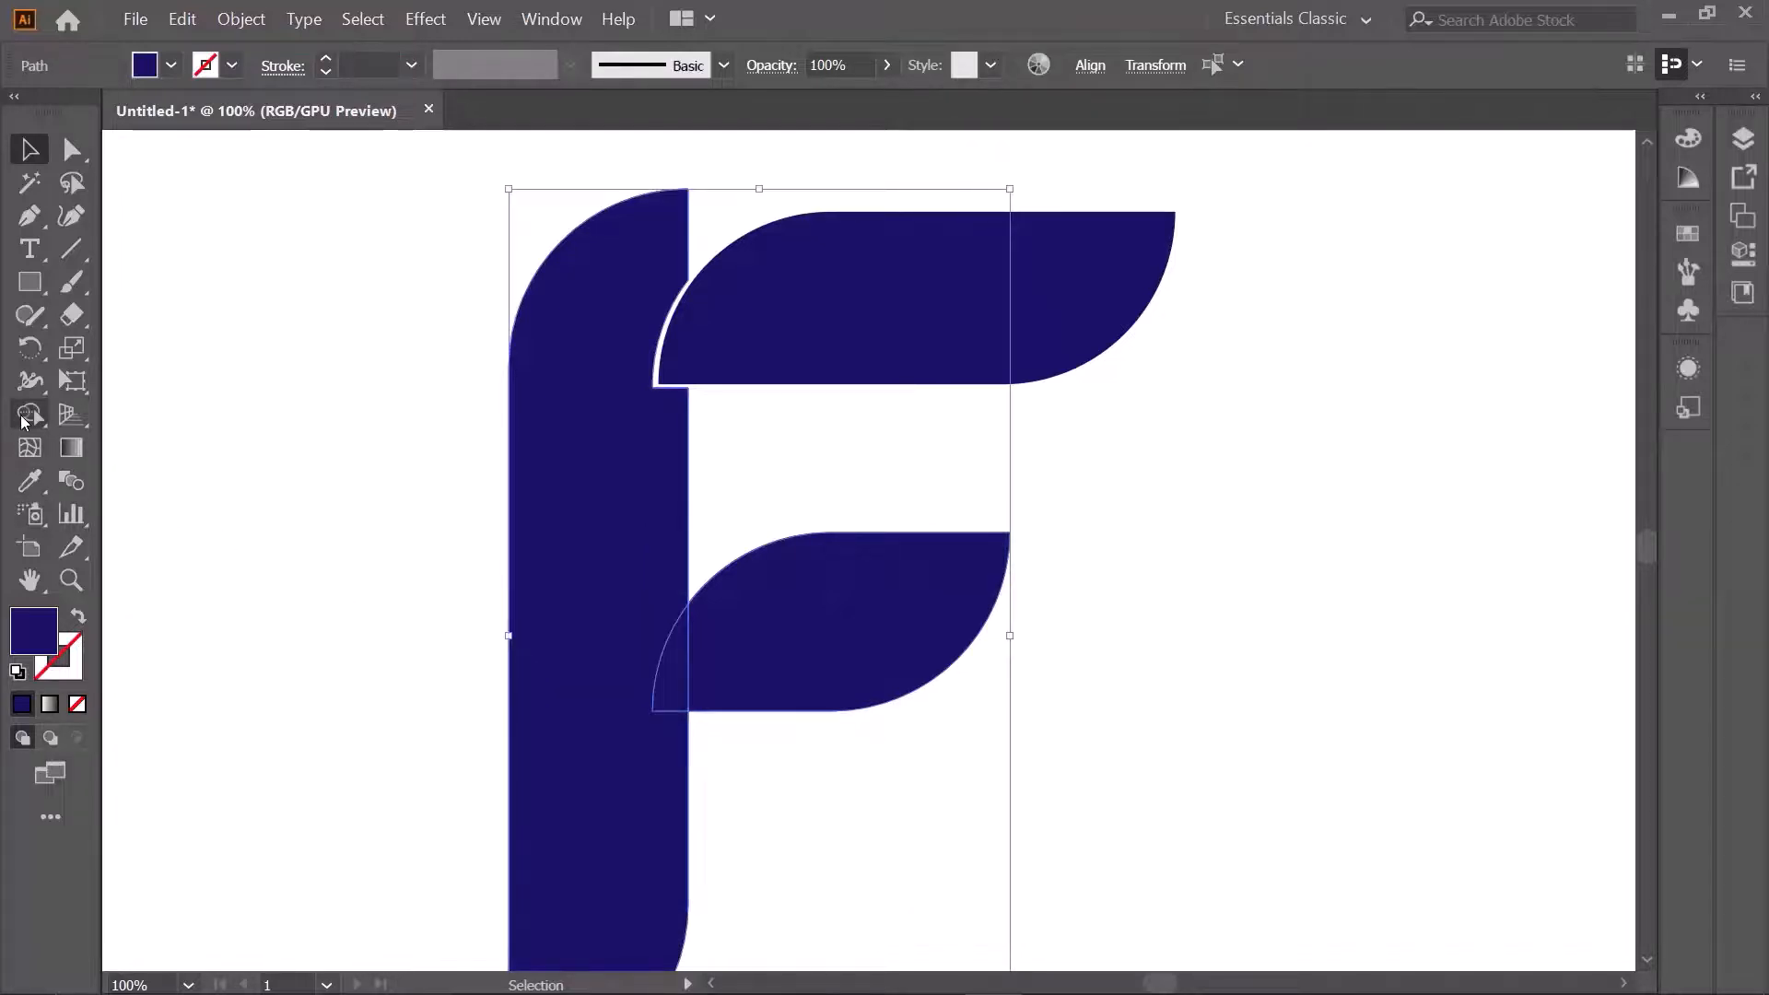
{"action": "left_click", "coordinate": [28, 417]}
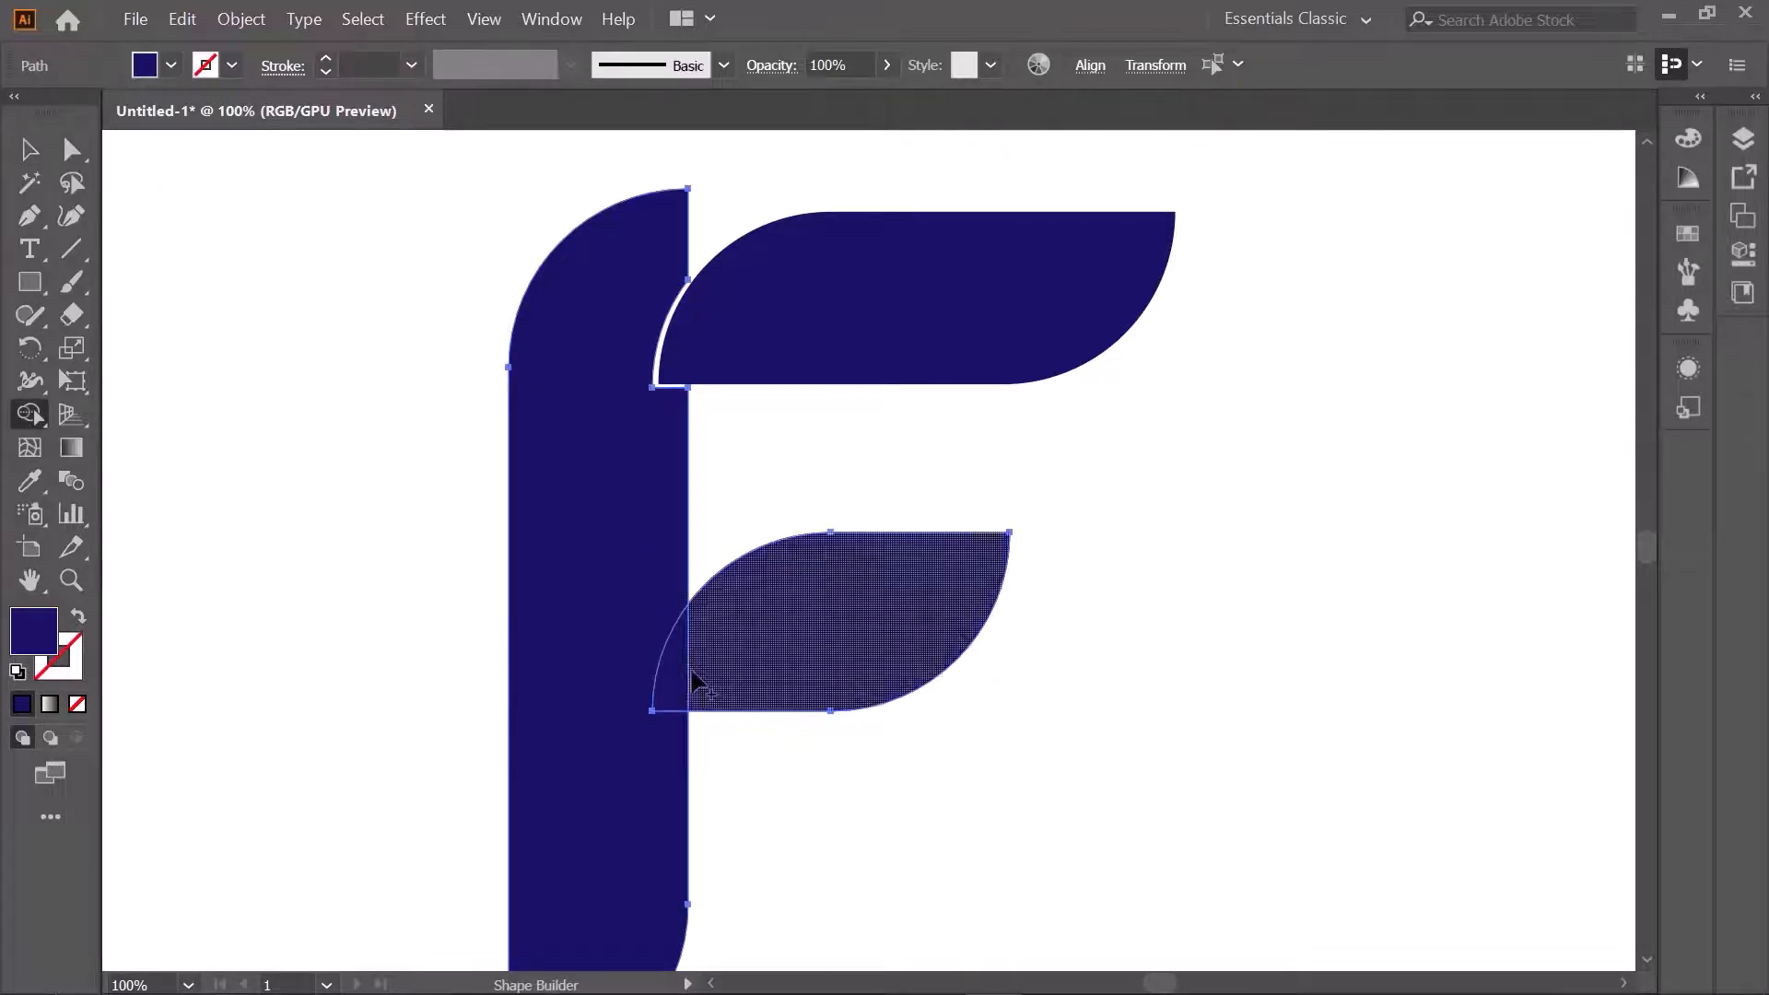
{"action": "left_click_drag", "start_coordinate": [673, 689], "coordinate": [888, 592], "text": "alt"}
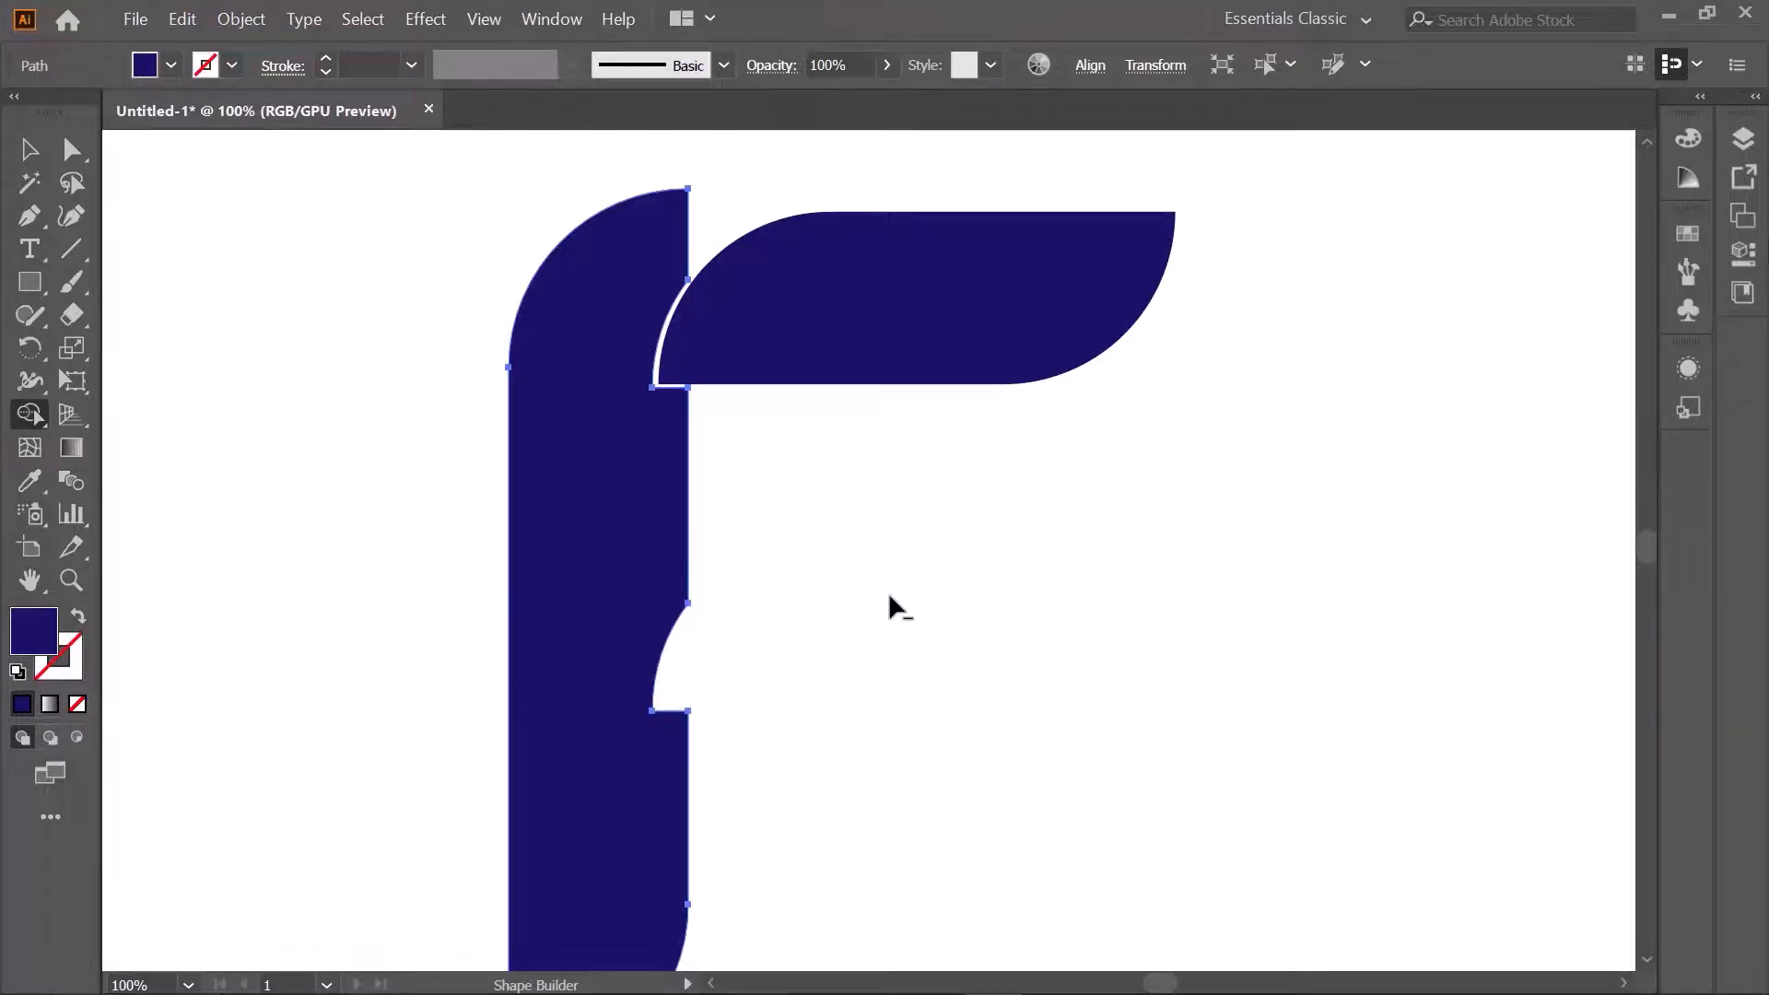
Step: Paste the middle bar back in place and scale it down slightly from its centre, leaving a thin gap around its tip in the stem
{"action": "key", "text": "ctrl+z"}
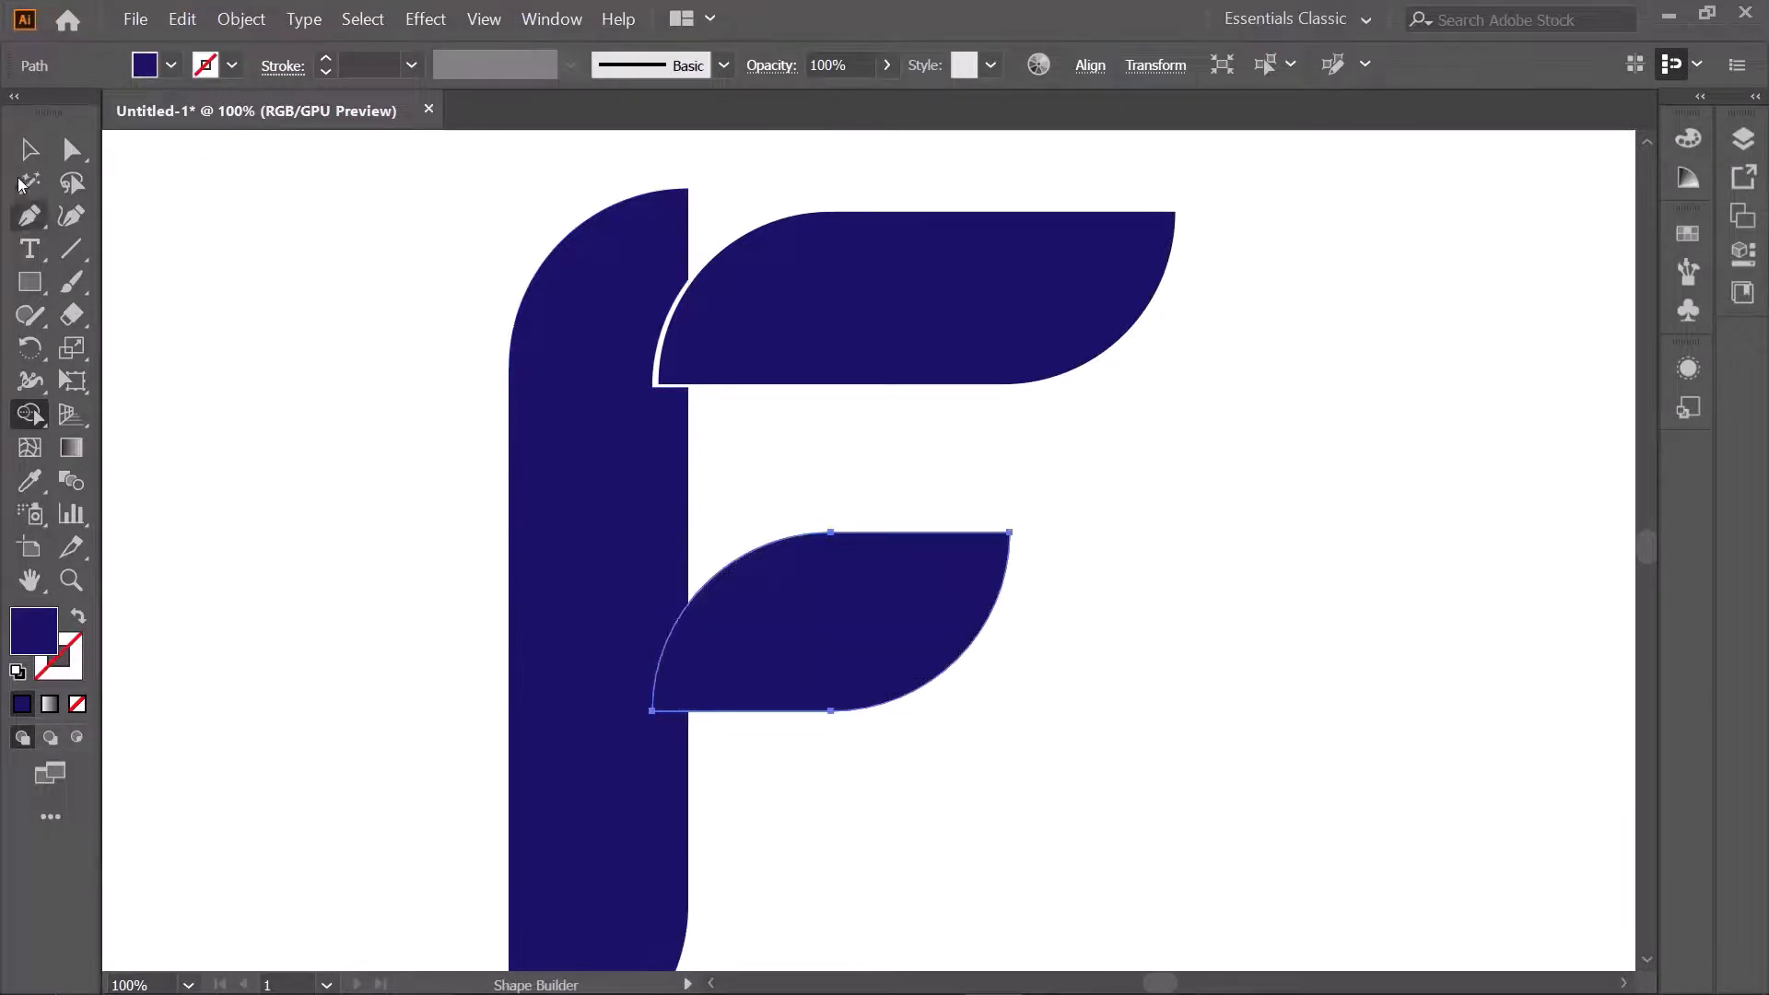
{"action": "left_click", "coordinate": [29, 148]}
{"action": "left_click_drag", "start_coordinate": [657, 627], "coordinate": [659, 626]}
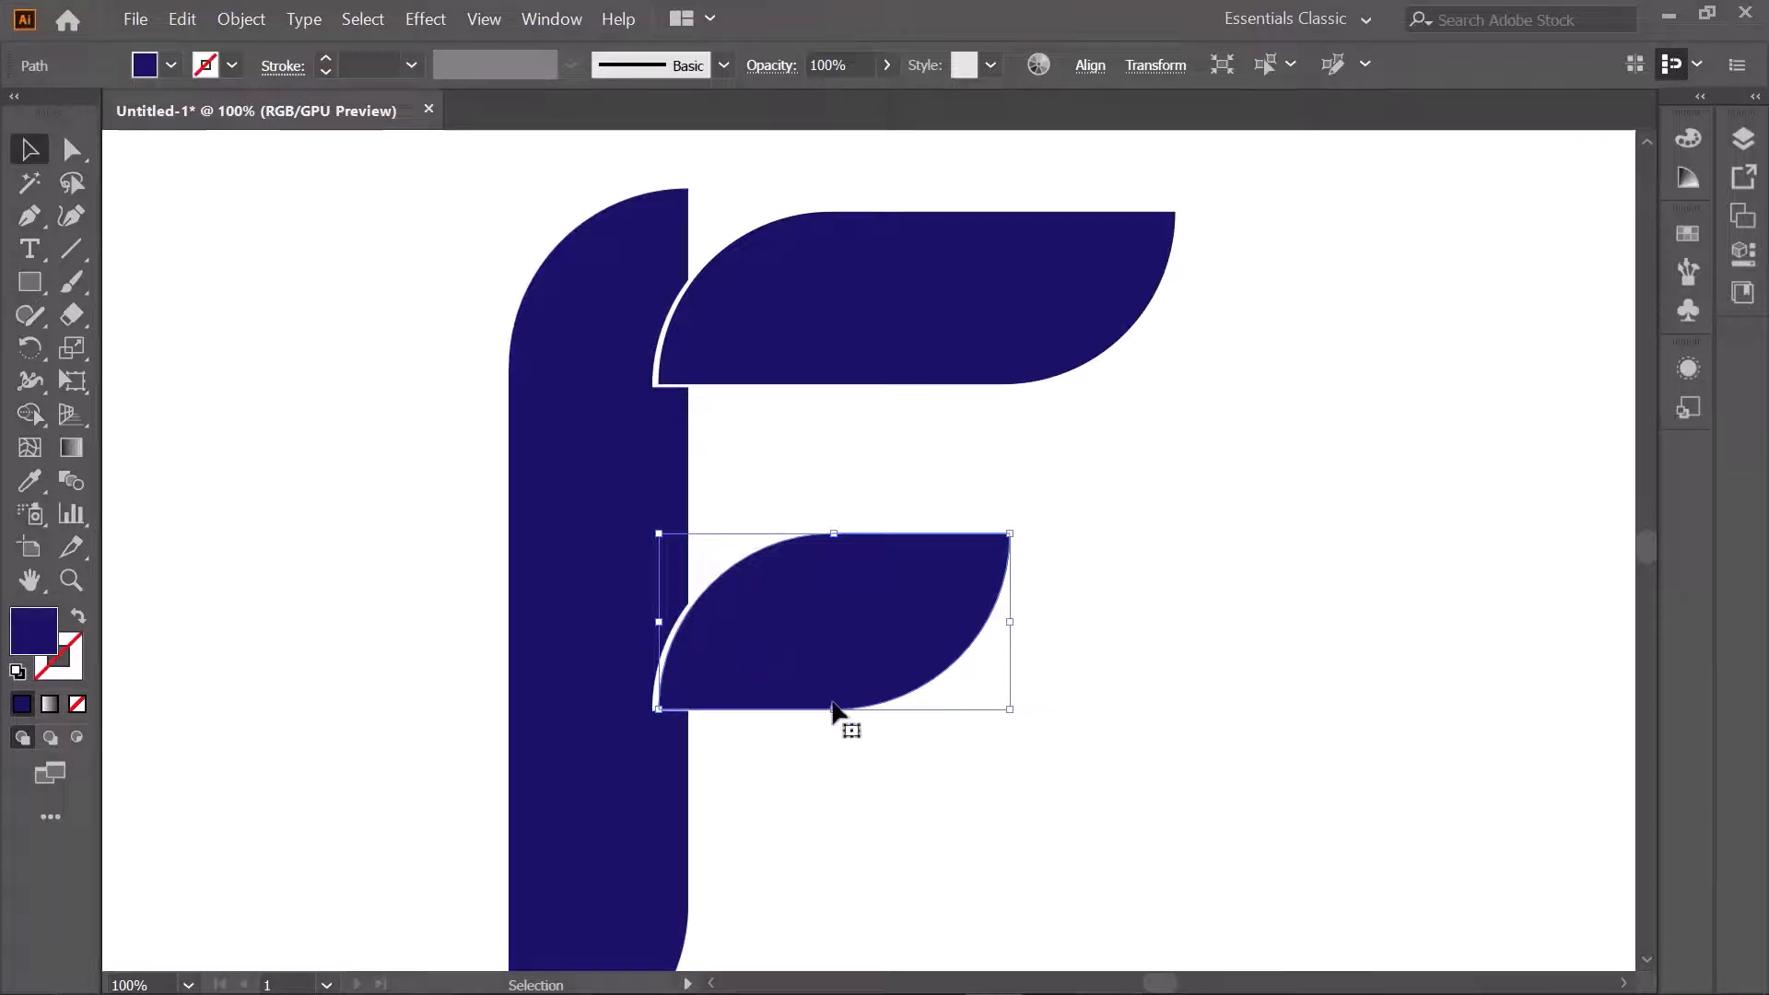
{"action": "left_click_drag", "start_coordinate": [834, 710], "coordinate": [814, 677]}
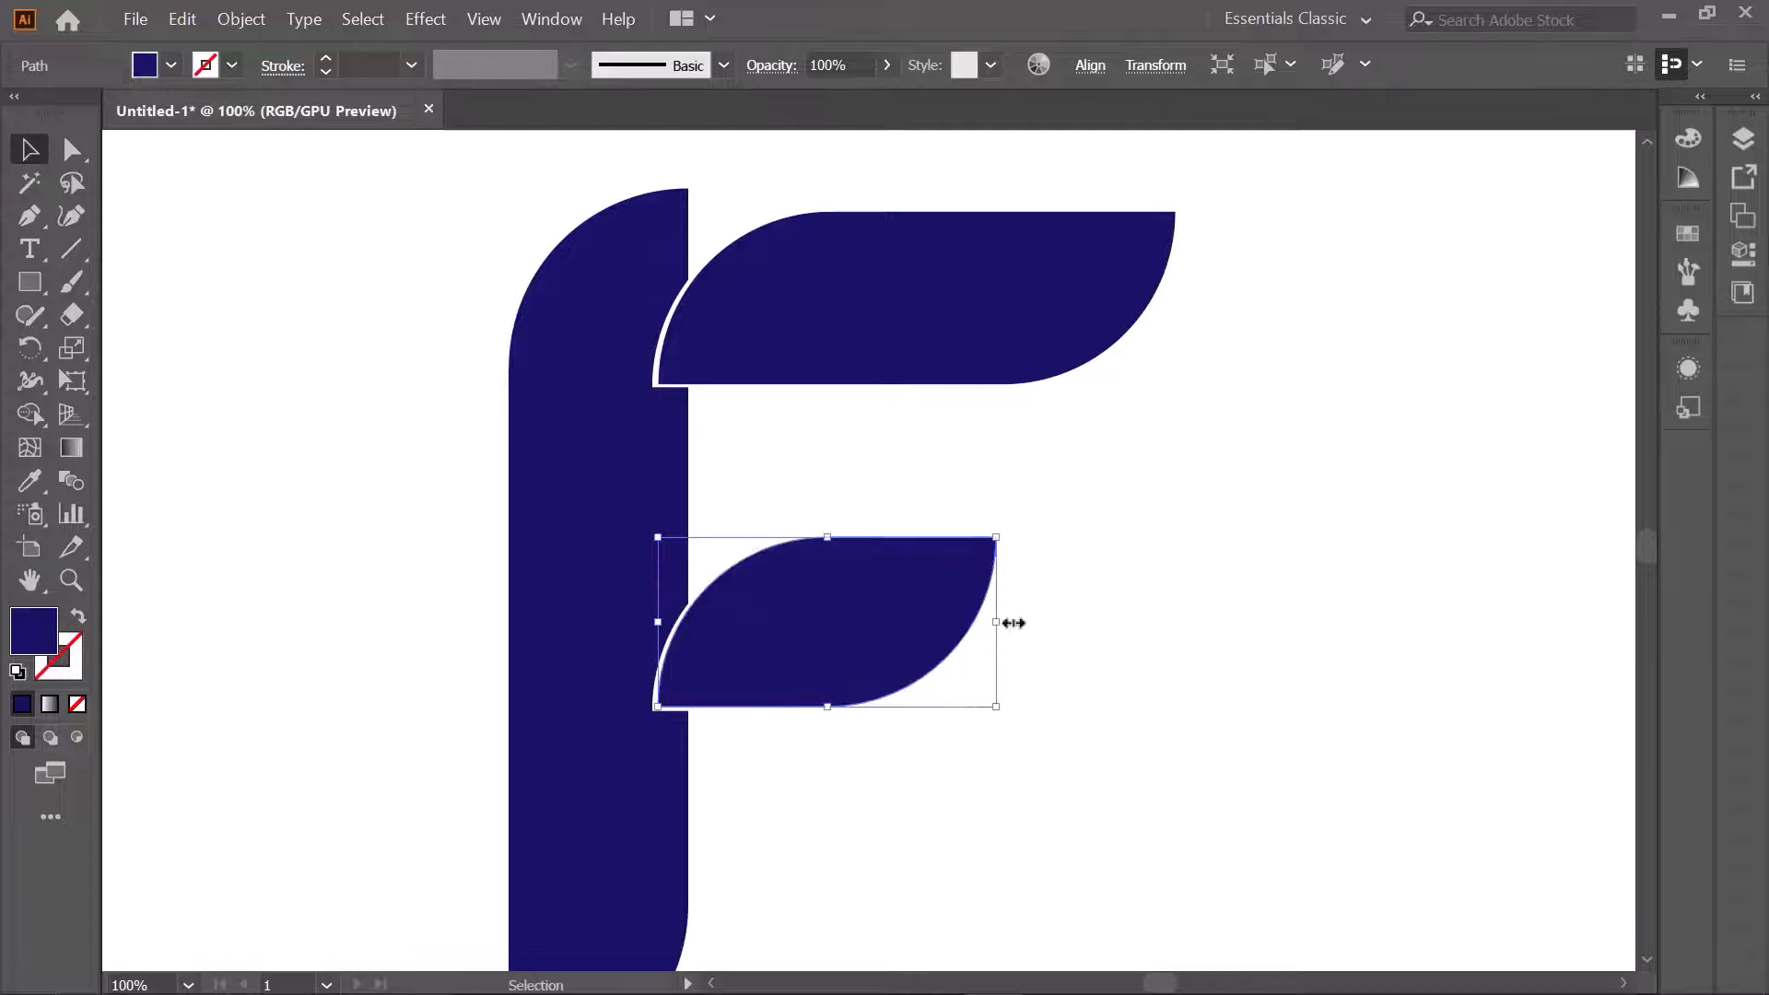
{"action": "left_click", "coordinate": [1160, 649]}
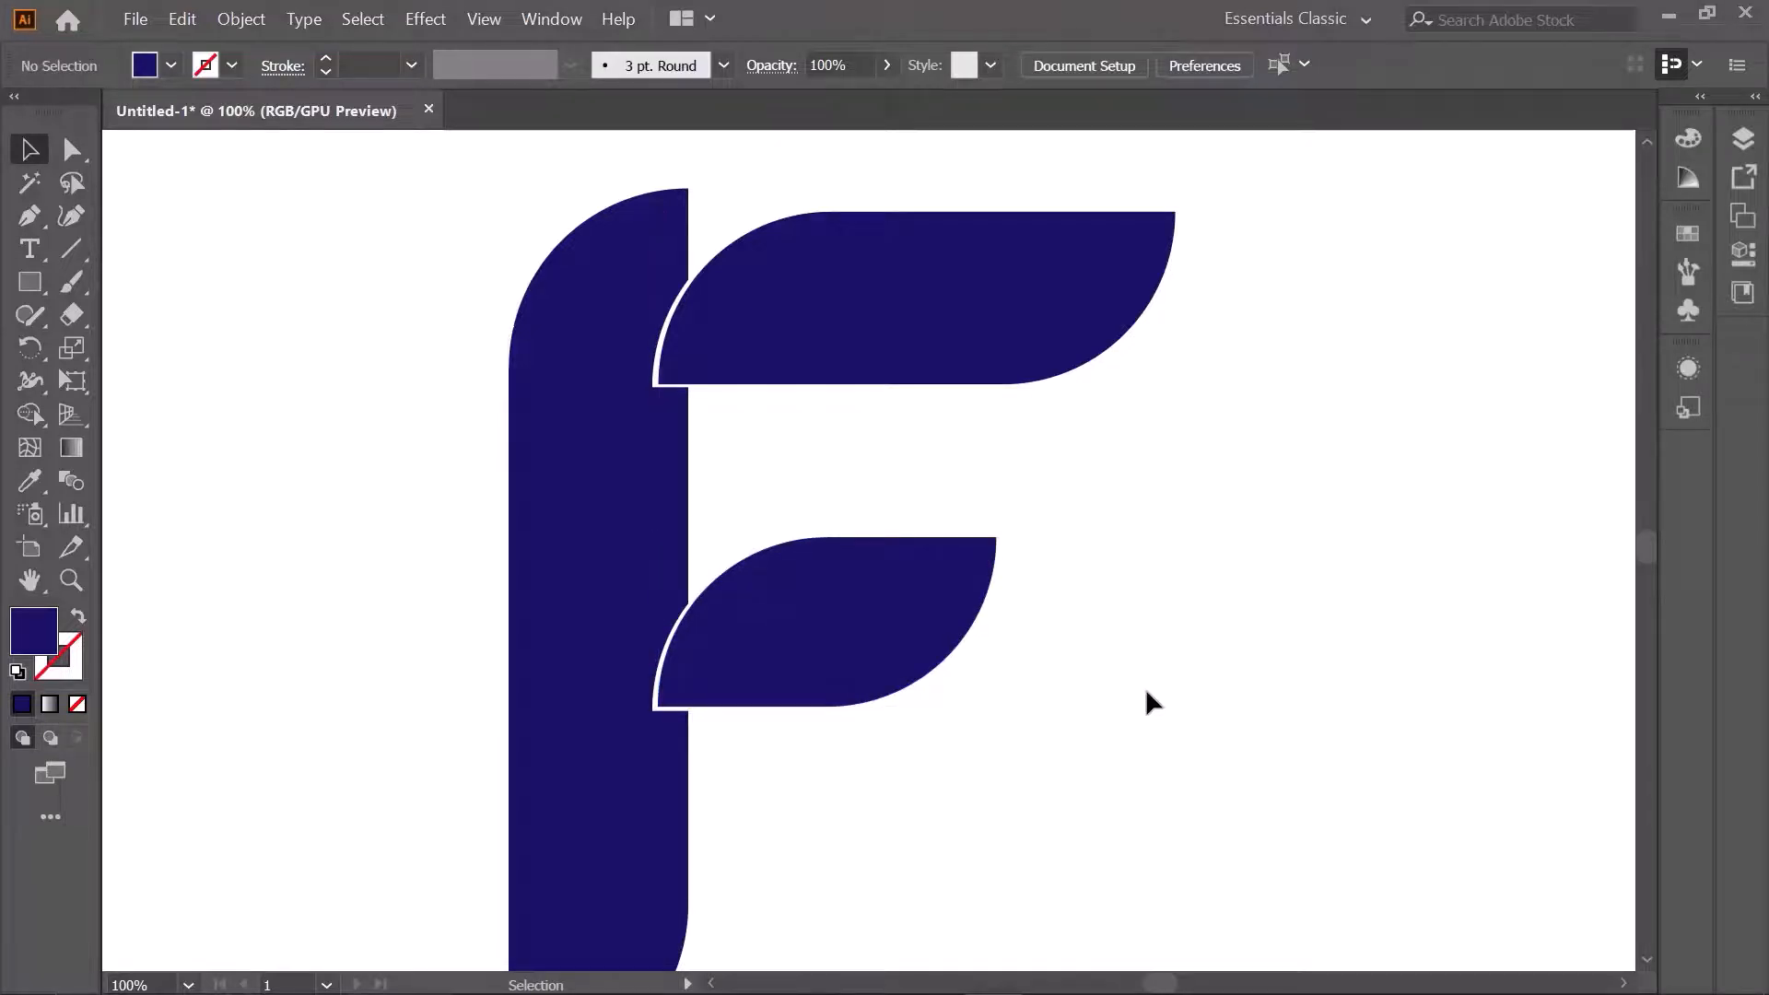
Step: Fill all three parts of the F with a linear gradient and set its starting colour stop to magenta
{"action": "scroll", "coordinate": [1147, 692], "scroll_direction": "down", "scroll_amount": 2}
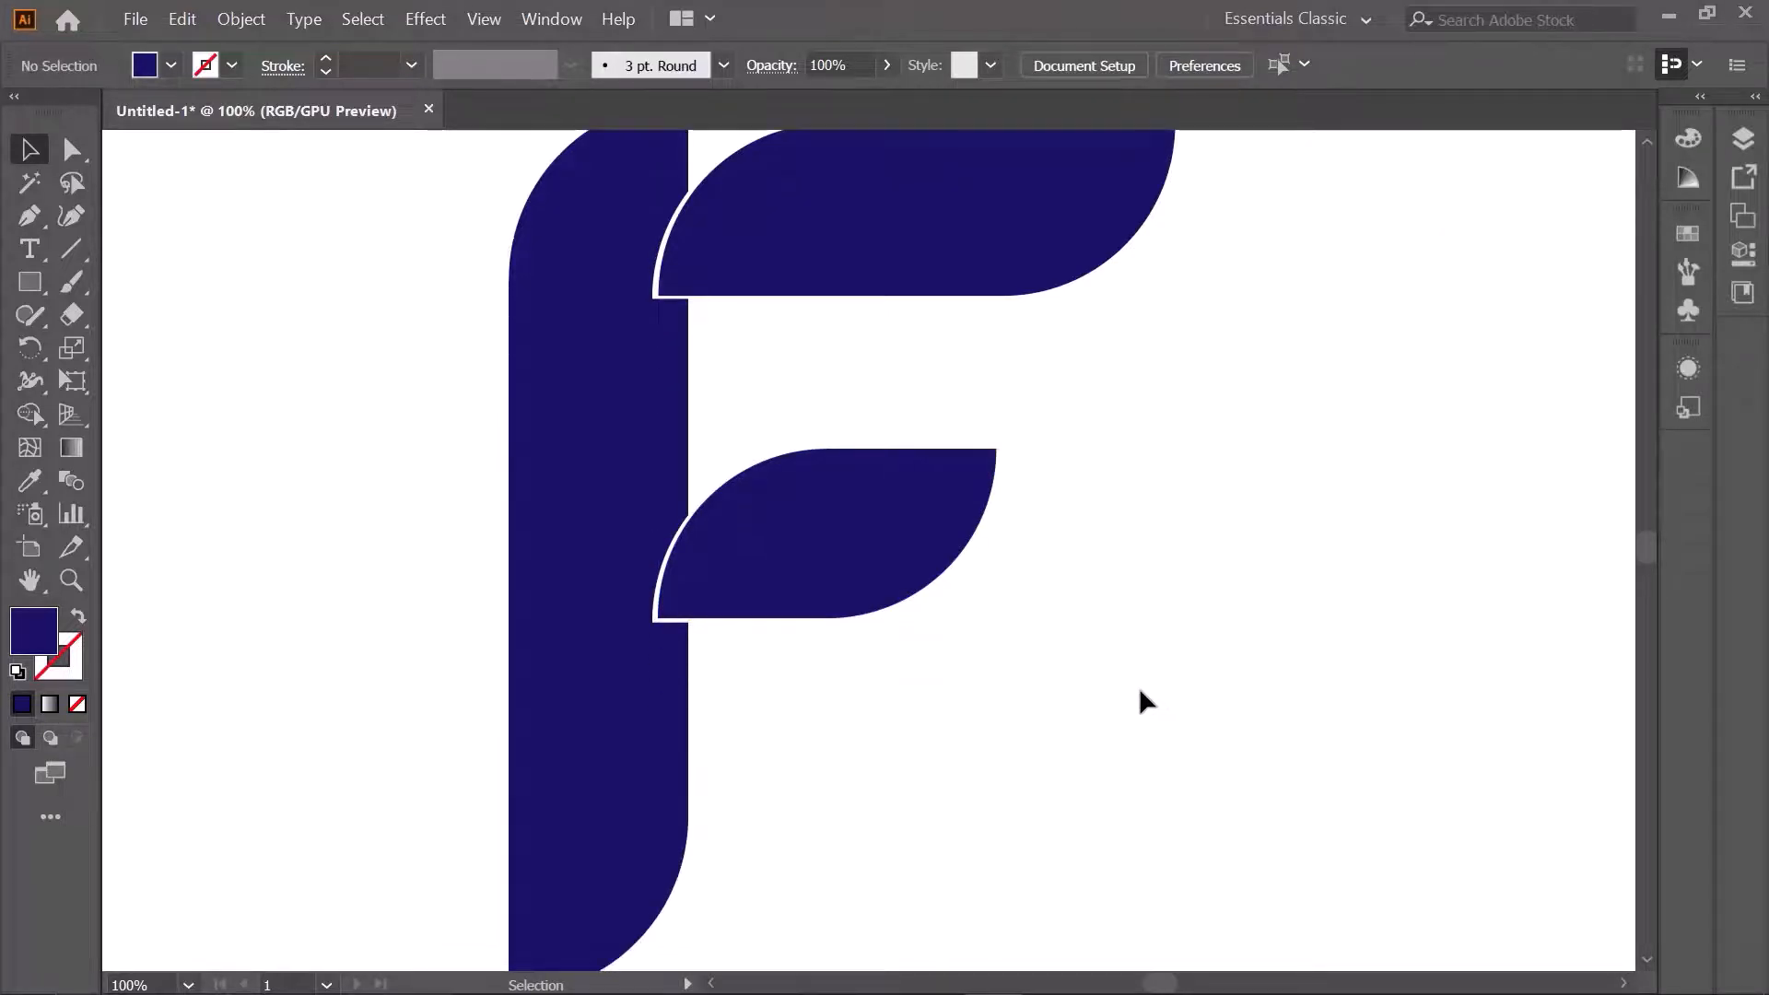
{"action": "key", "text": "ctrl+minus"}
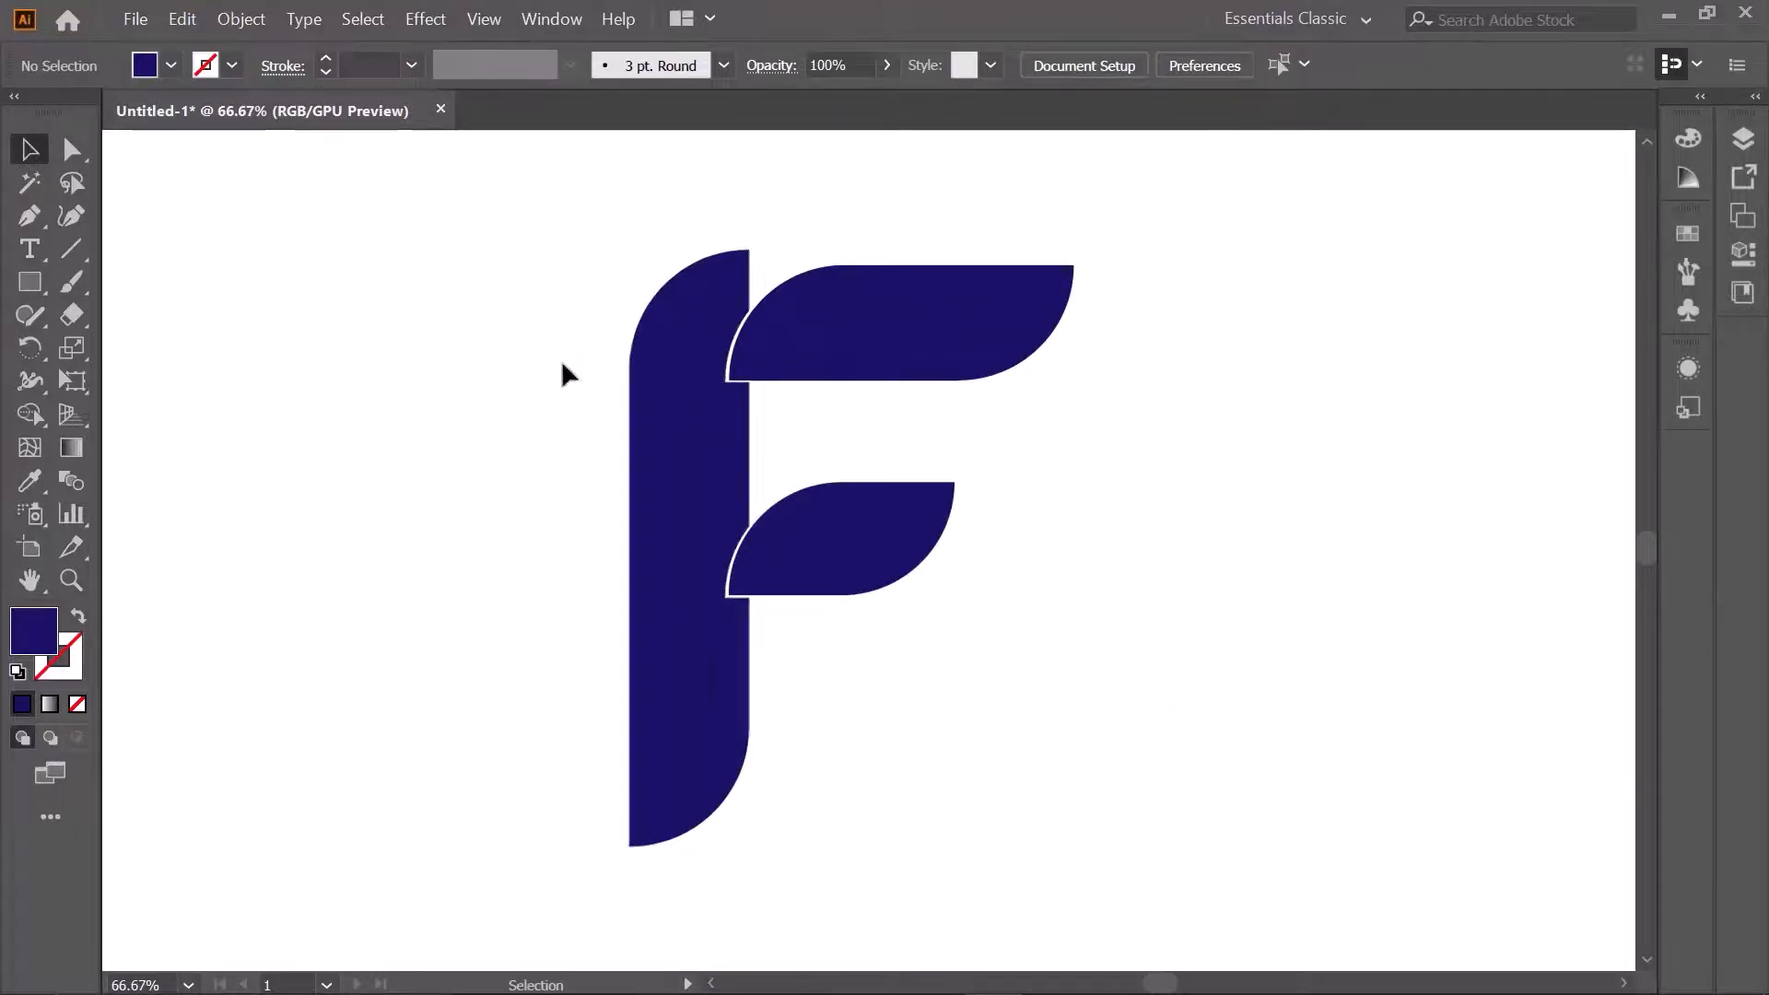
{"action": "left_click_drag", "start_coordinate": [518, 221], "coordinate": [1135, 922]}
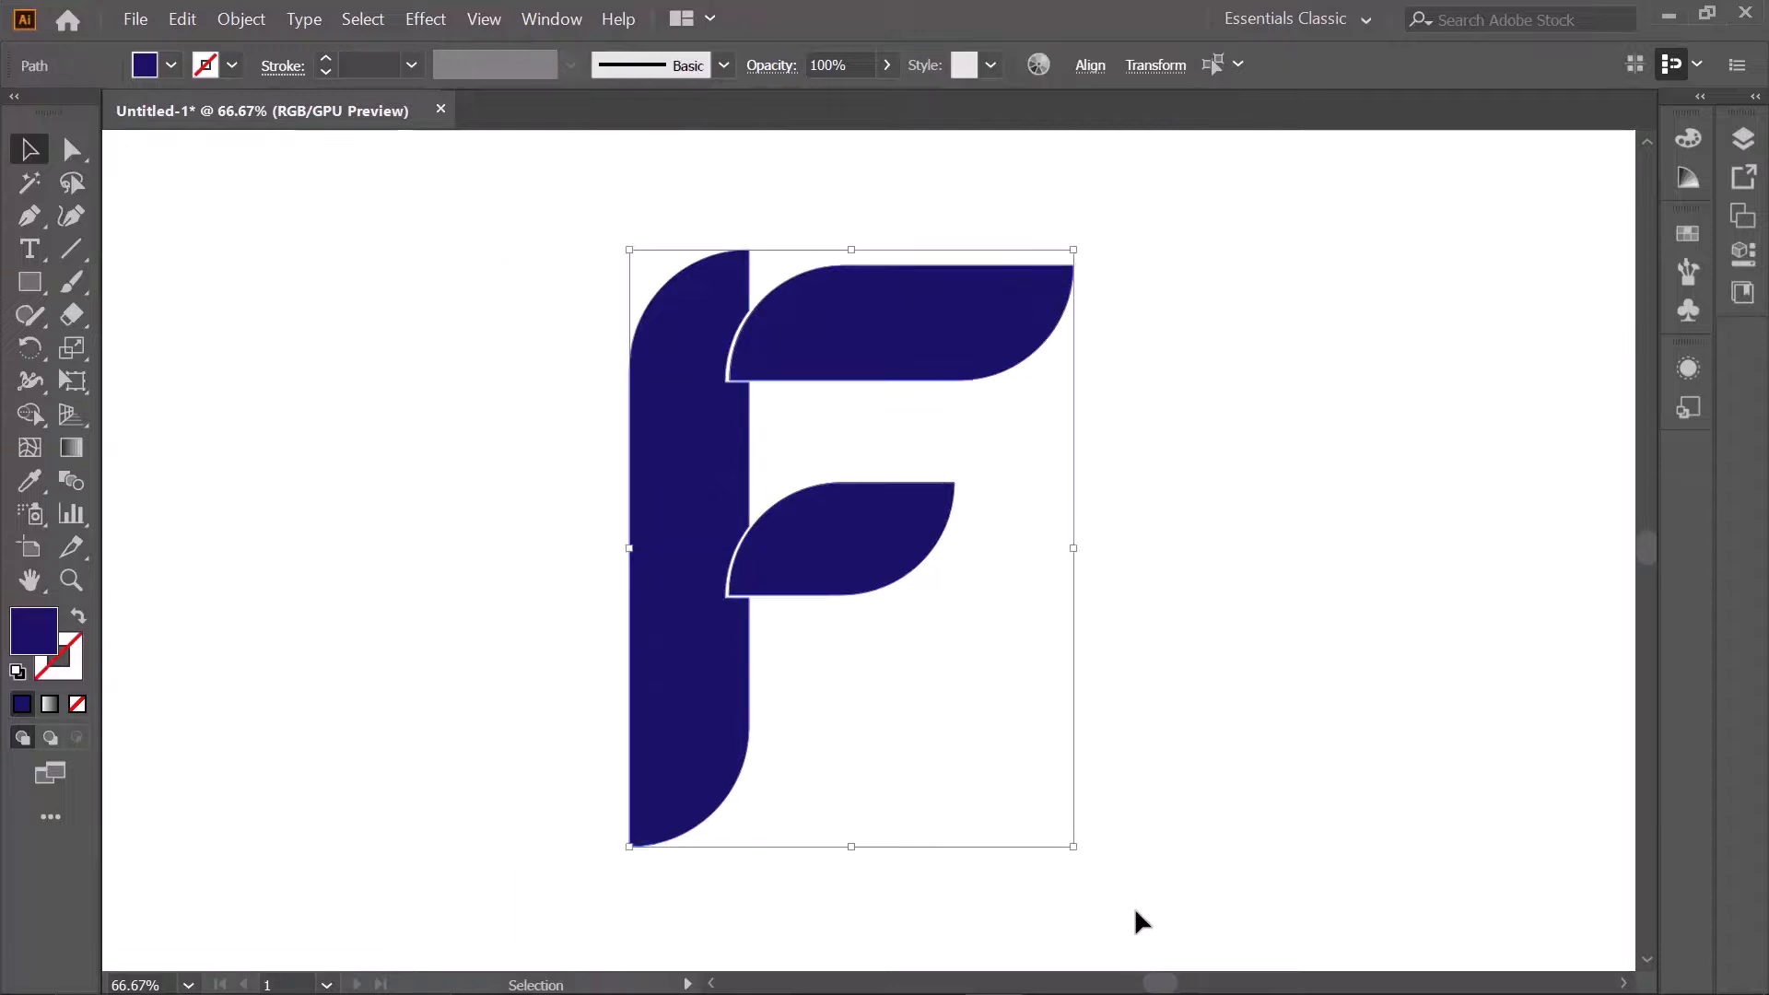
{"action": "left_click", "coordinate": [49, 704]}
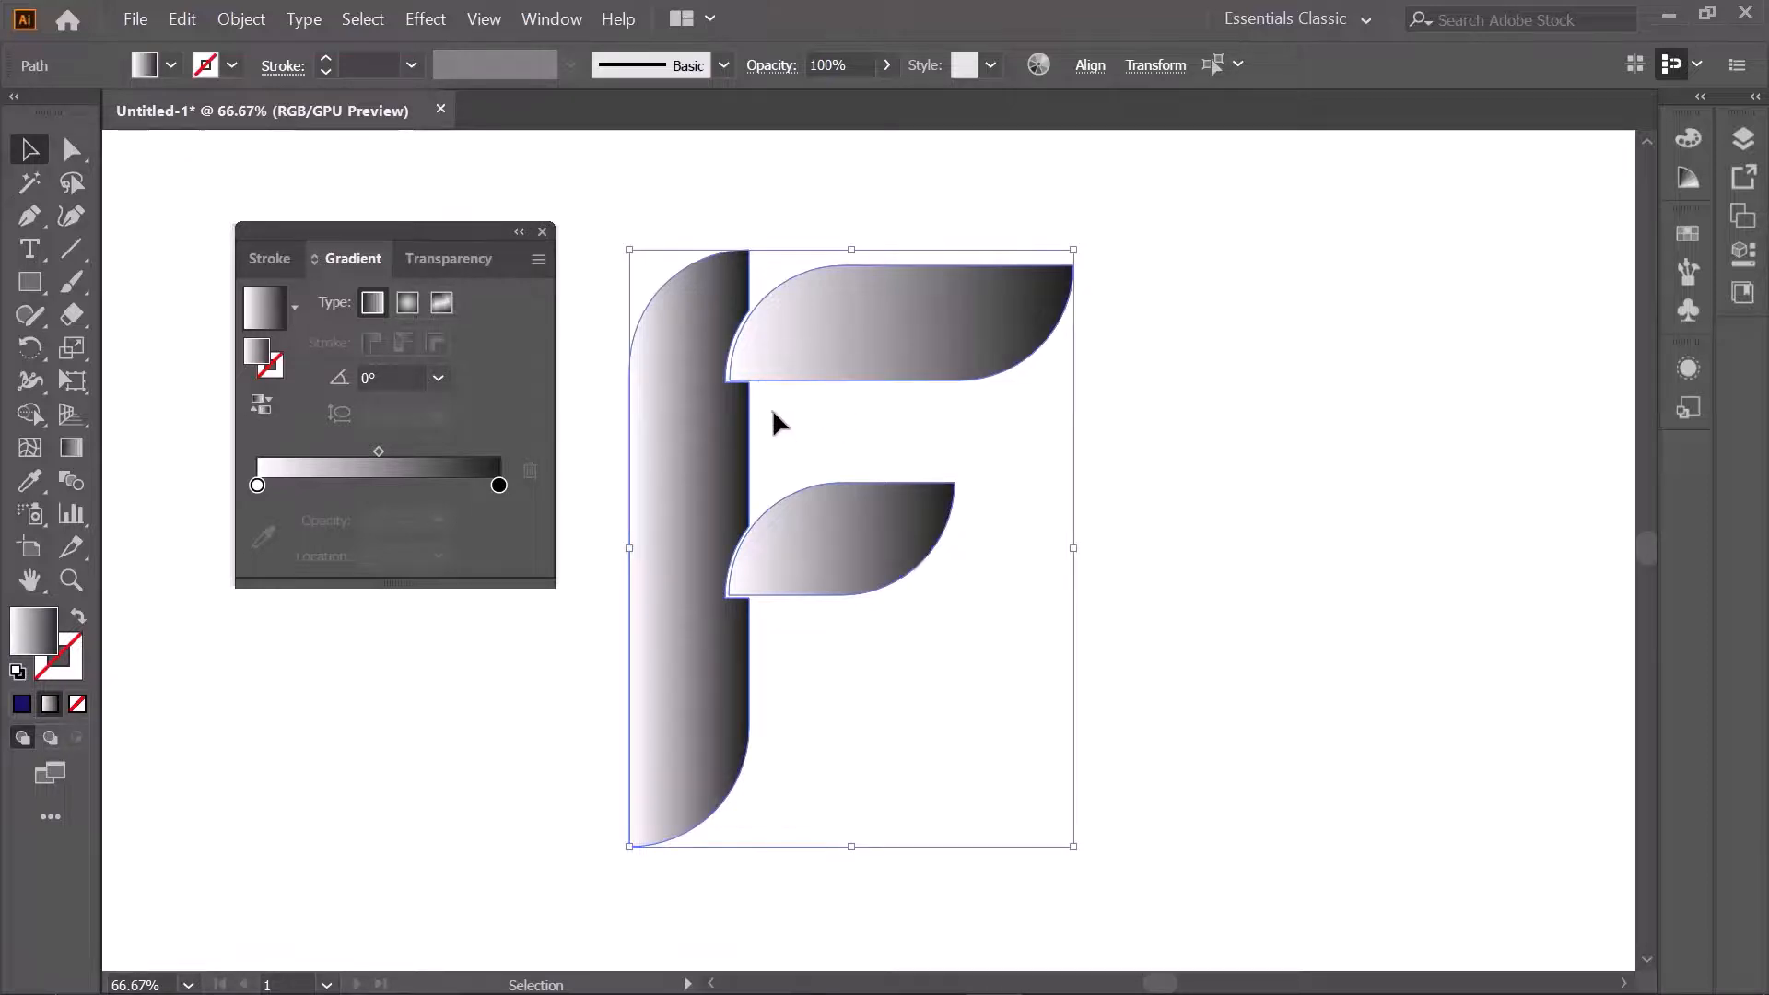
{"action": "left_click", "coordinate": [258, 485]}
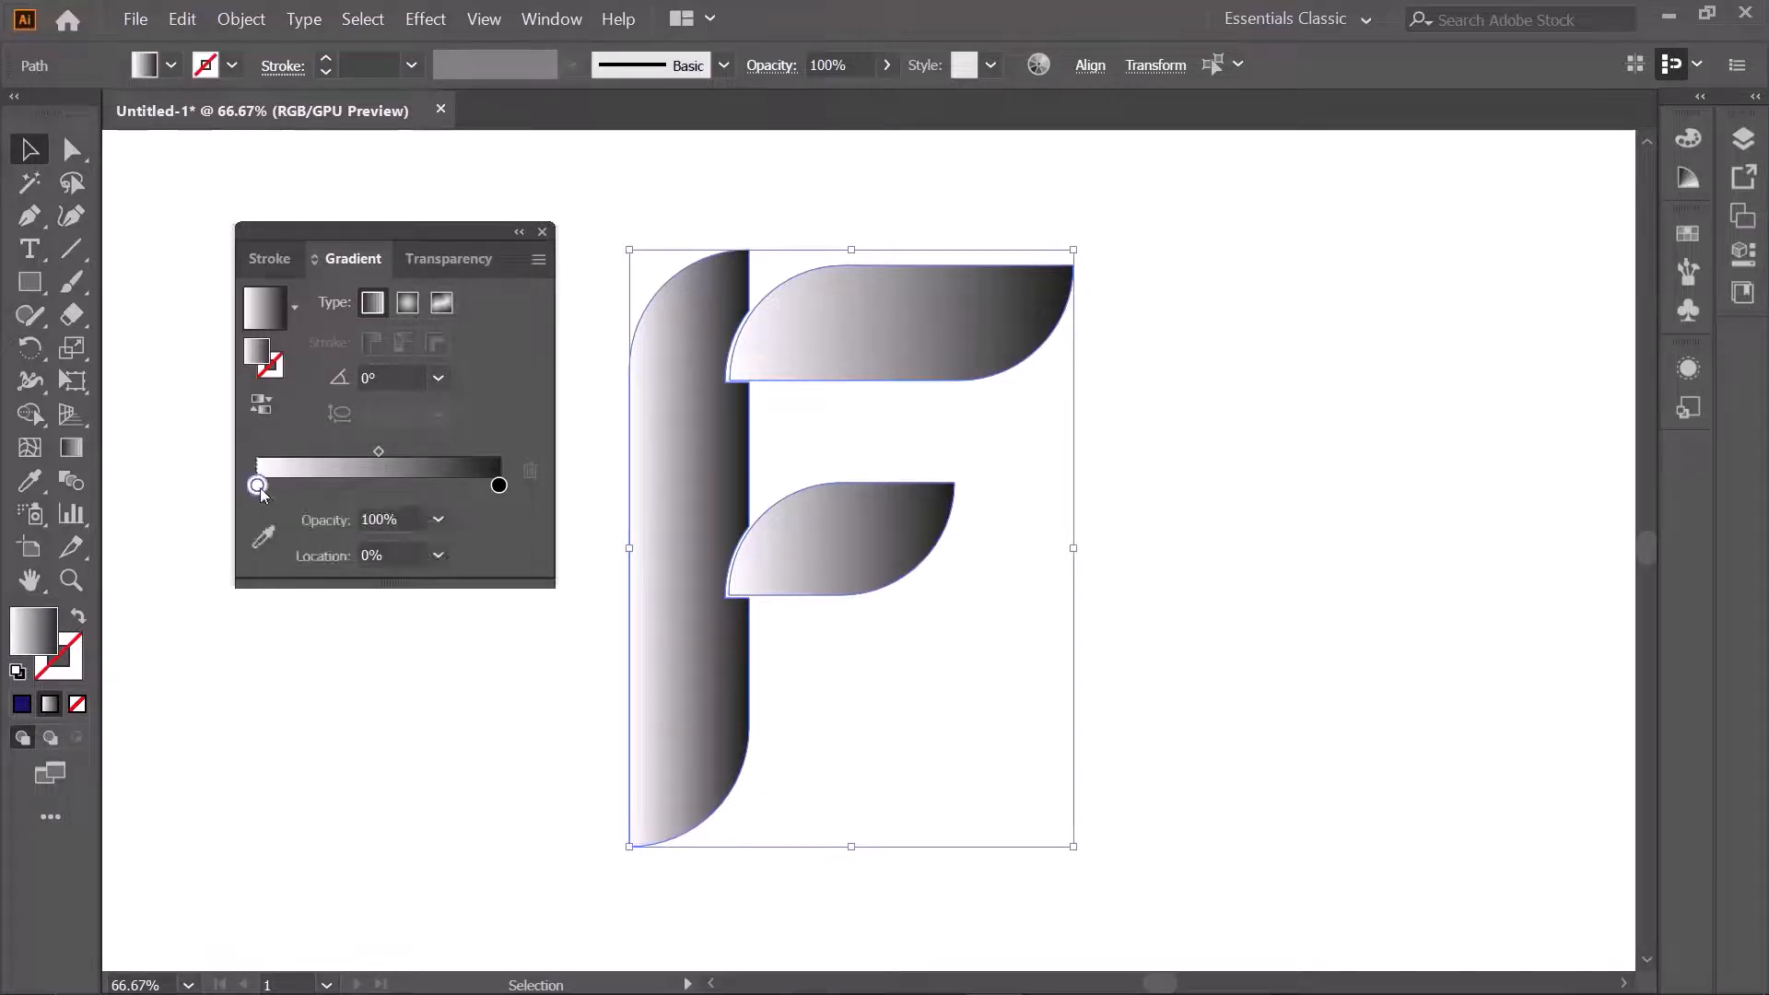
{"action": "double_click", "coordinate": [258, 485]}
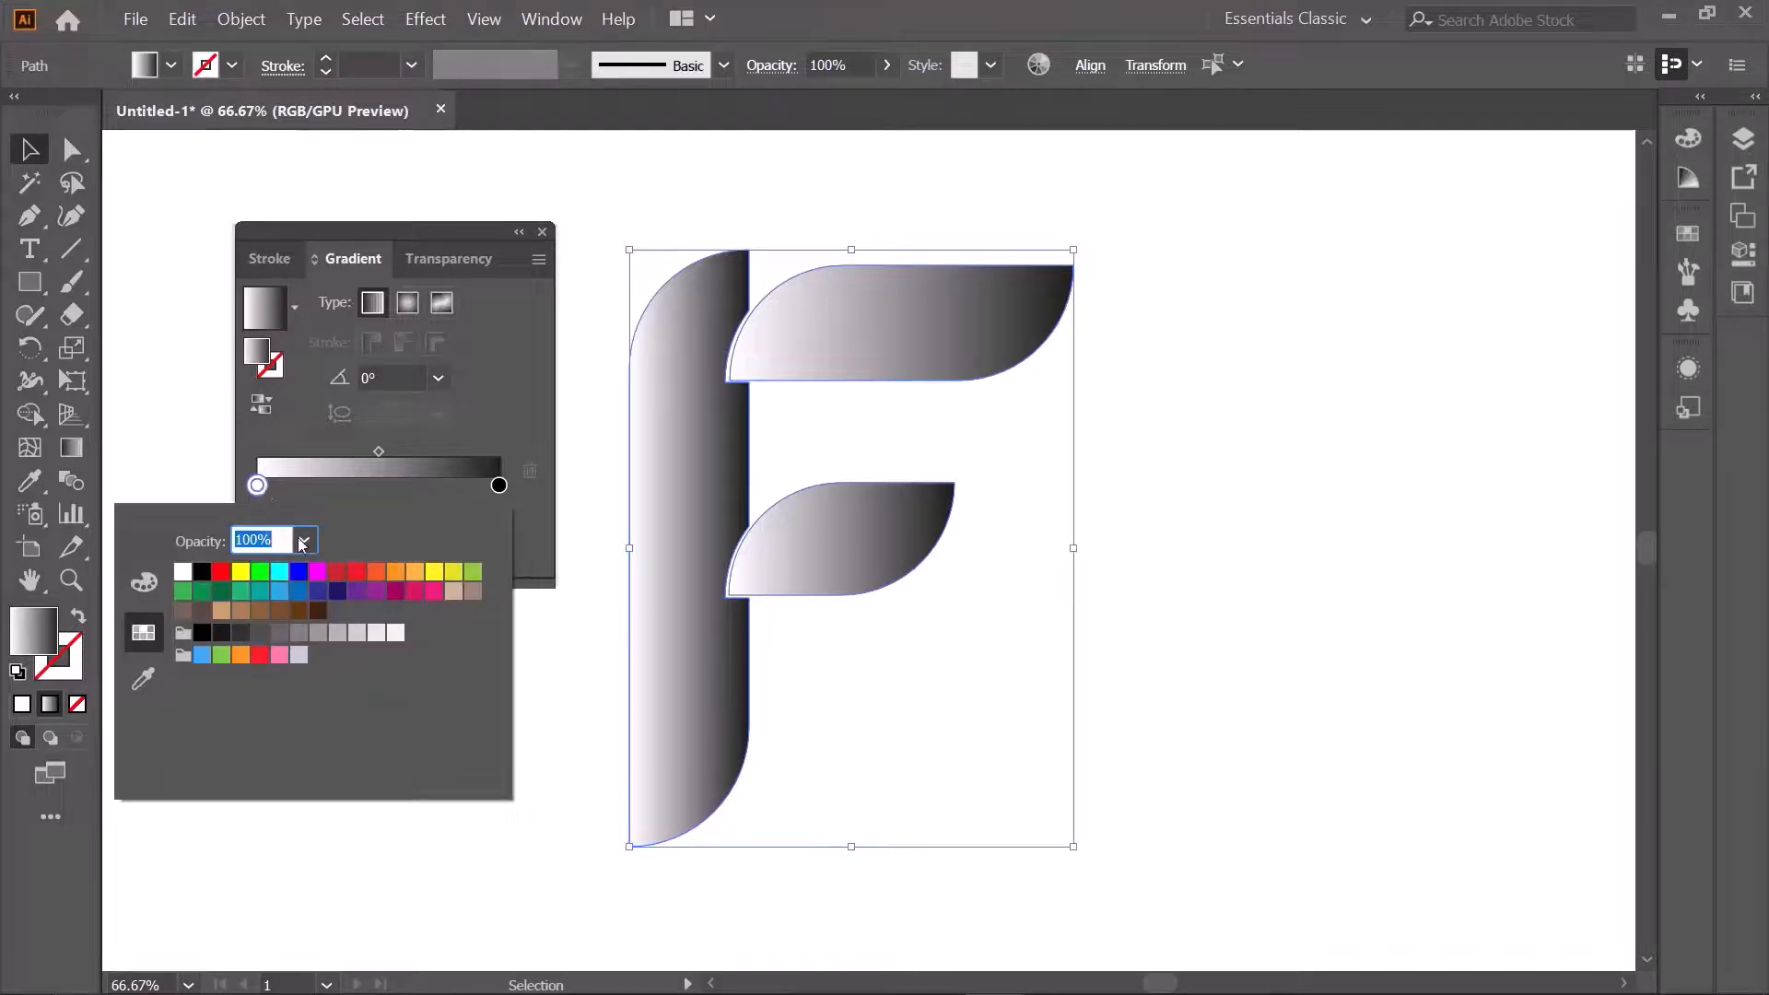
{"action": "left_click", "coordinate": [318, 573]}
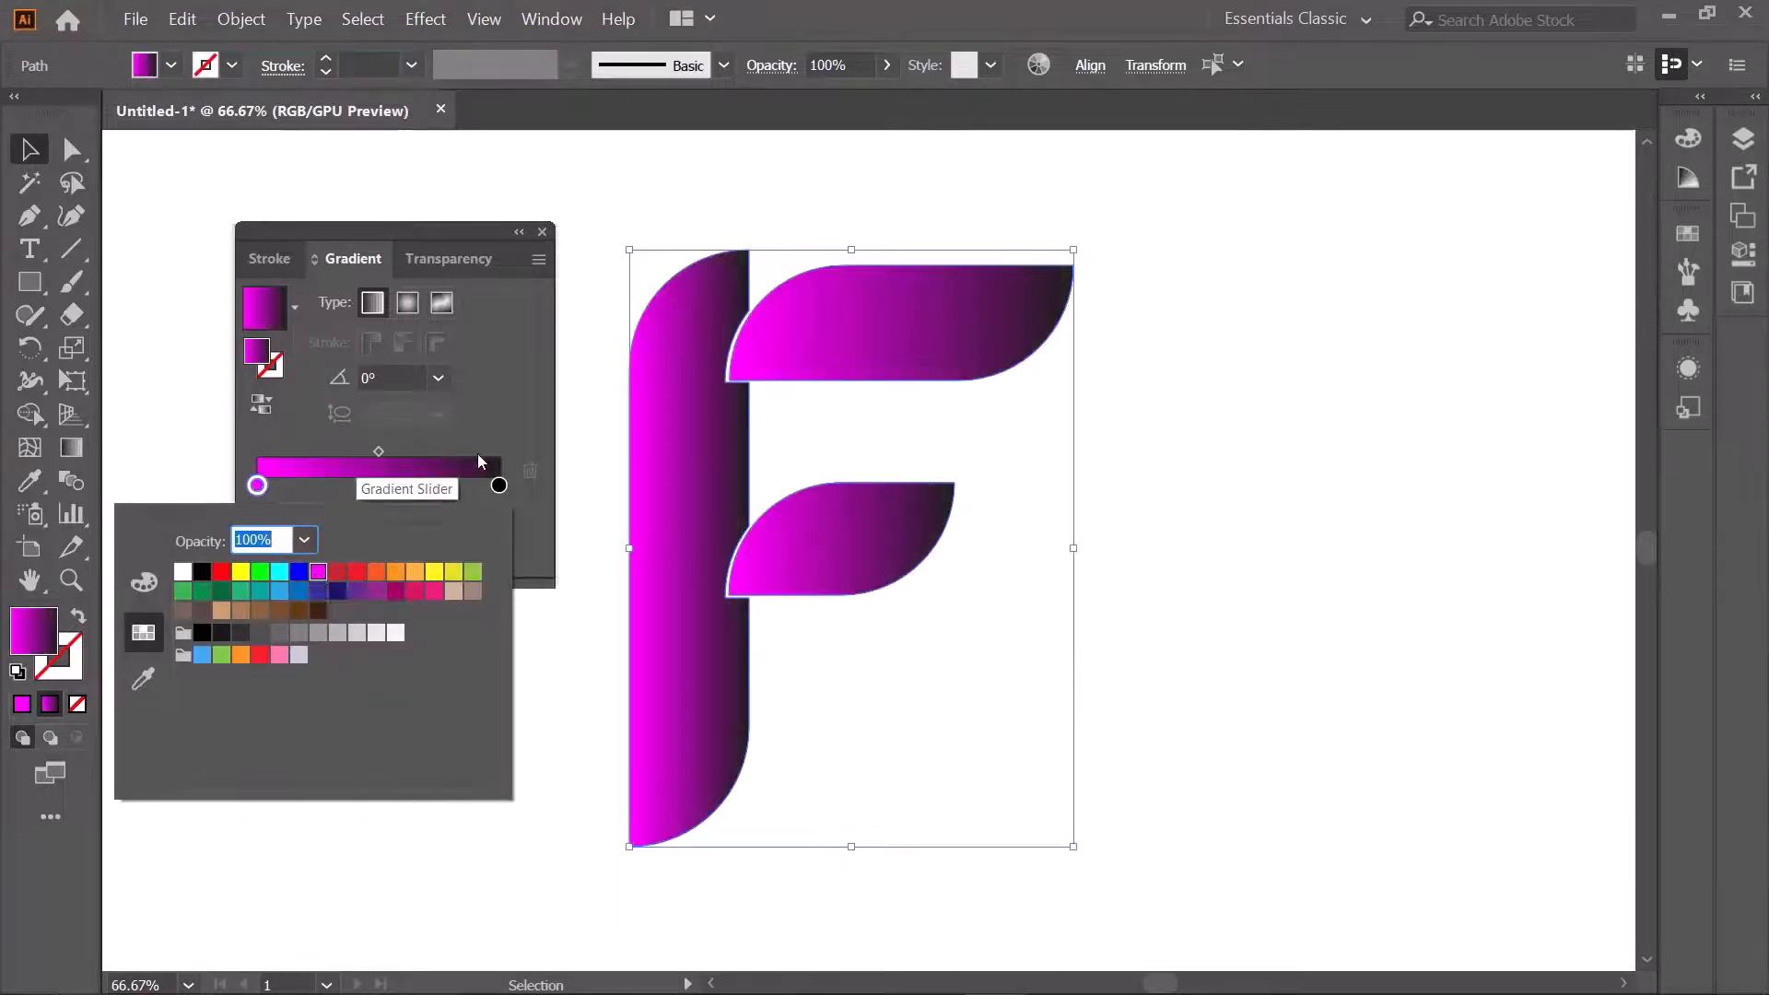
Step: Set the gradient's end colour stop to blue, close the gradient settings and deselect the letter
{"action": "left_click", "coordinate": [498, 485]}
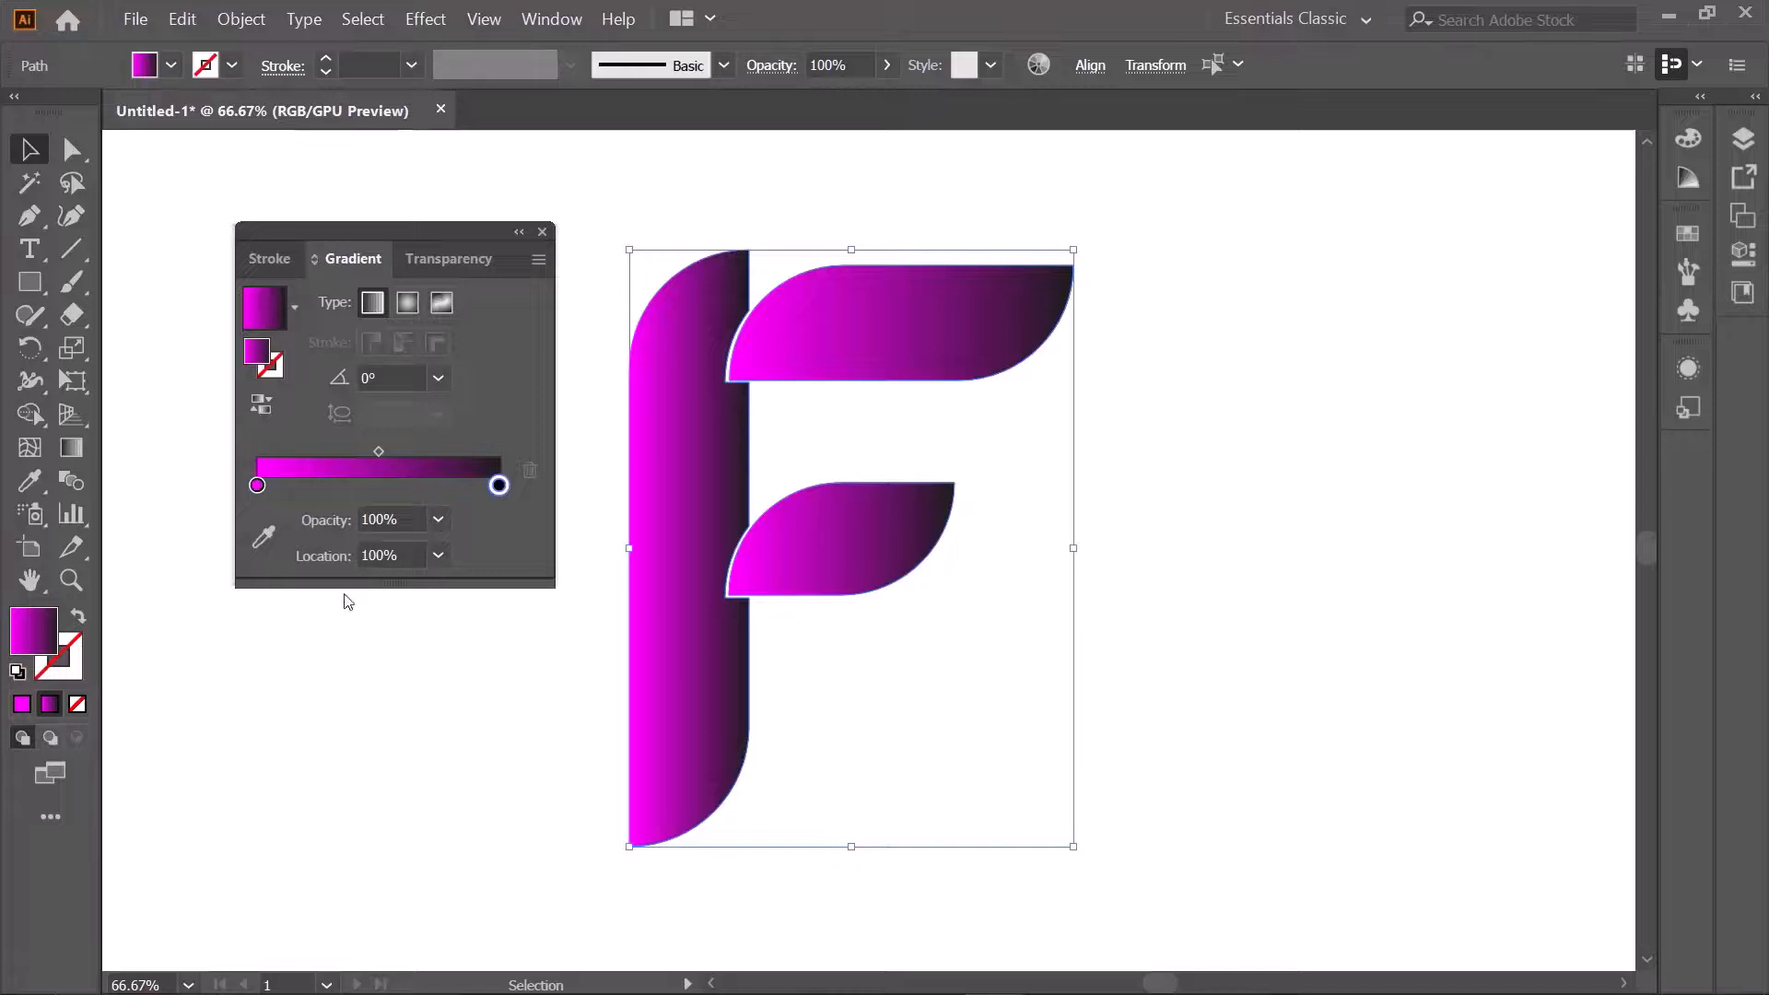
{"action": "left_click", "coordinate": [298, 573]}
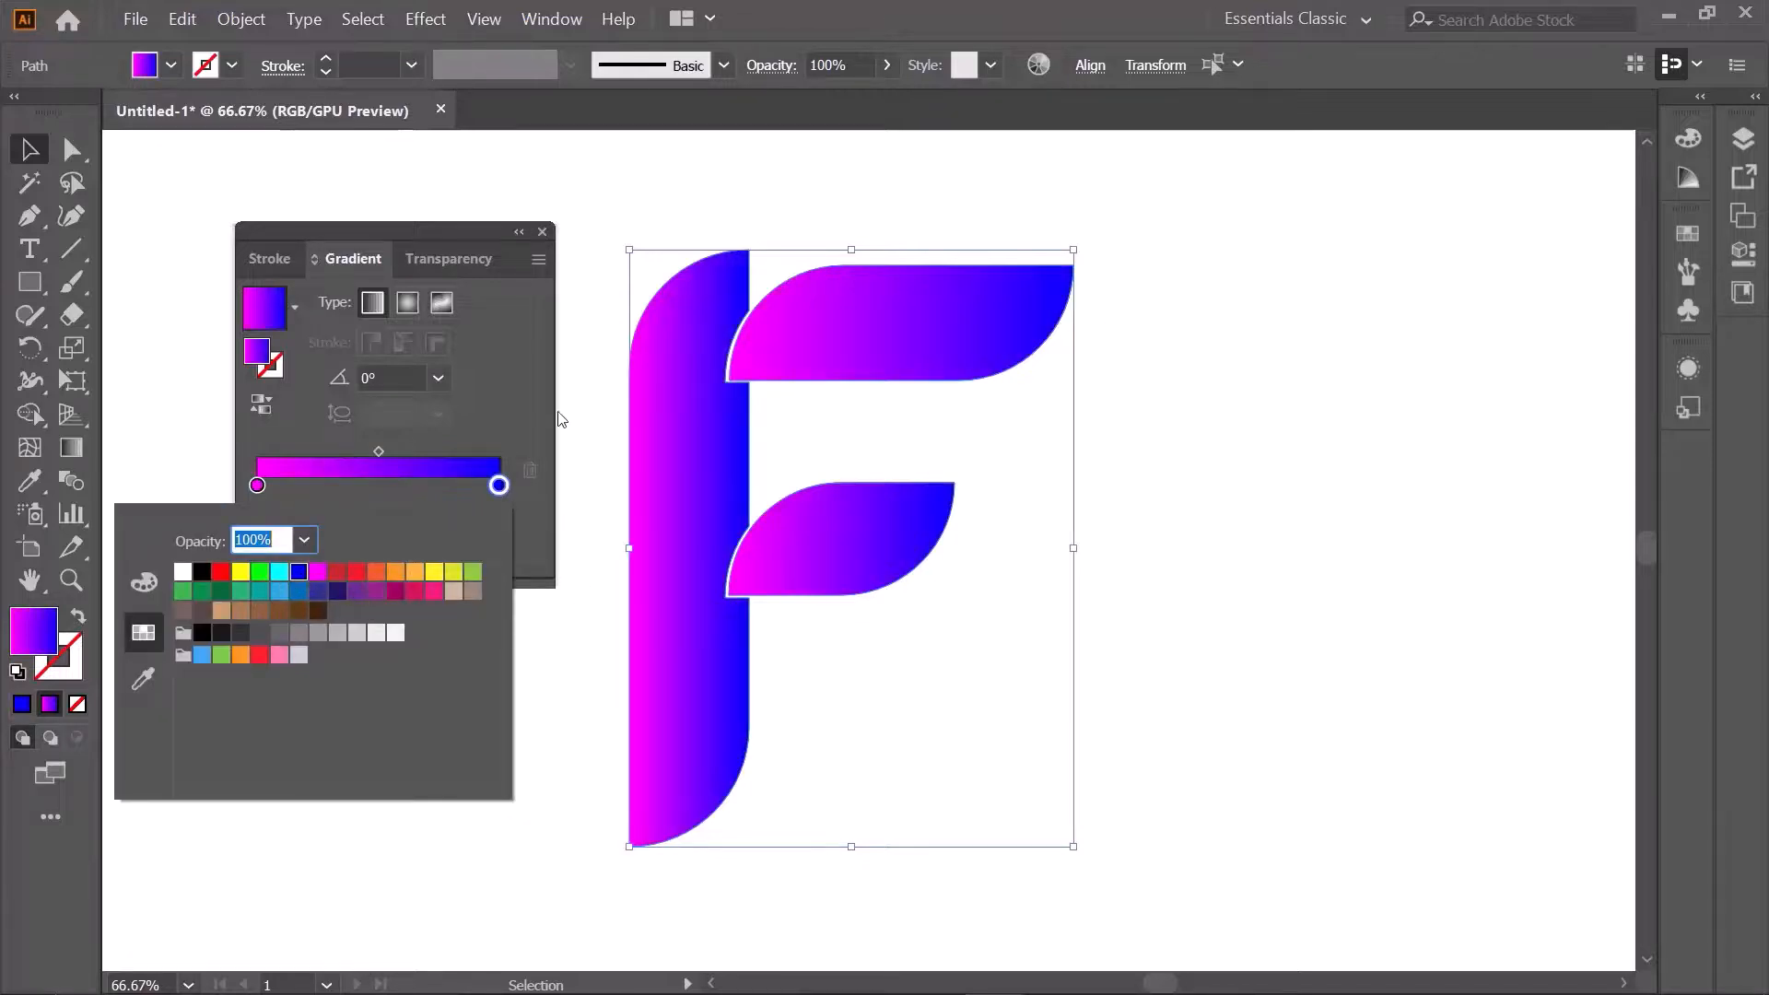
{"action": "left_click", "coordinate": [540, 232]}
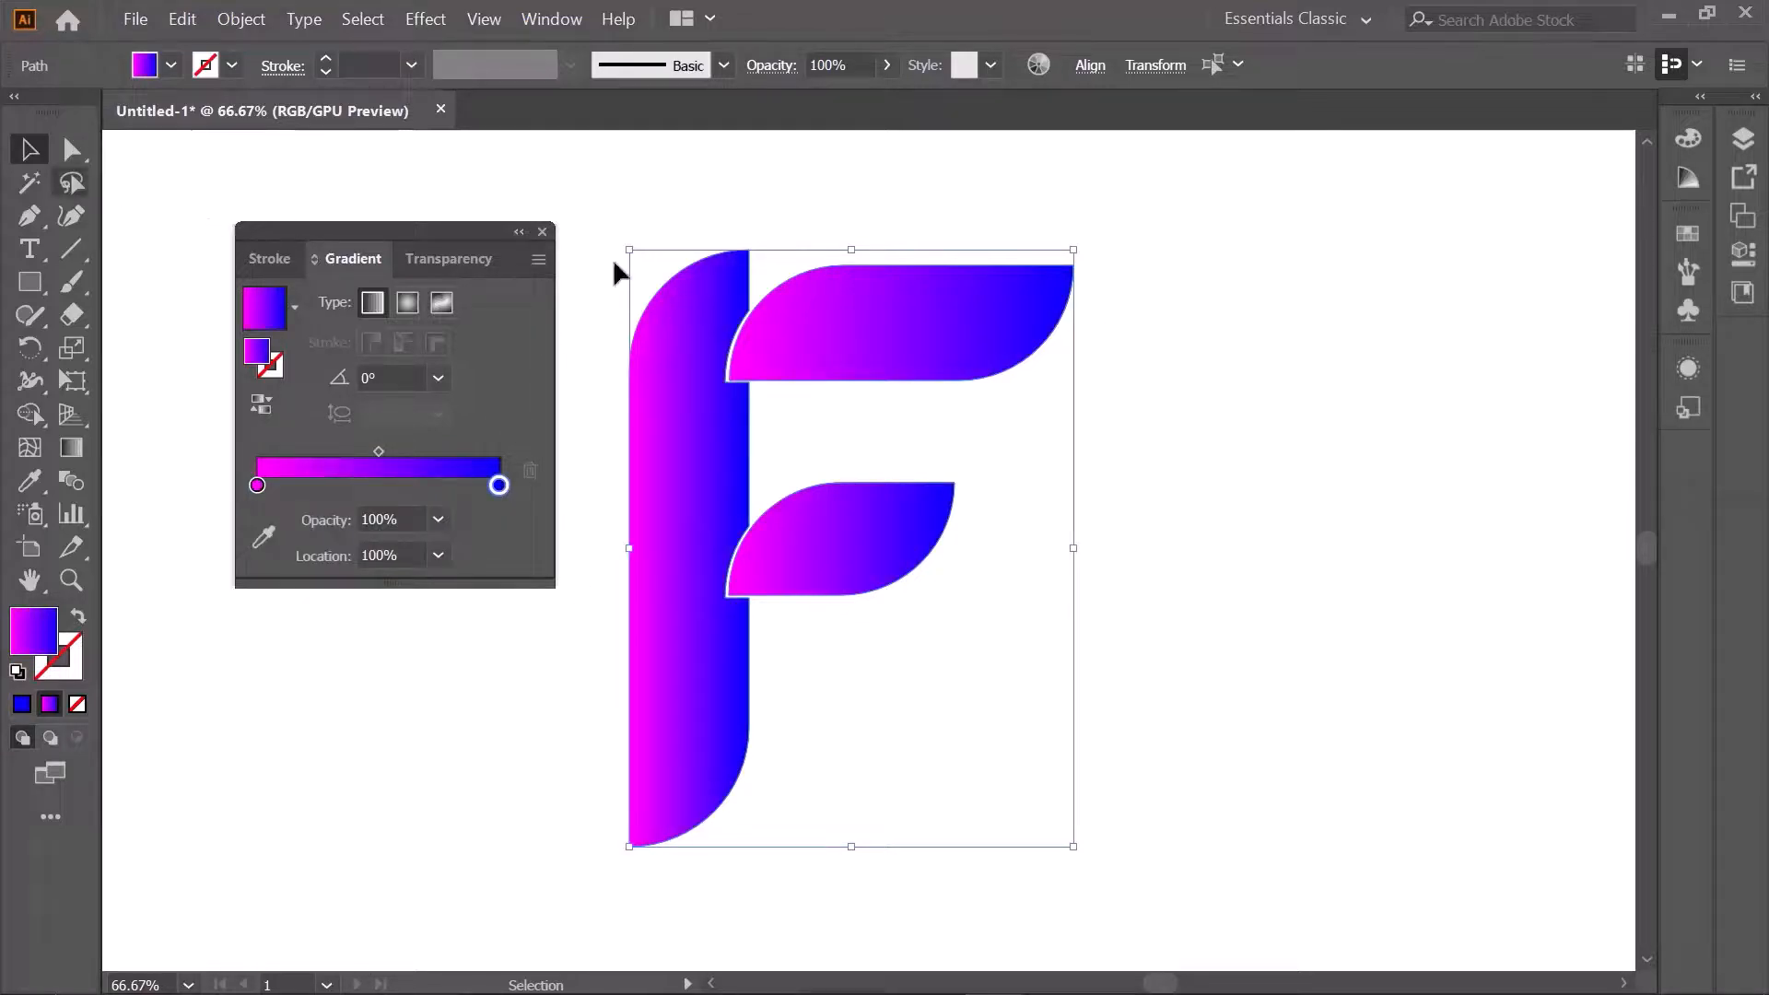
{"action": "left_click", "coordinate": [543, 232]}
{"action": "left_click", "coordinate": [436, 283]}
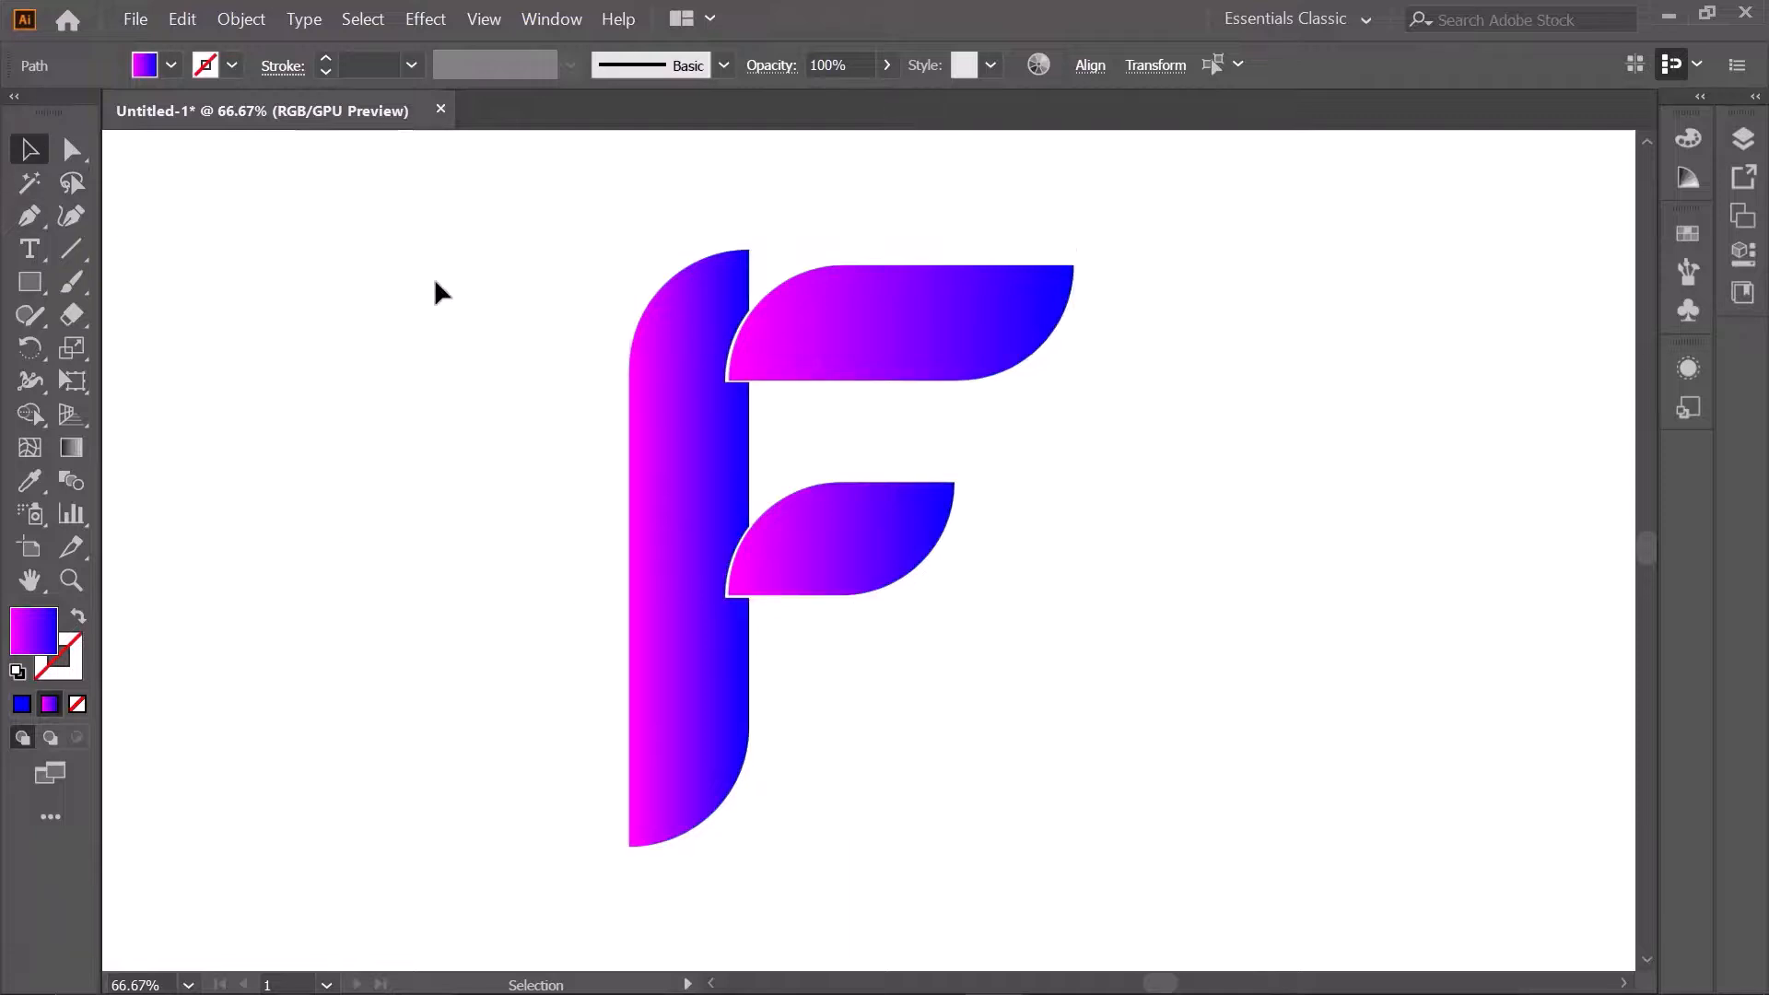
{"action": "scroll", "coordinate": [1282, 588], "scroll_direction": "down", "scroll_amount": 1}
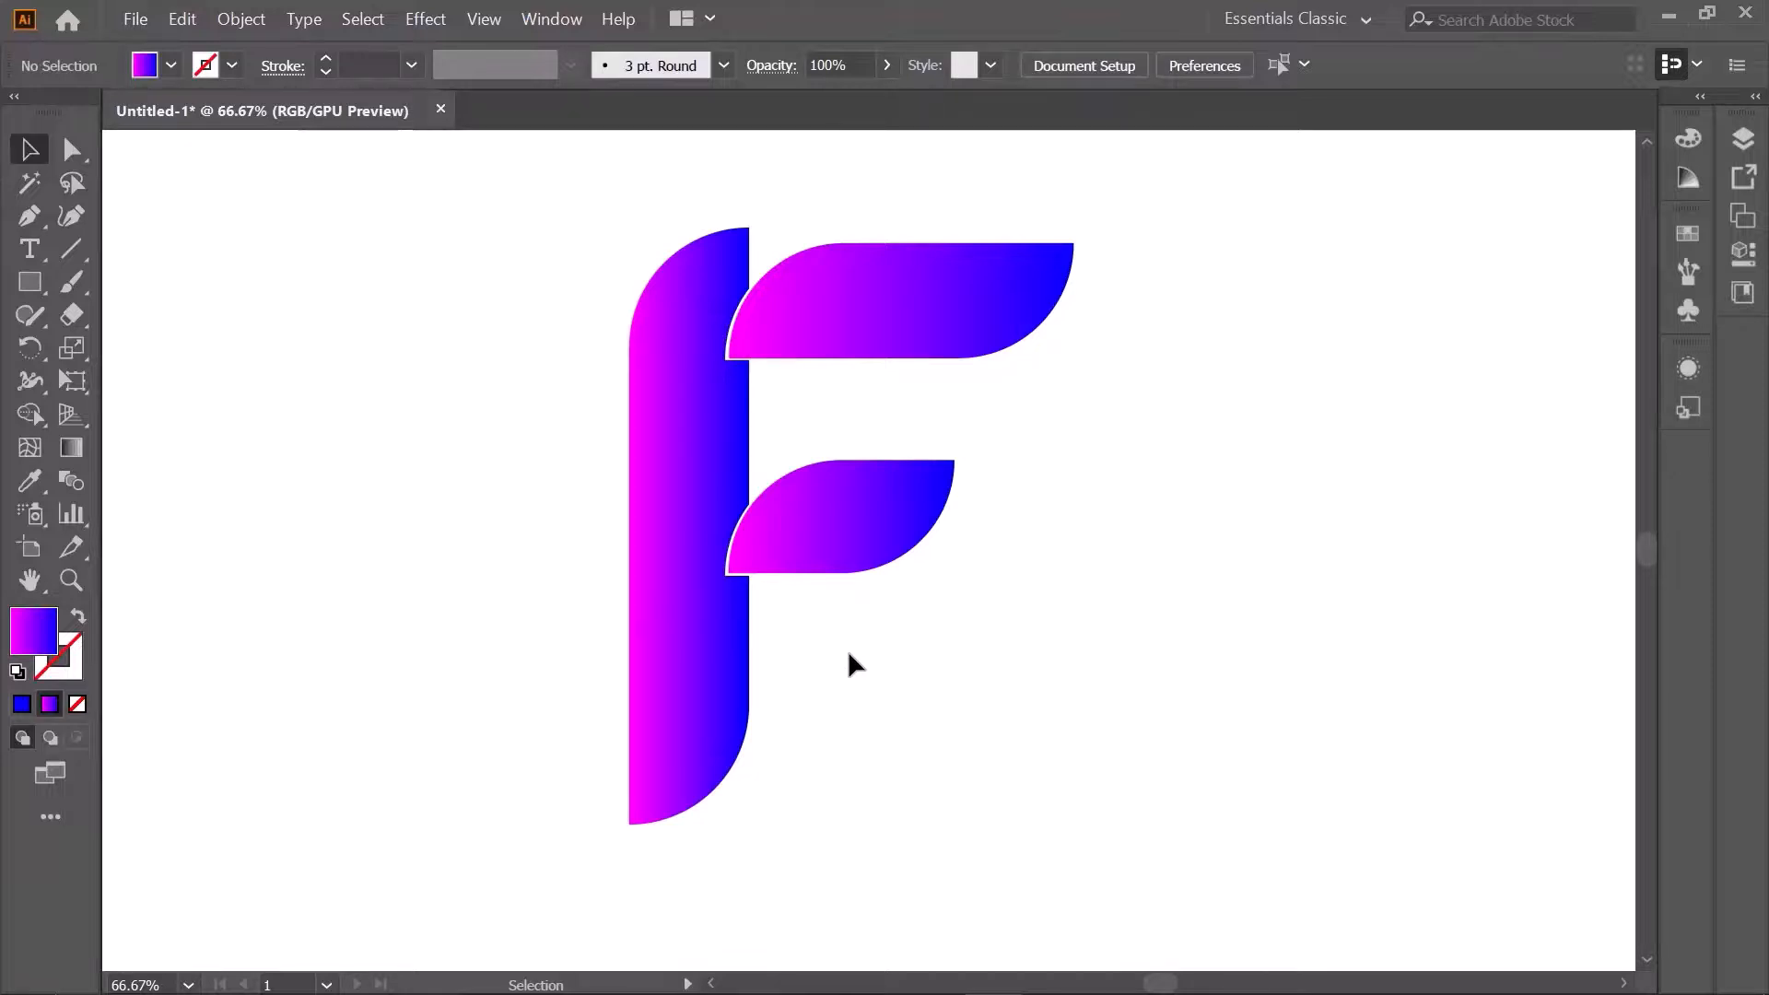
{"action": "scroll", "coordinate": [848, 652], "scroll_direction": "down", "scroll_amount": 2}
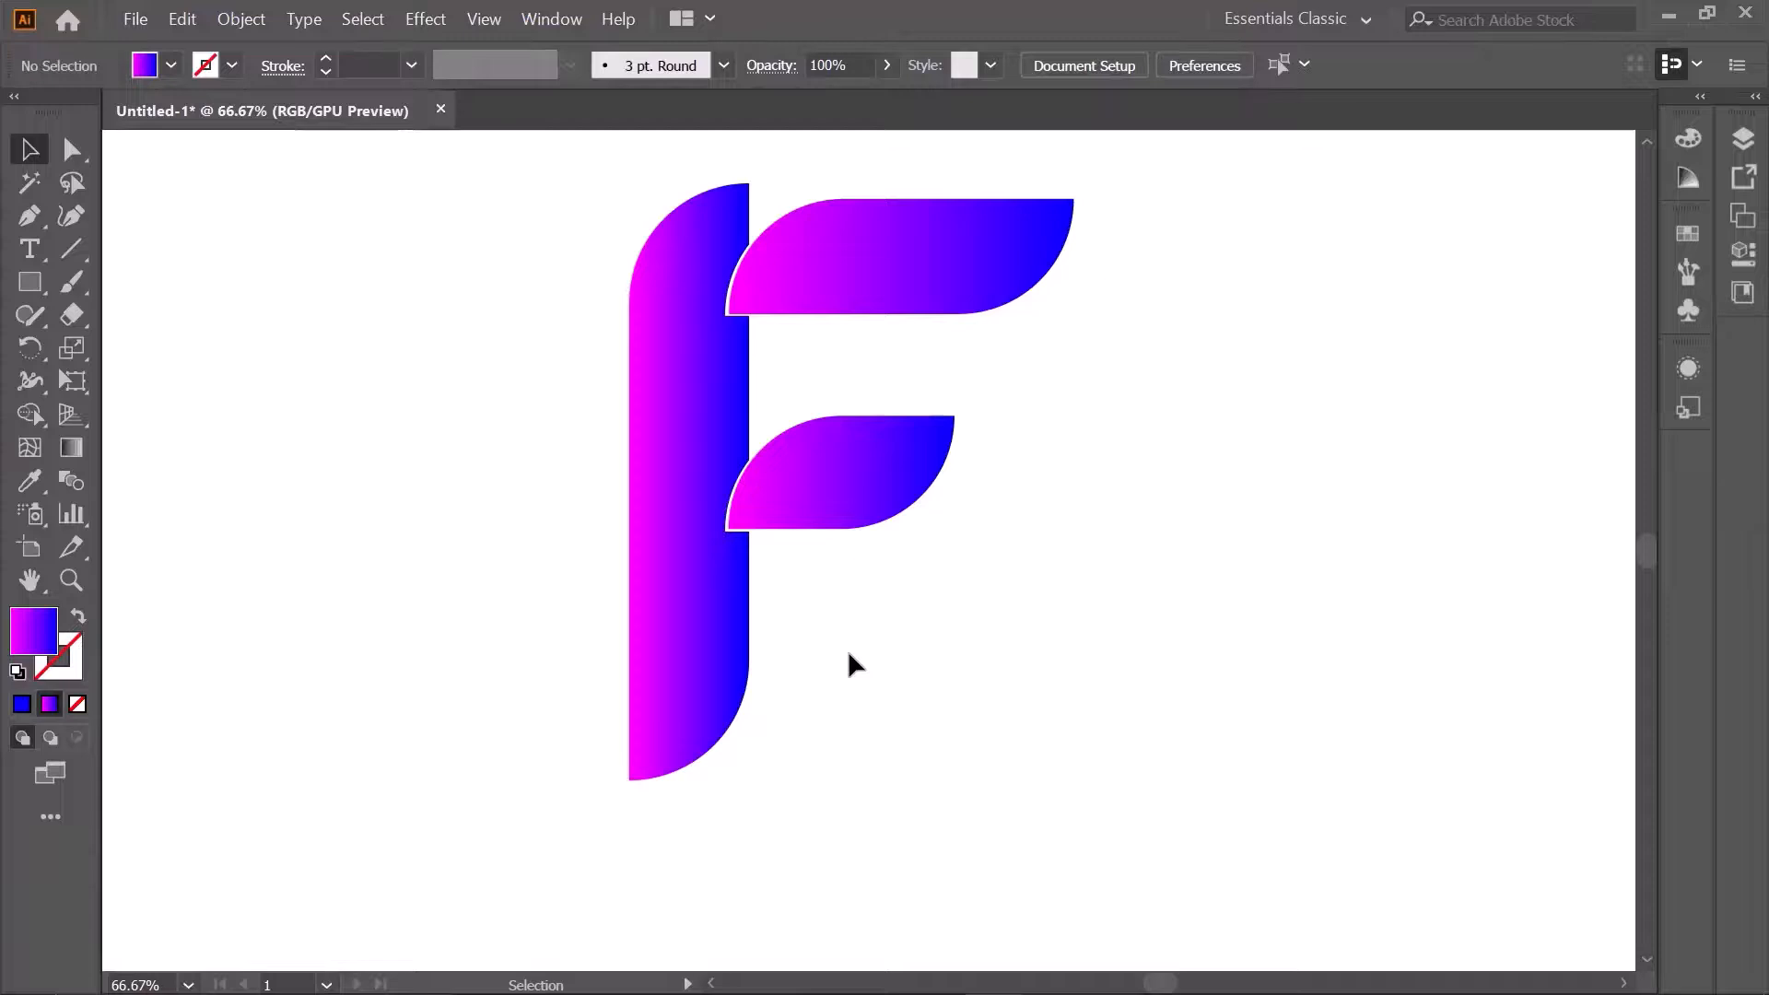
{"action": "left_click", "coordinate": [695, 414]}
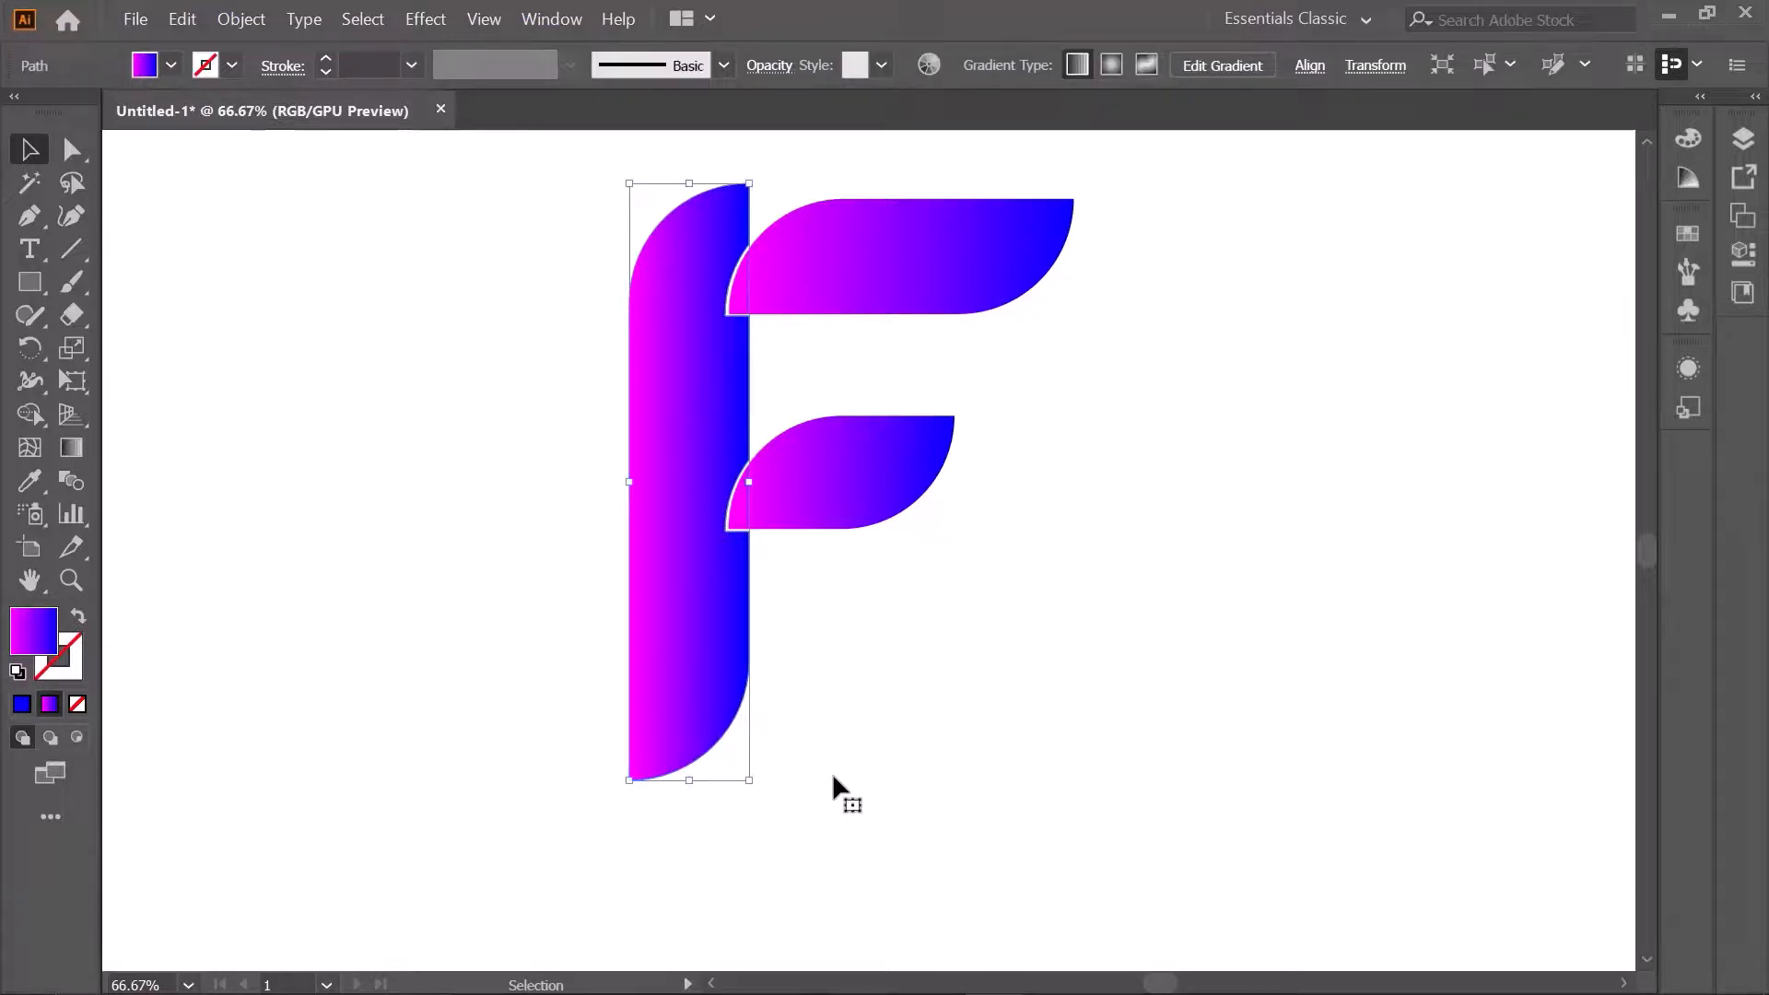
{"action": "left_click", "coordinate": [876, 743]}
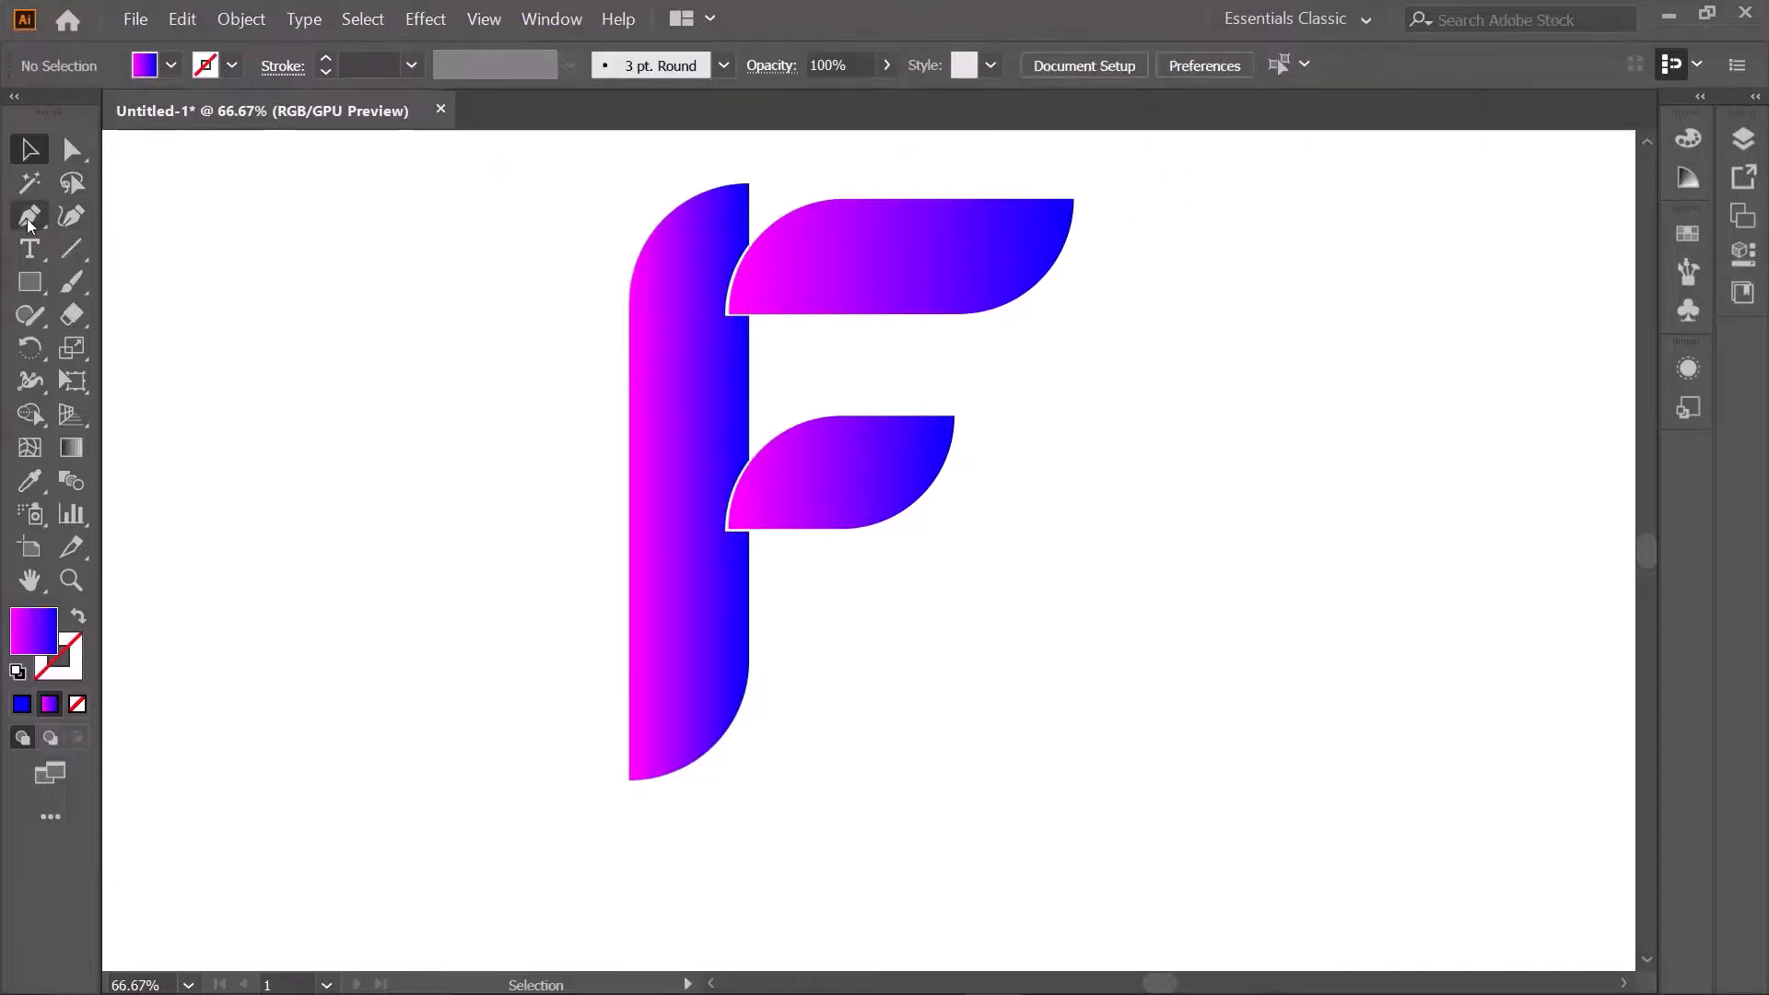
Step: Draw a closed Pen shape over the stem's lower end, with an arched upper edge crossing the stem and the rest extending beyond it
{"action": "left_click", "coordinate": [27, 219]}
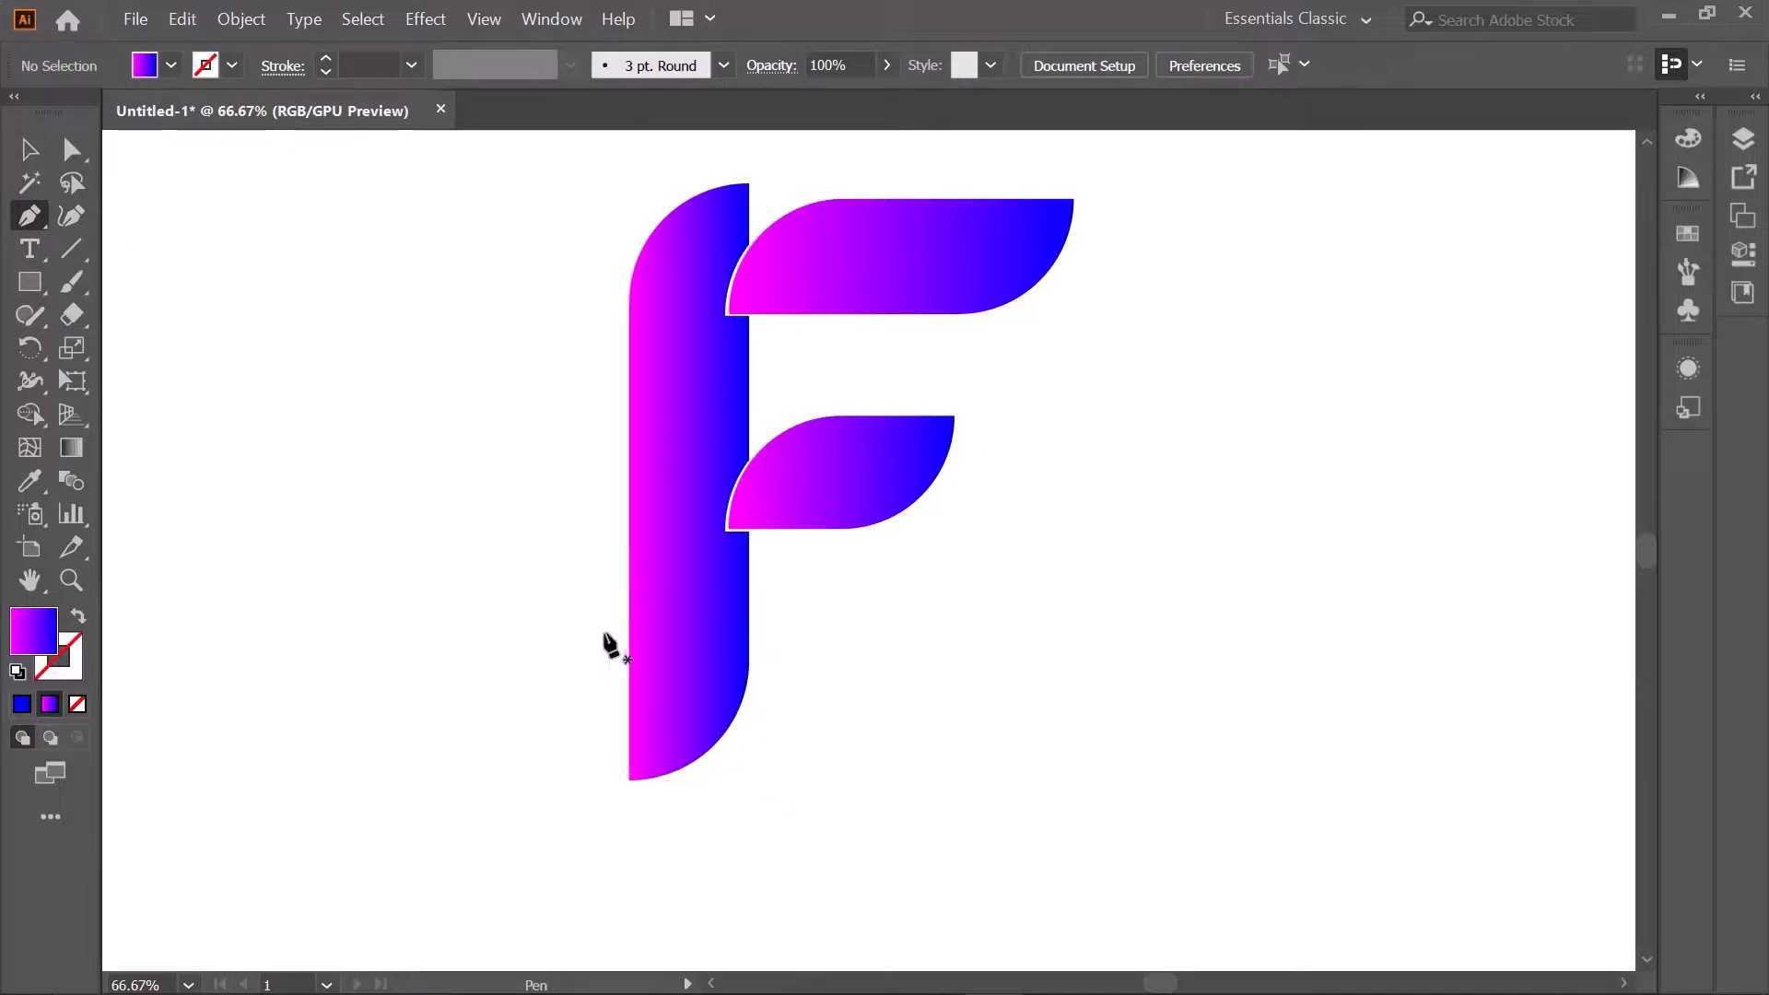
{"action": "left_click", "coordinate": [599, 632]}
{"action": "left_click_drag", "start_coordinate": [790, 704], "coordinate": [874, 842]}
{"action": "left_click", "coordinate": [638, 856]}
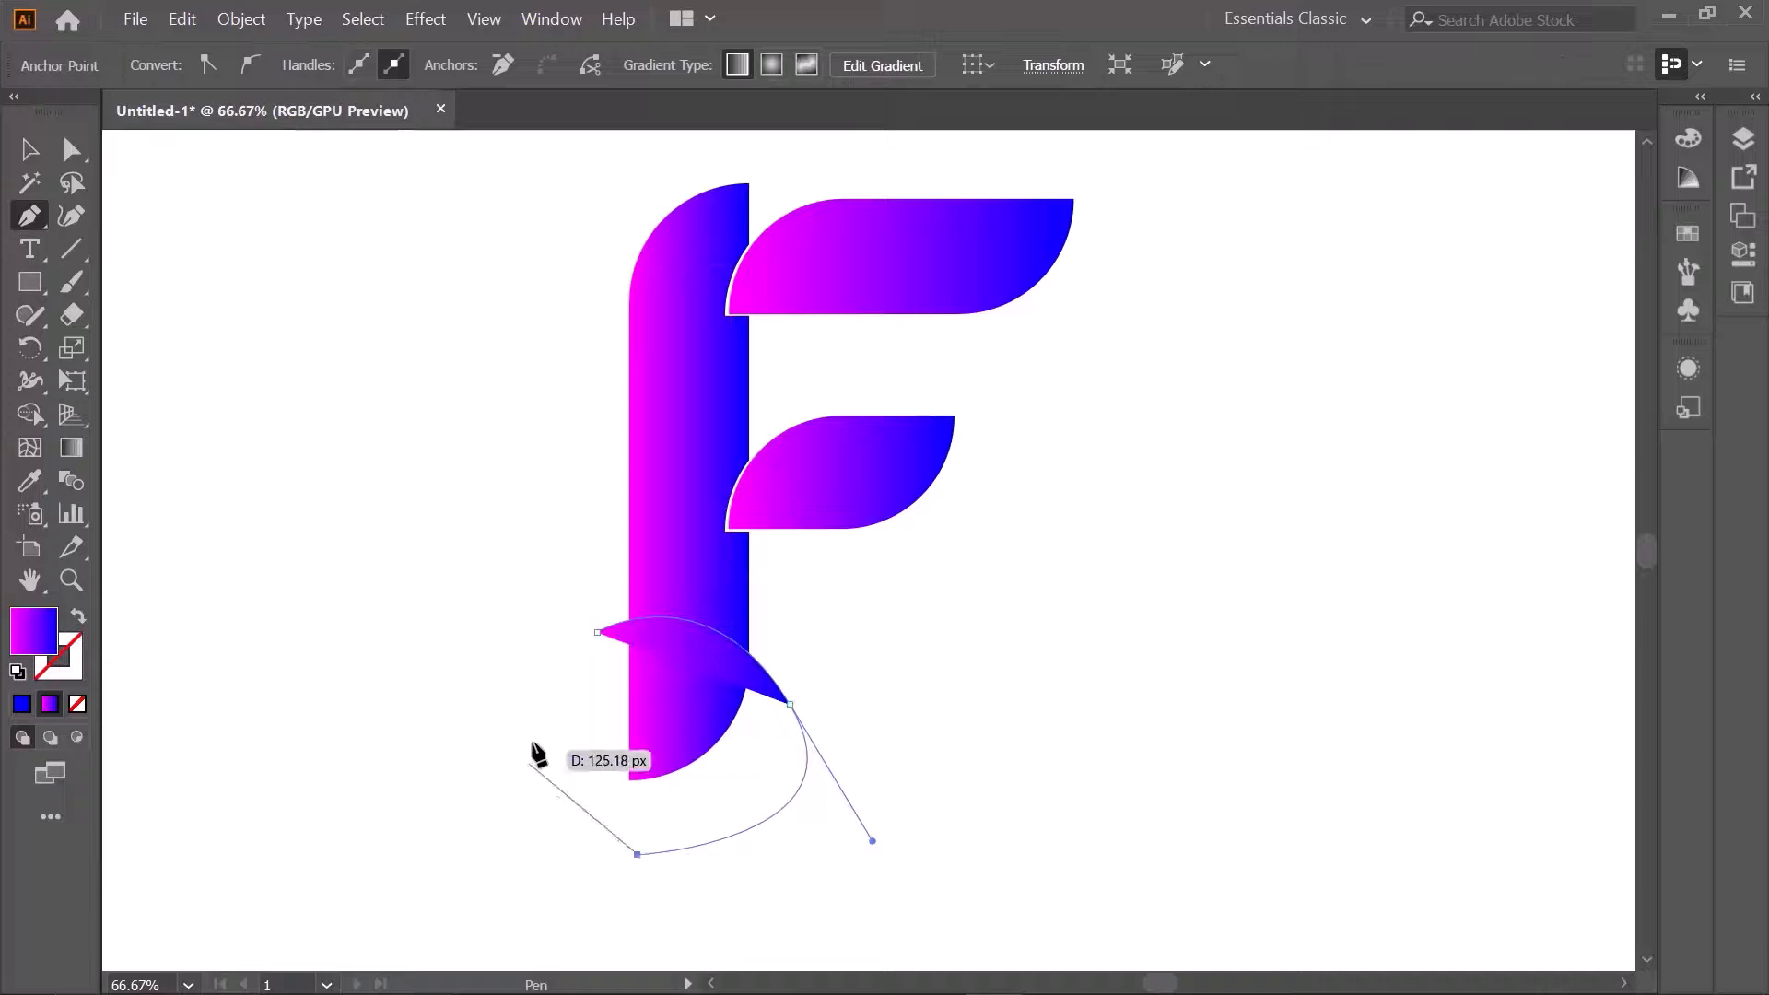
{"action": "left_click", "coordinate": [538, 717]}
{"action": "left_click", "coordinate": [598, 633]}
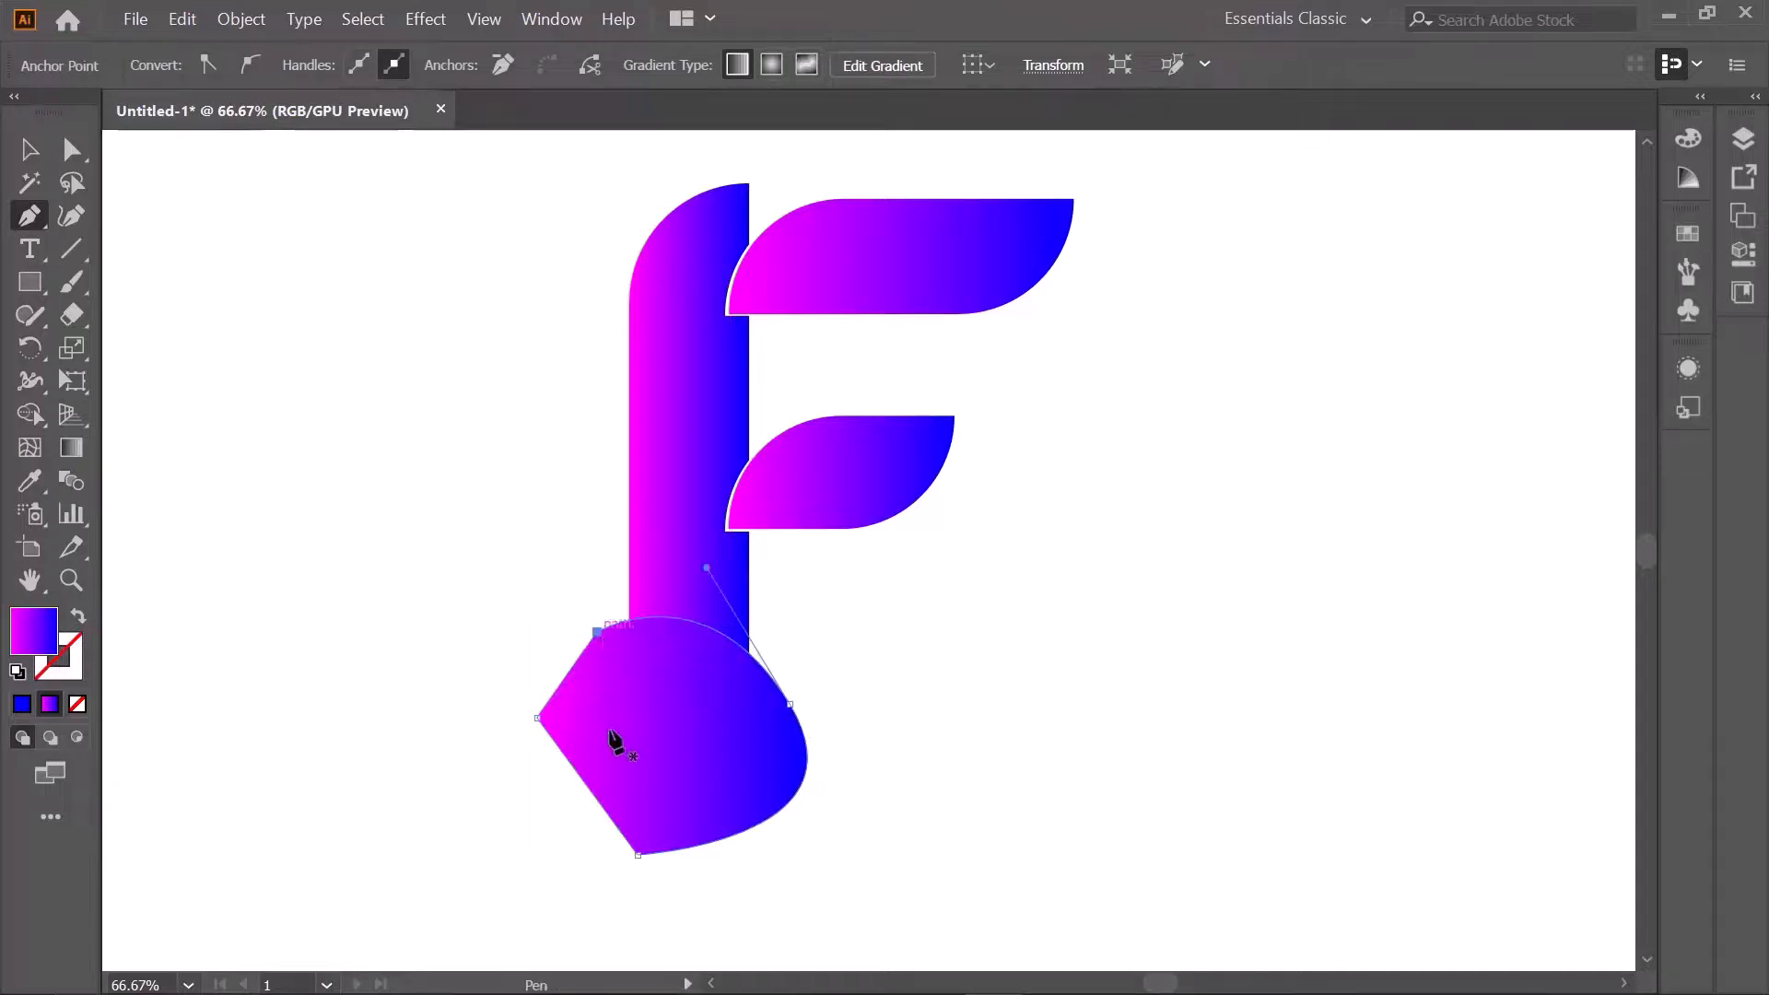
Step: Use Shape Builder on the stem and the drawn shape to remove everything outside the stem, keeping its lower end as a separate piece
{"action": "left_click", "coordinate": [20, 147]}
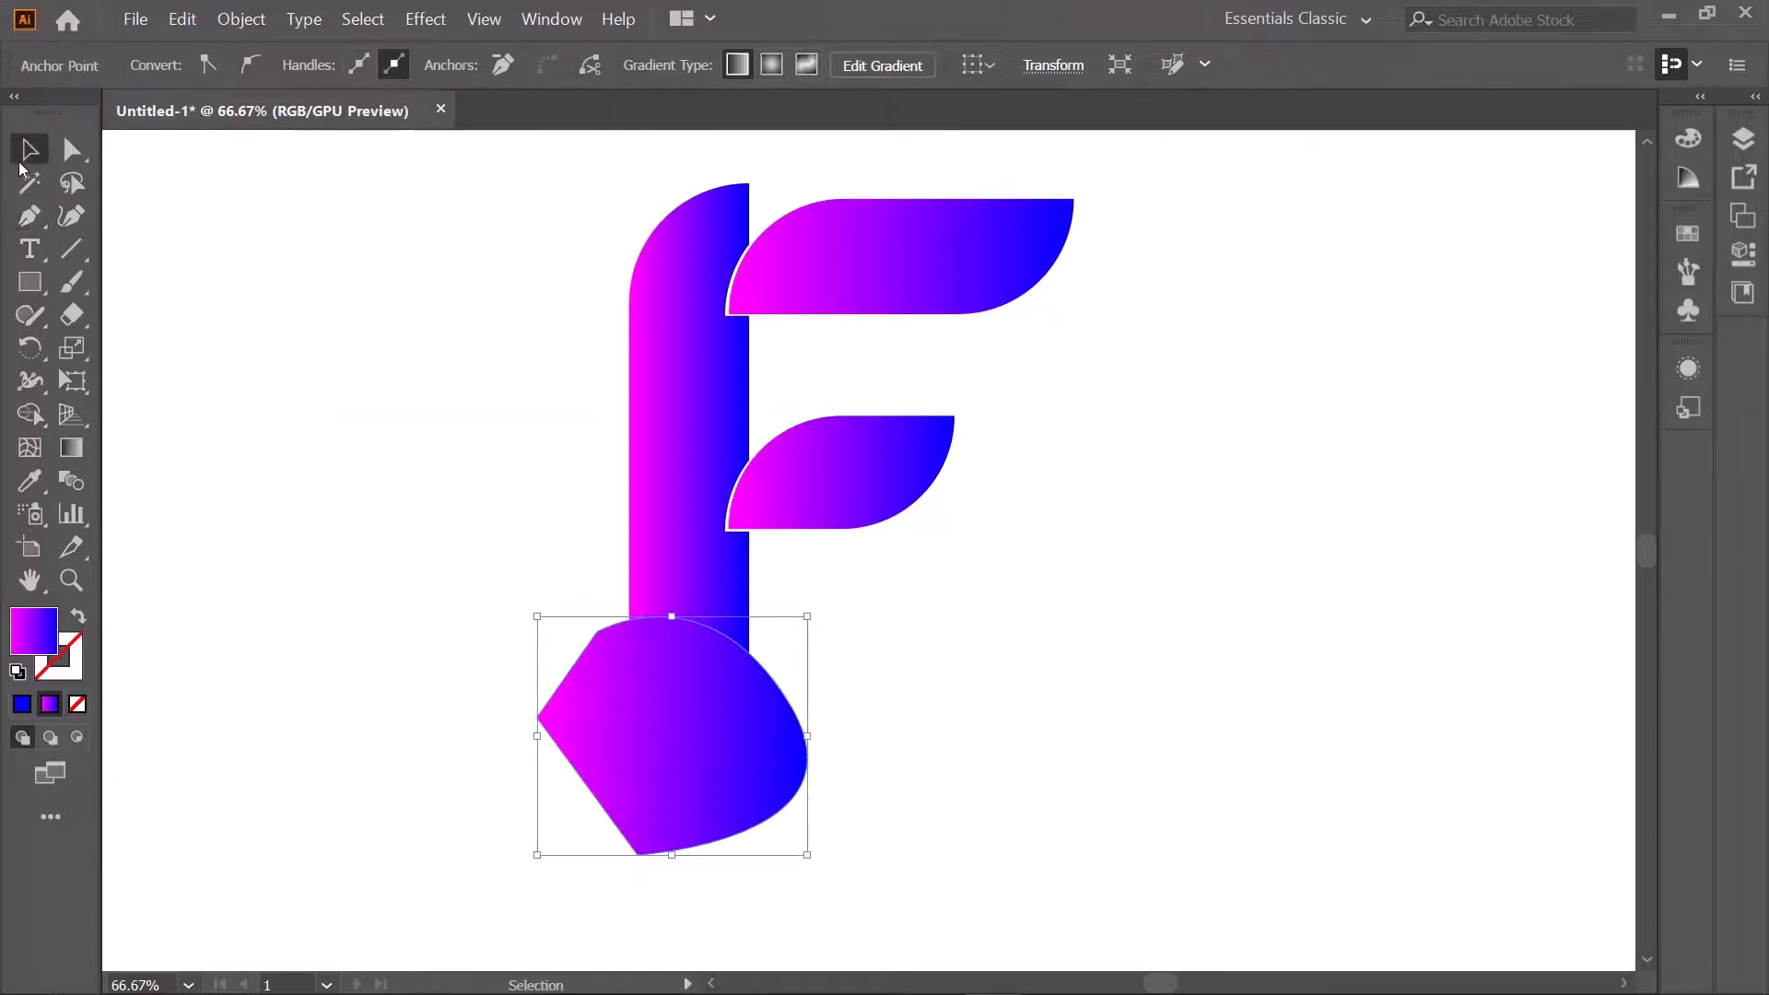
{"action": "left_click_drag", "start_coordinate": [438, 565], "coordinate": [921, 866]}
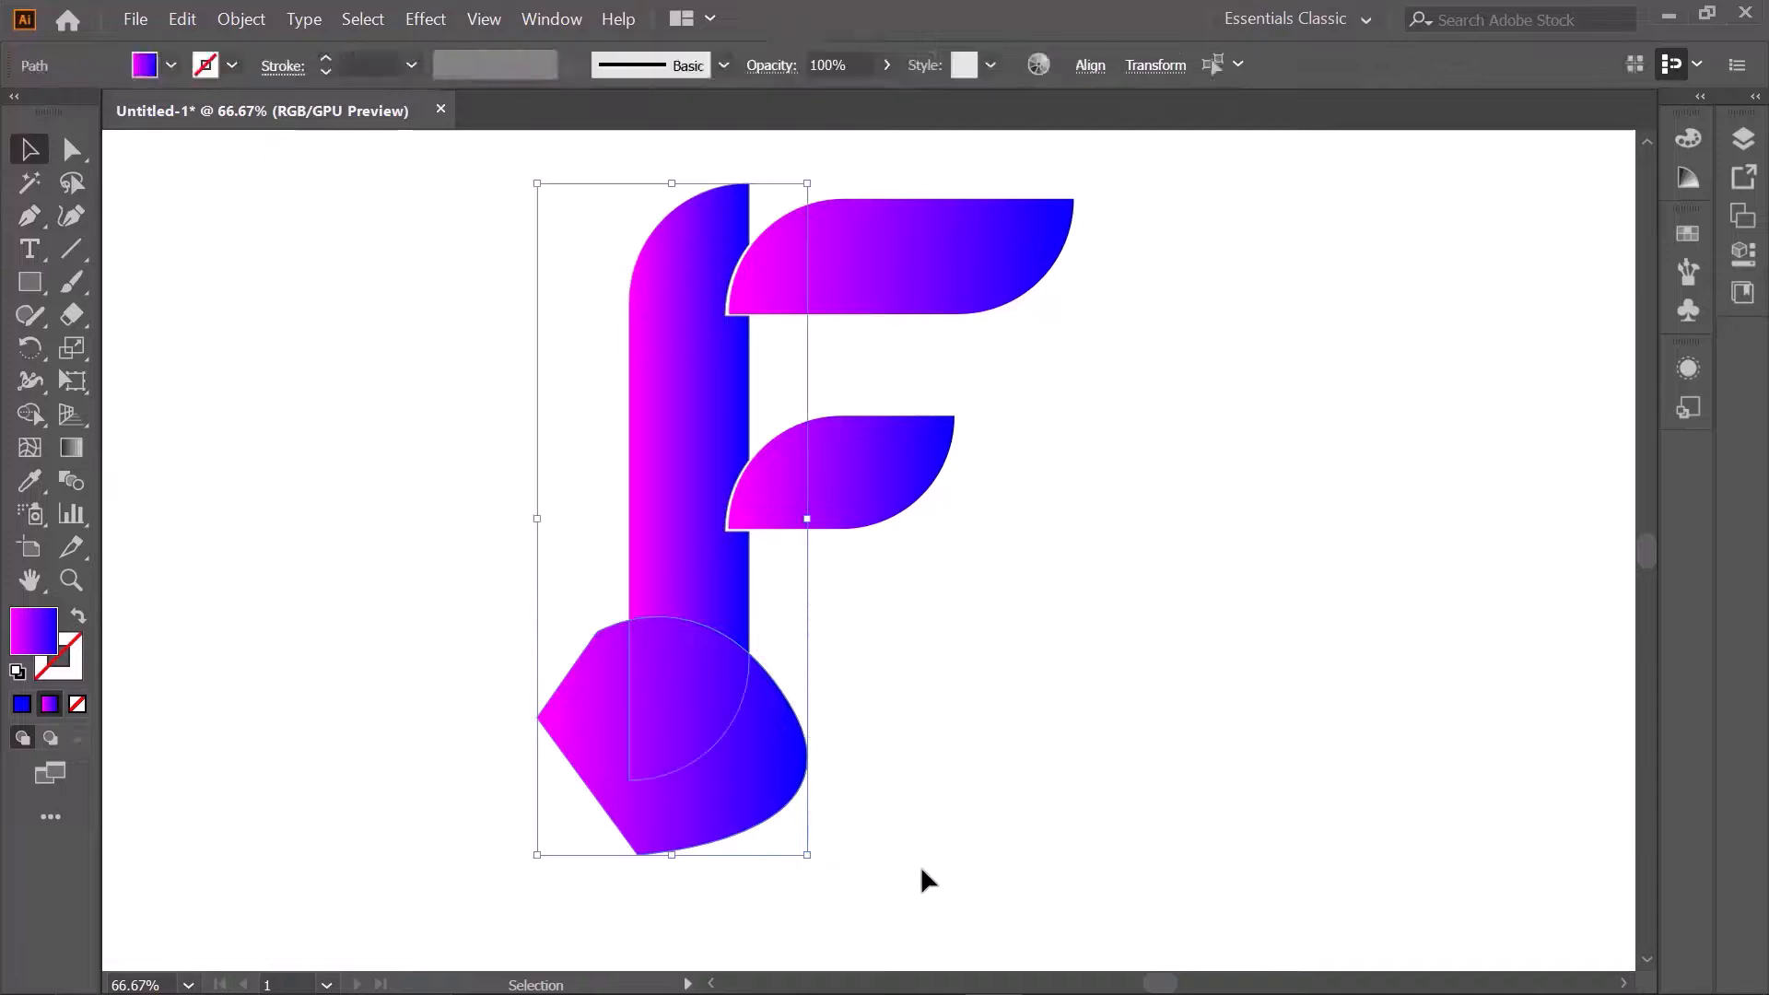
{"action": "left_click", "coordinate": [30, 413]}
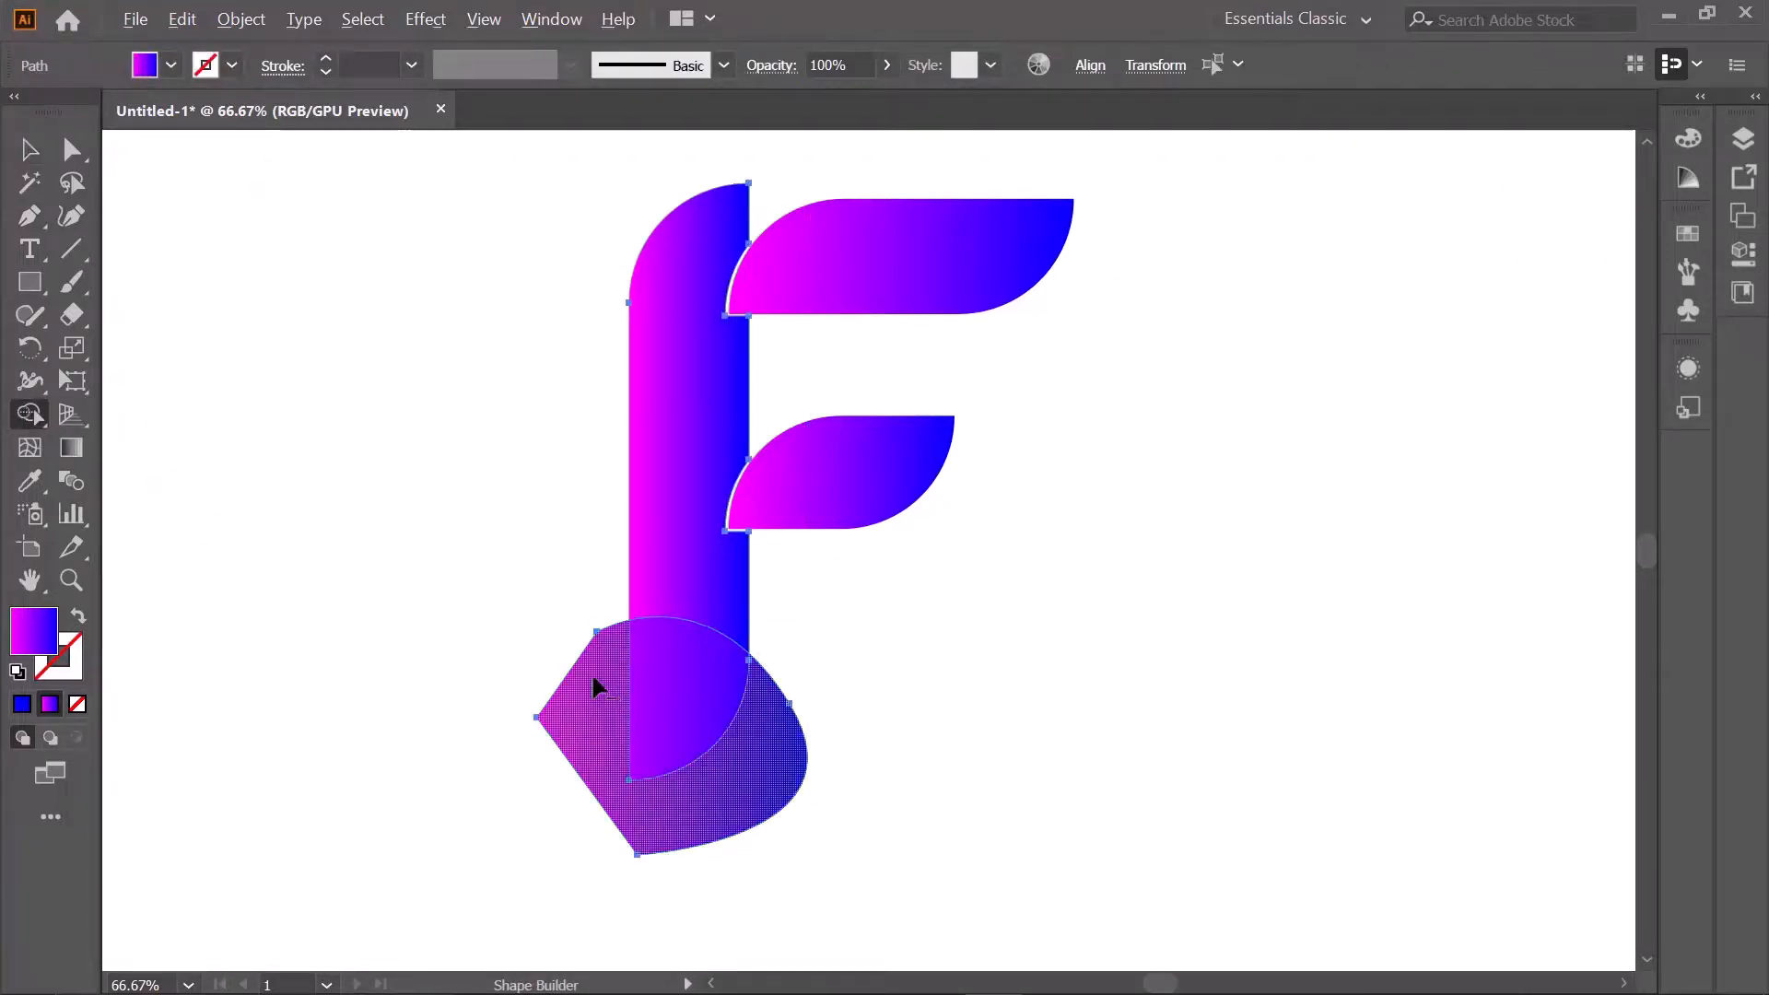
{"action": "left_click_drag", "start_coordinate": [591, 683], "coordinate": [590, 827]}
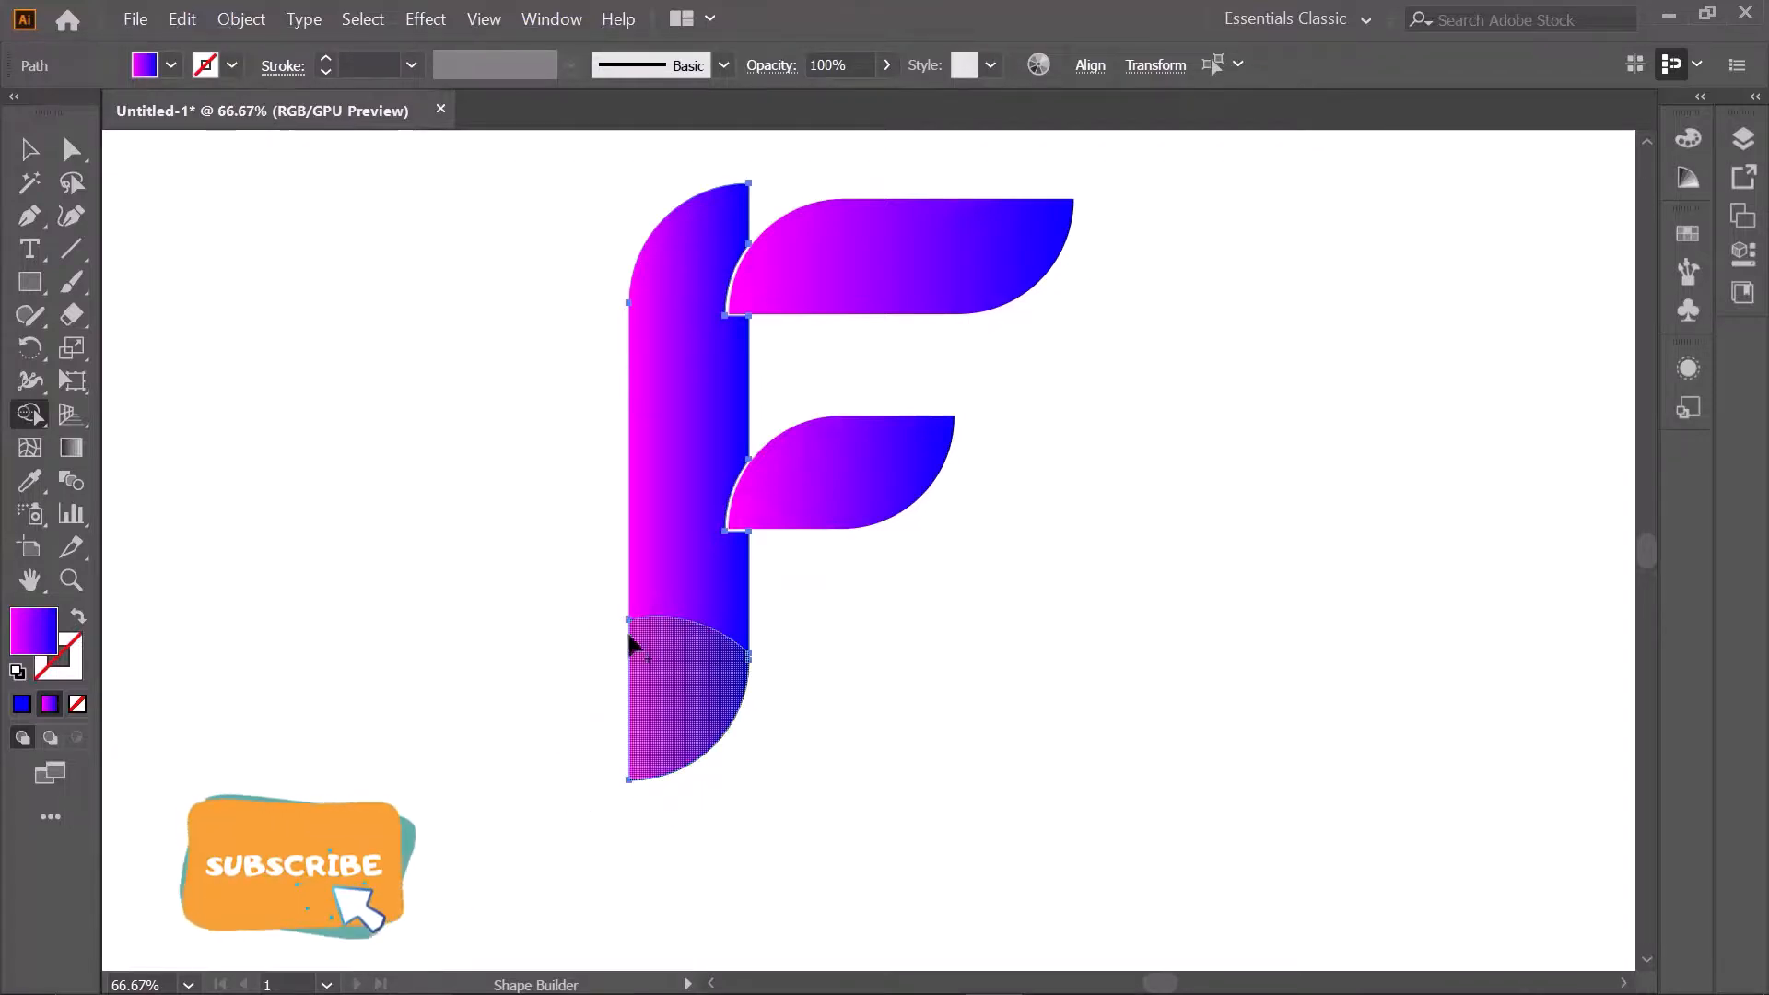
{"action": "left_click", "coordinate": [632, 691]}
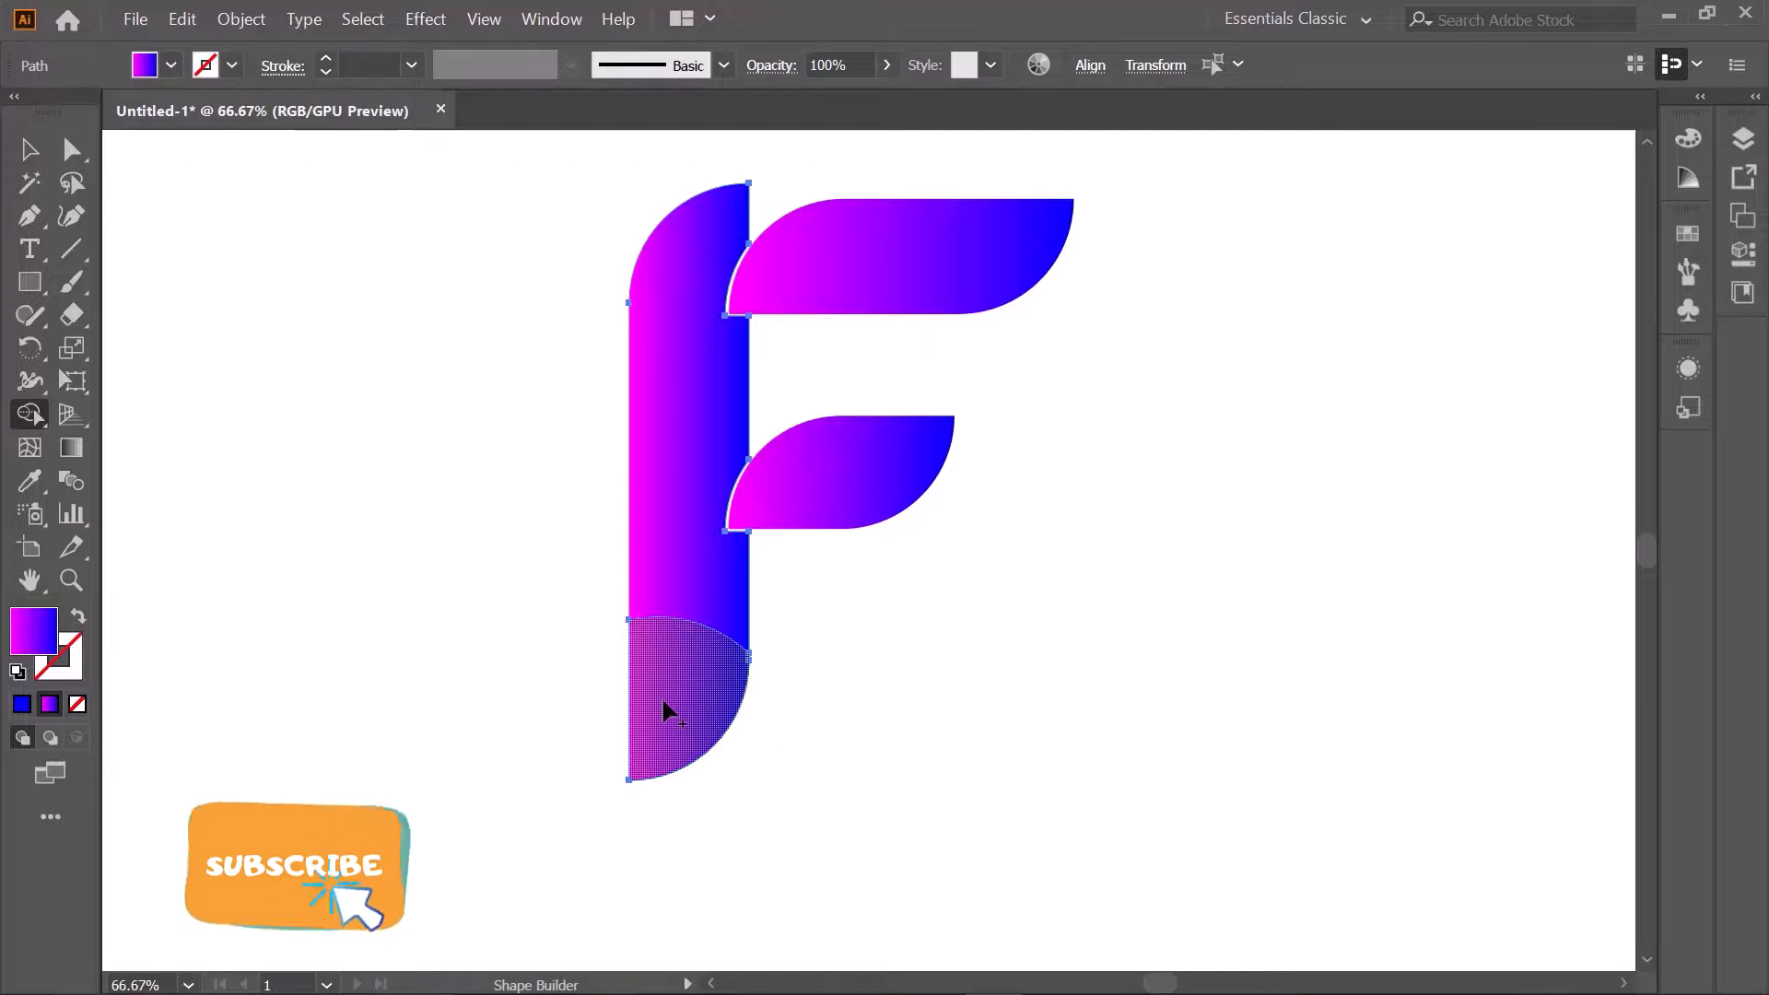
{"action": "left_click", "coordinate": [34, 151]}
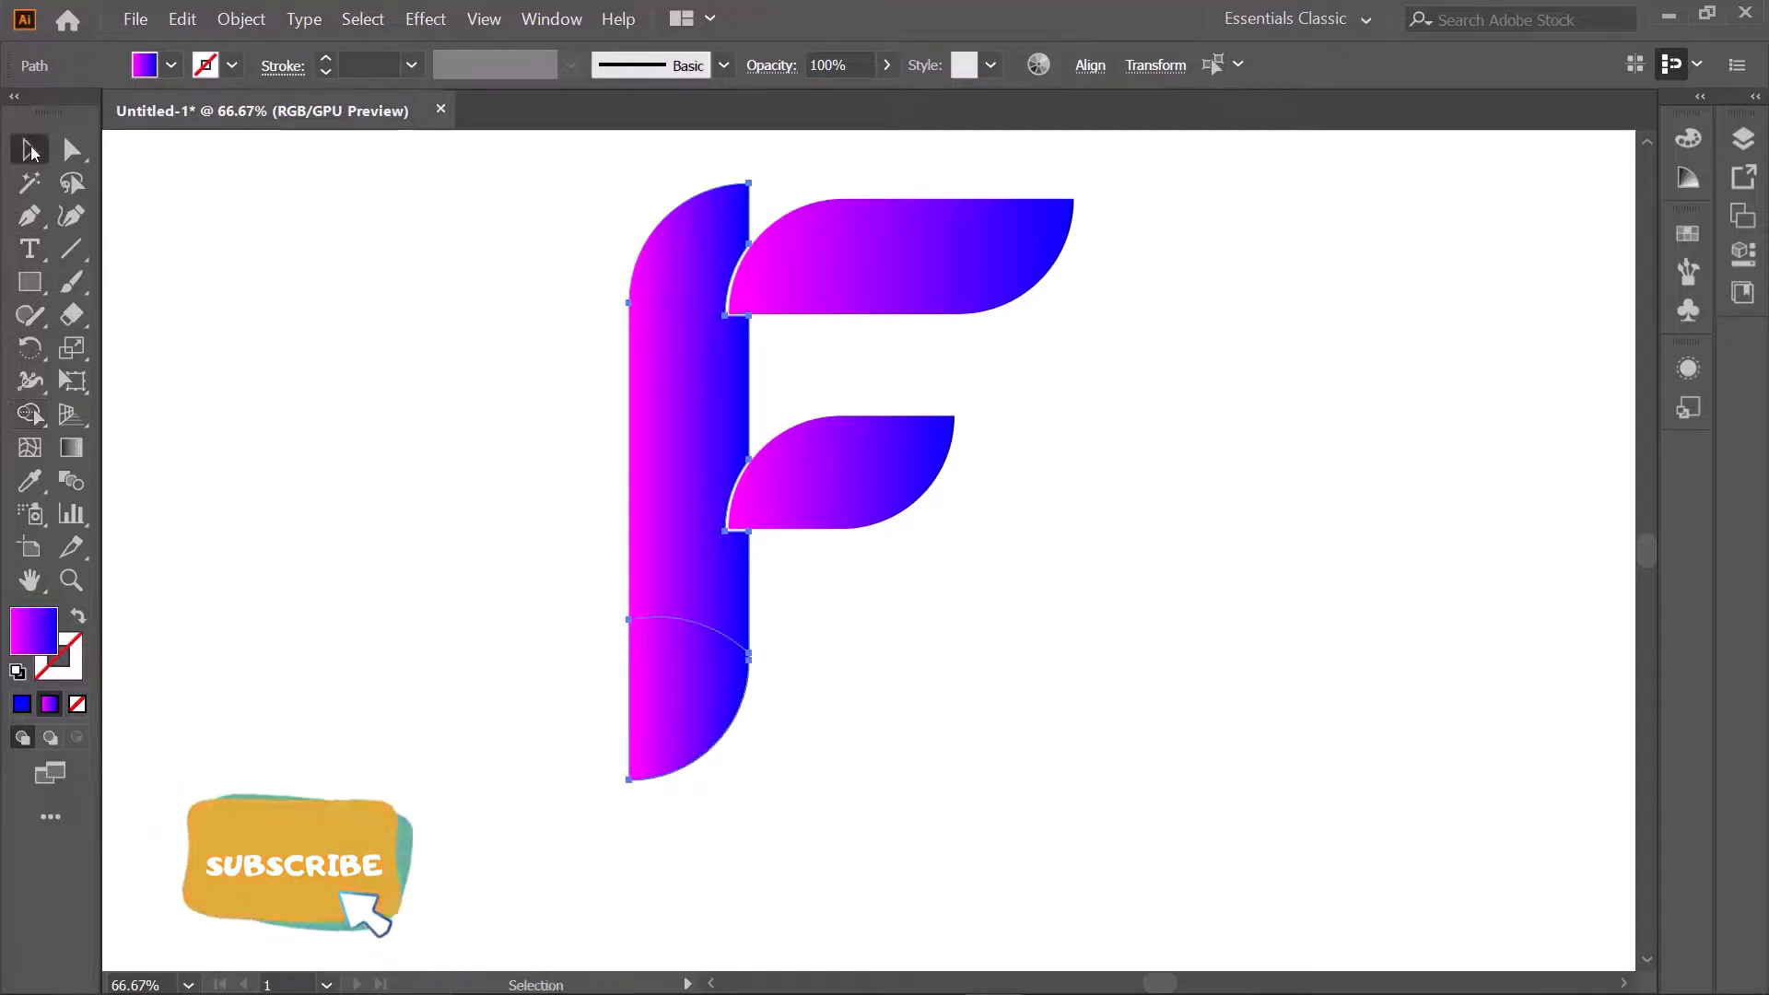
{"action": "left_click", "coordinate": [522, 593]}
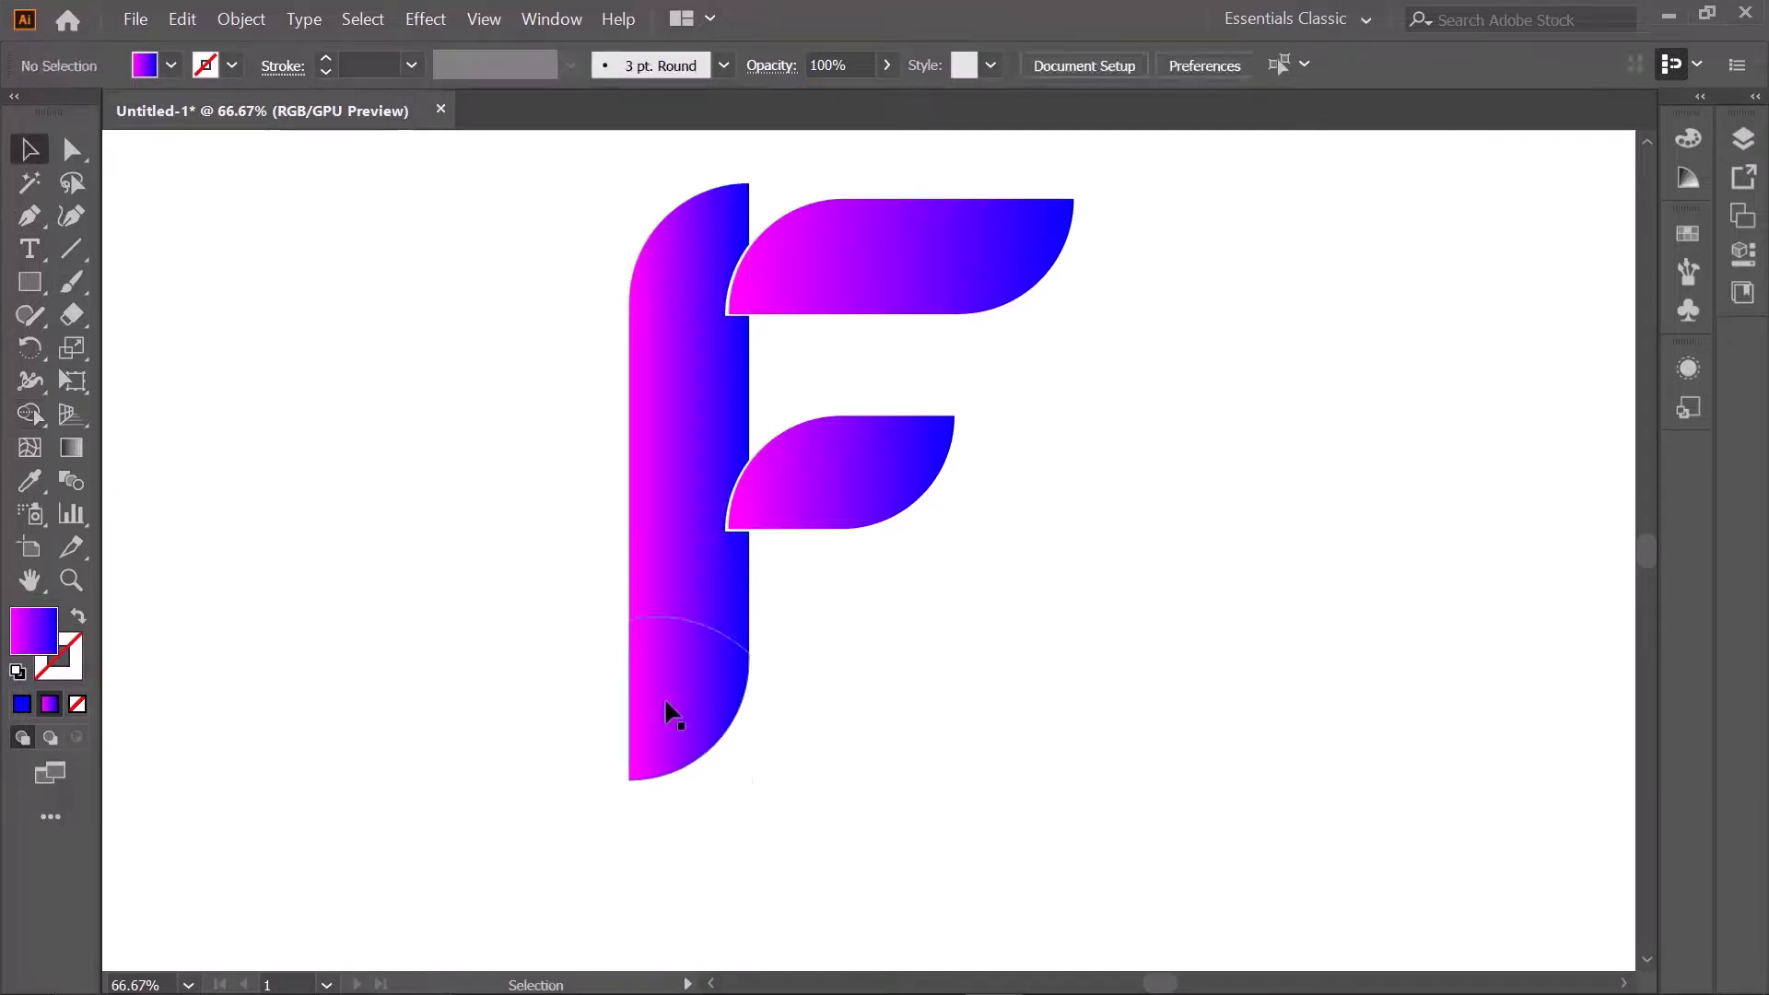
Step: Fill the stem's separate lower end with the pink fade-to-transparent gradient swatch and set its starting colour stop to black
{"action": "left_click", "coordinate": [672, 710]}
{"action": "left_click", "coordinate": [147, 62]}
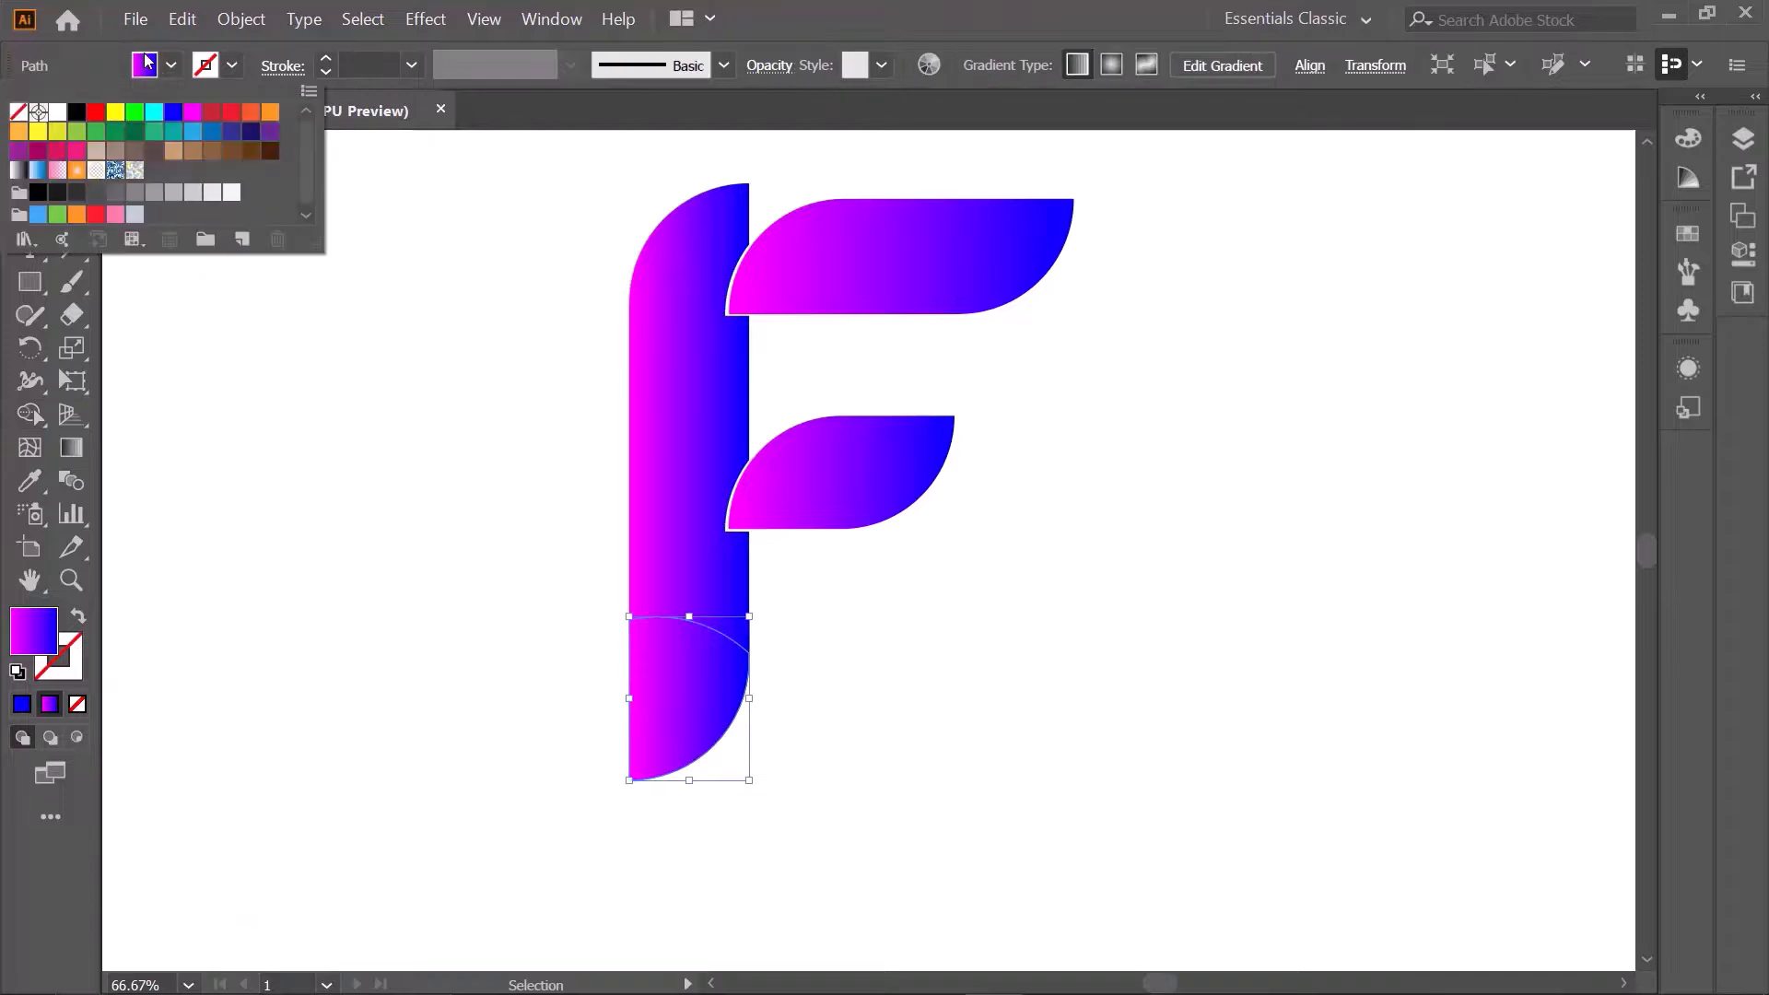
{"action": "left_click", "coordinate": [59, 172]}
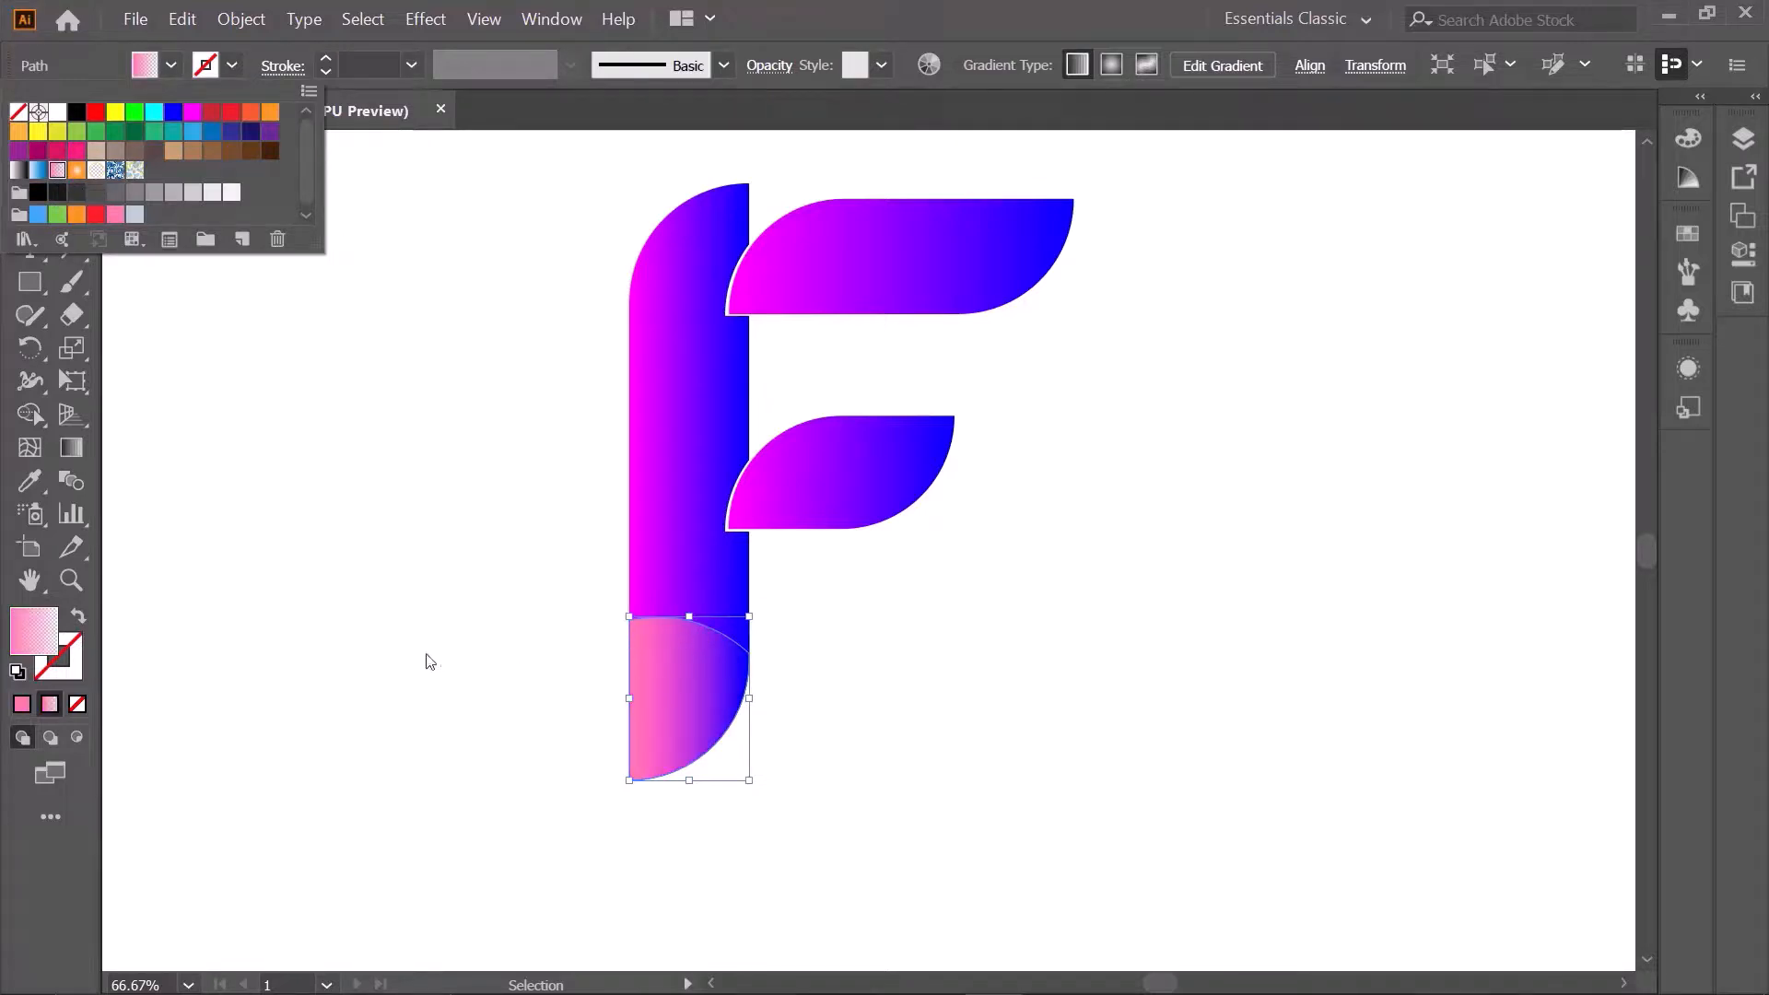
{"action": "double_click", "coordinate": [69, 451]}
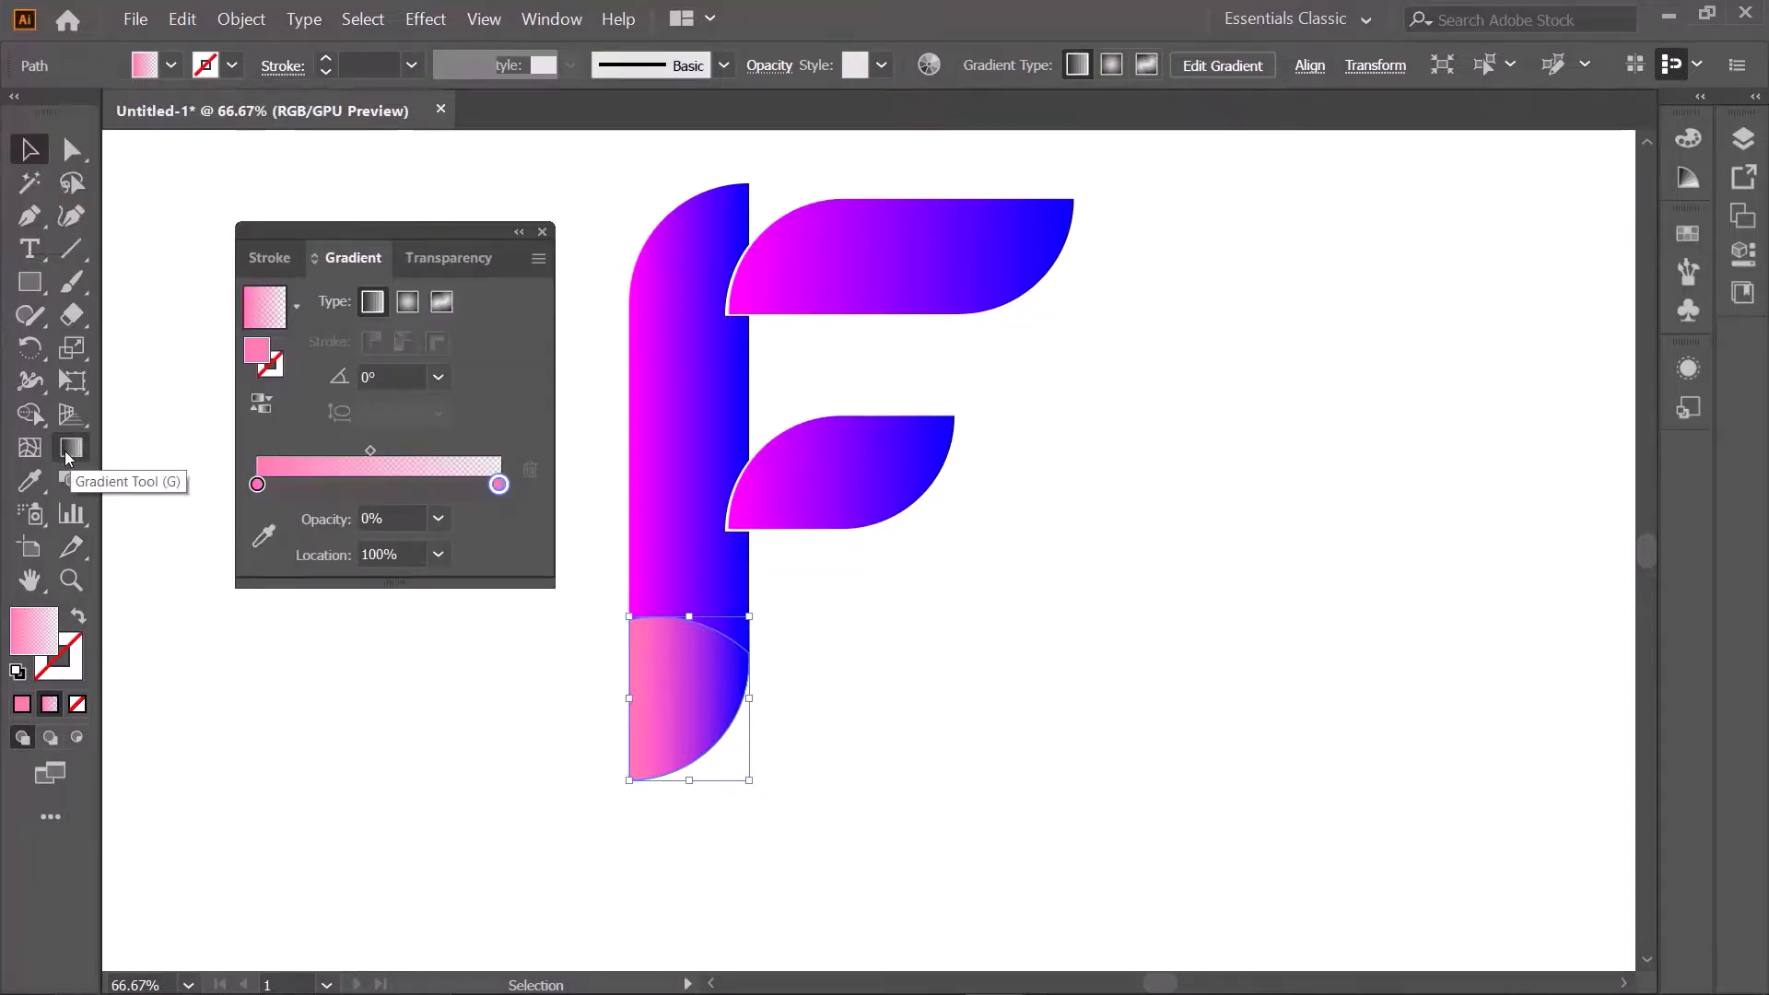
{"action": "double_click", "coordinate": [258, 484]}
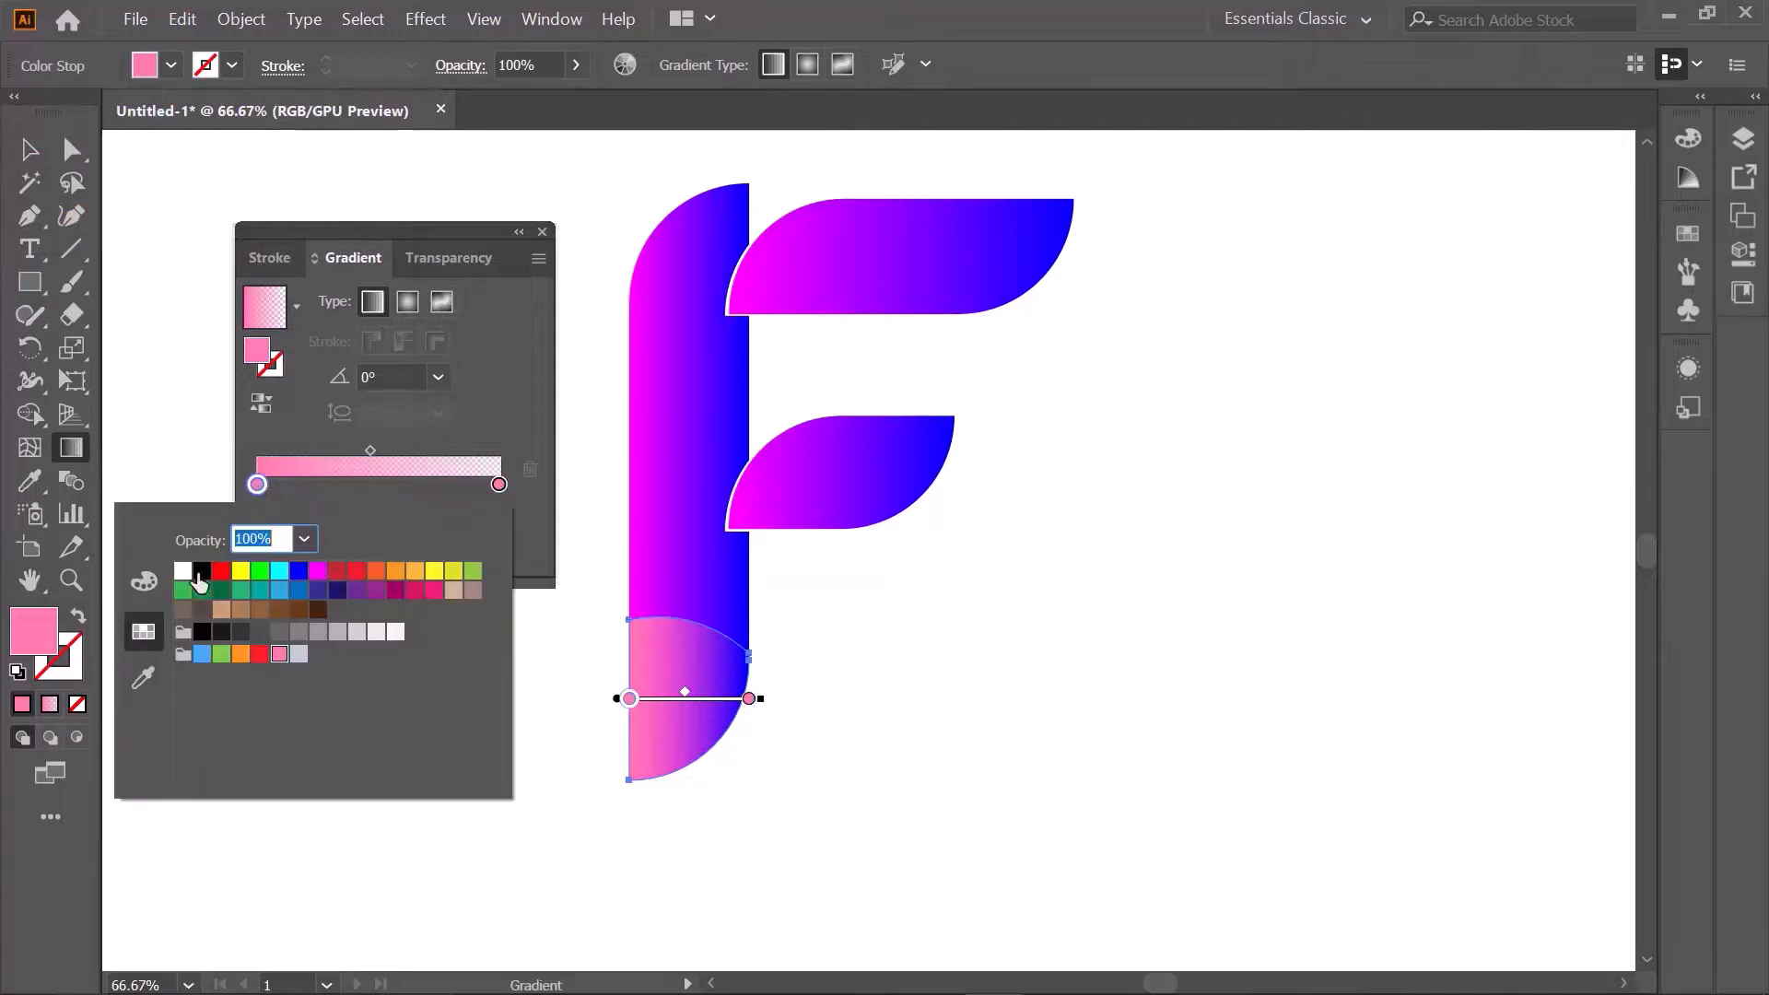
{"action": "left_click", "coordinate": [200, 573]}
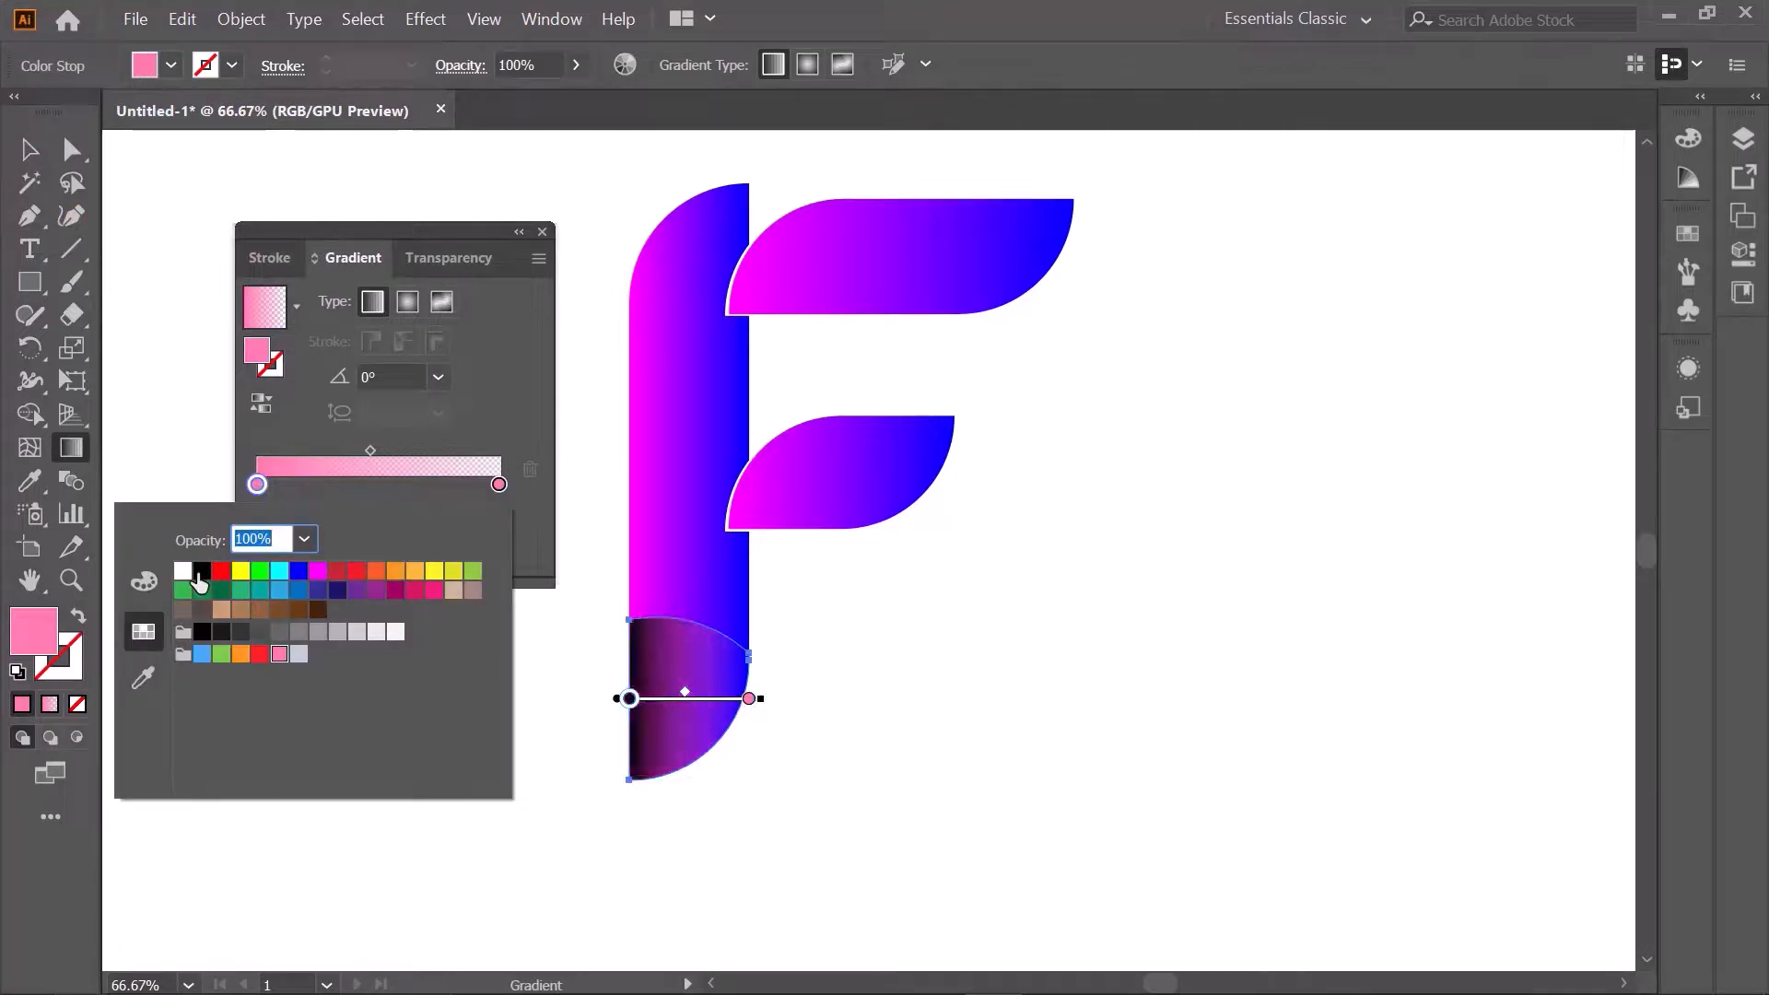
{"action": "left_click", "coordinate": [578, 677]}
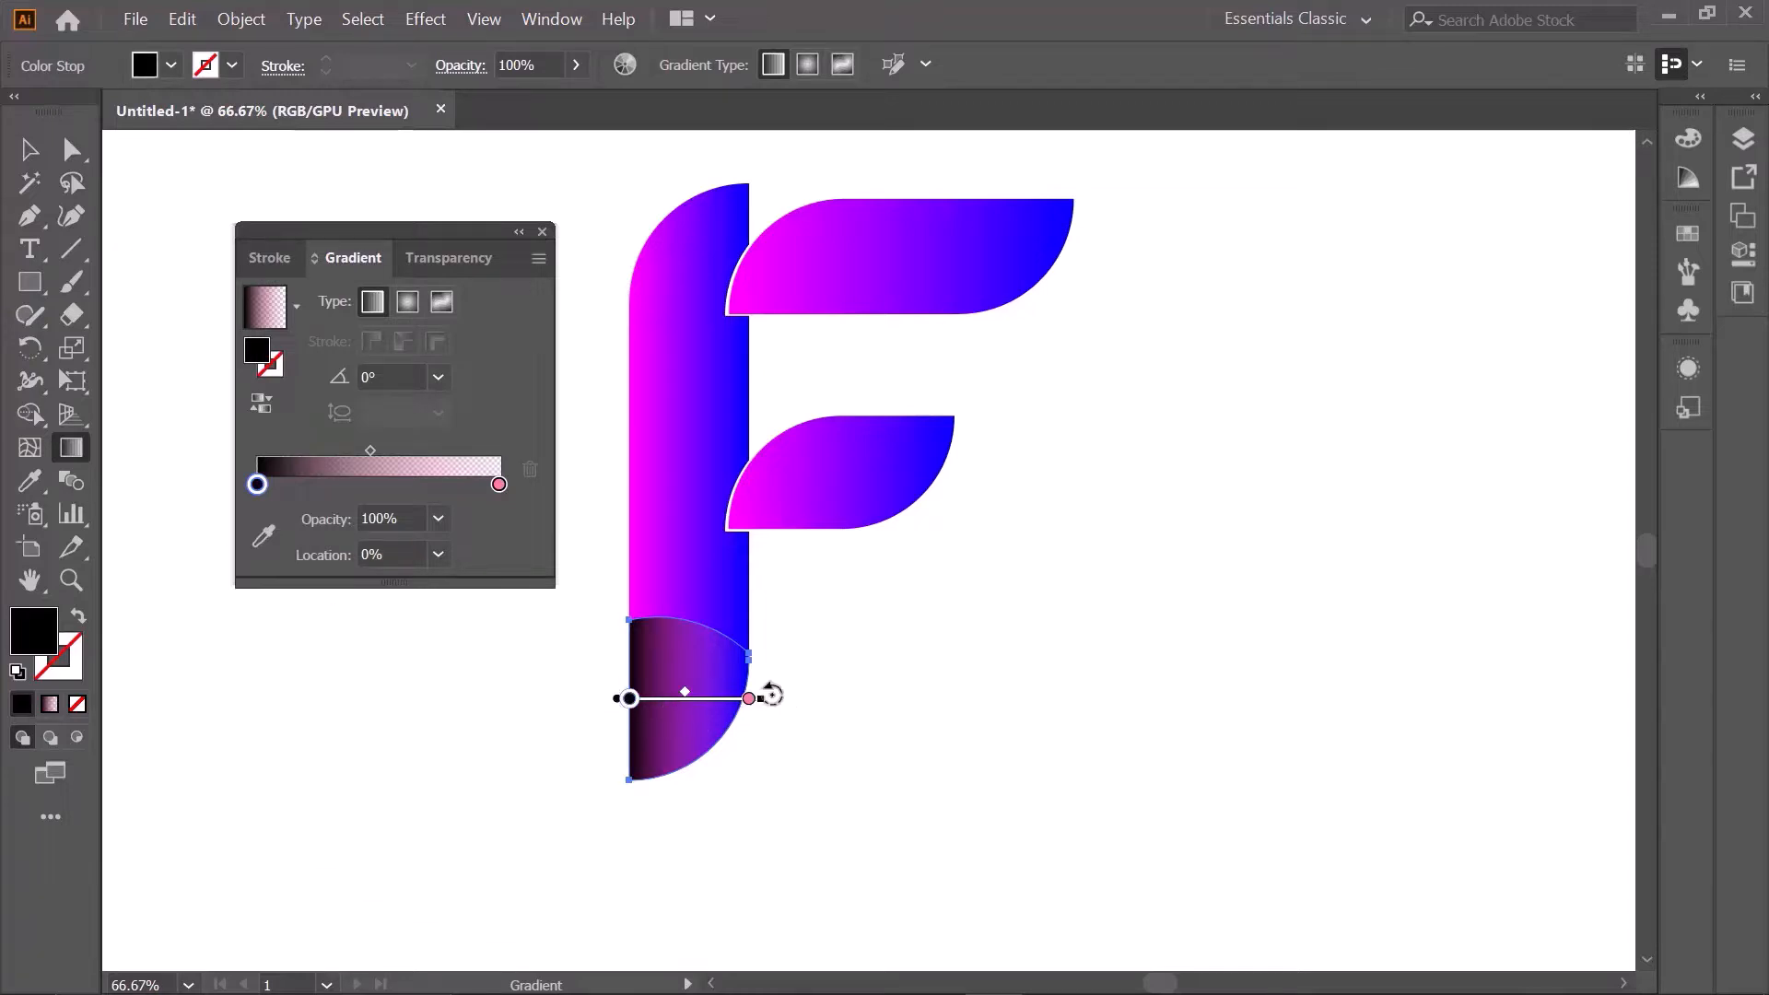
Step: Redraw the gradient downward from above the arched edge at about -84° to shade that edge, deselect the piece and close the gradient settings
{"action": "left_click_drag", "start_coordinate": [688, 570], "coordinate": [690, 724]}
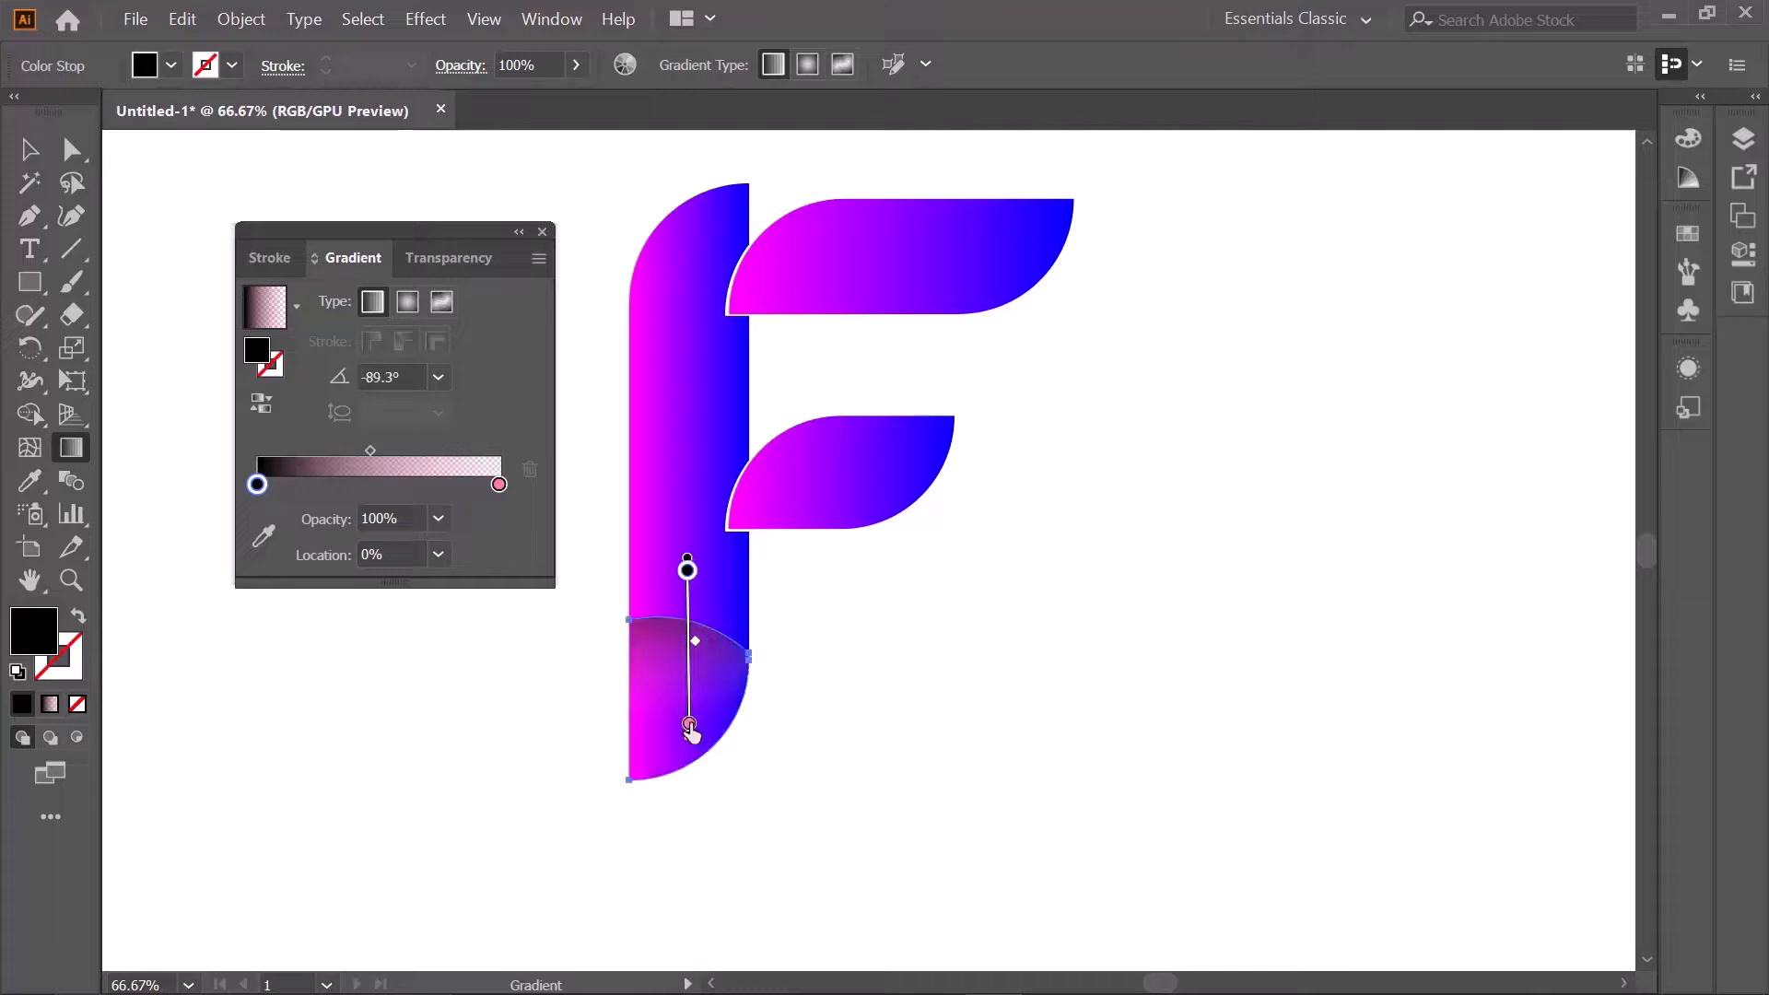
{"action": "left_click_drag", "start_coordinate": [660, 574], "coordinate": [688, 709]}
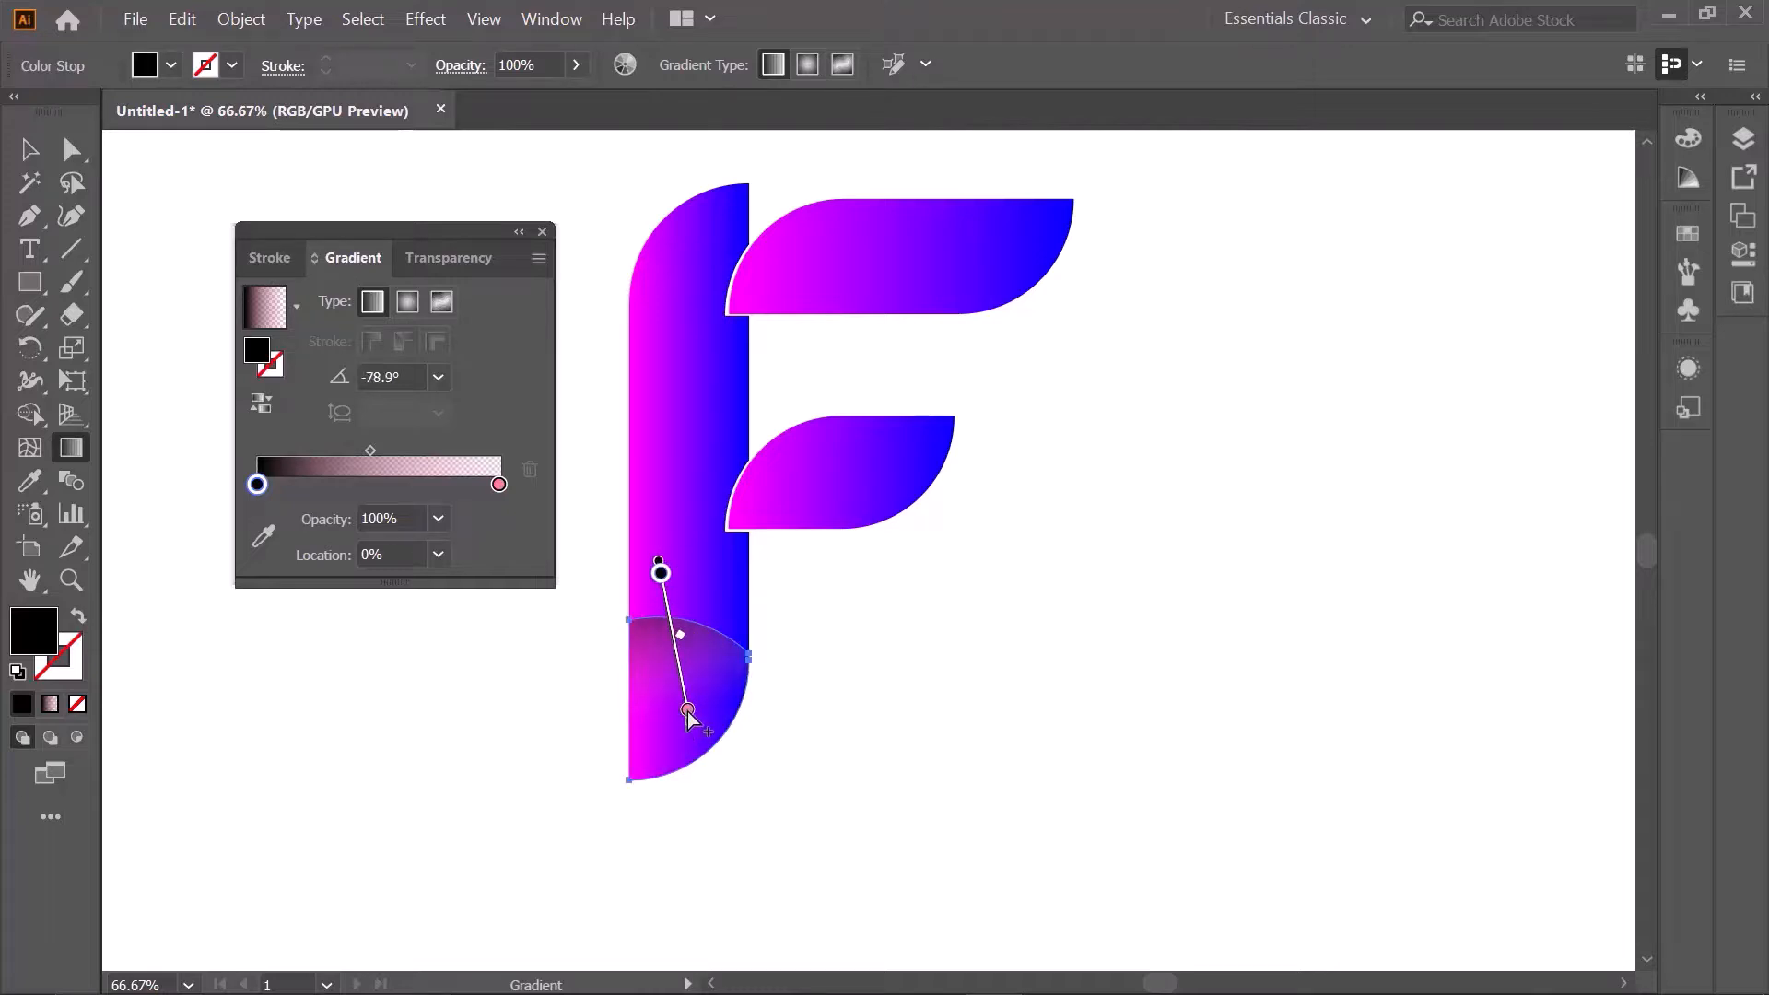
{"action": "left_click_drag", "start_coordinate": [702, 570], "coordinate": [704, 696]}
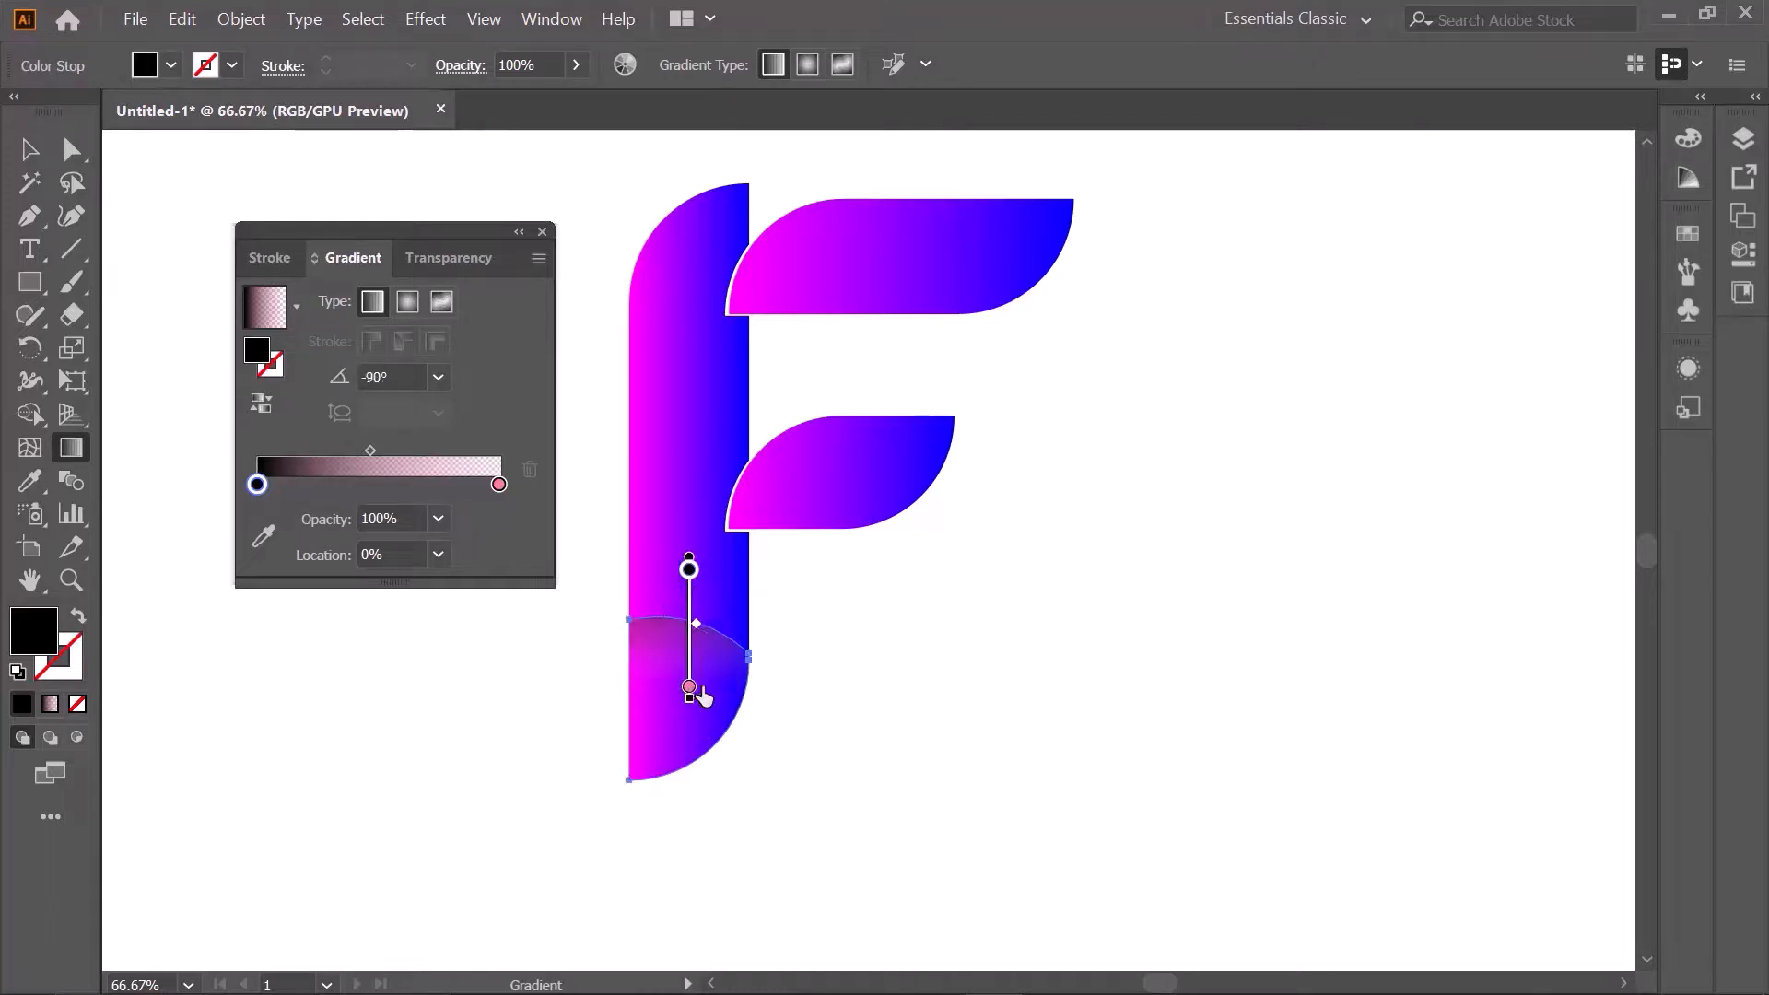
{"action": "left_click_drag", "start_coordinate": [664, 568], "coordinate": [680, 711]}
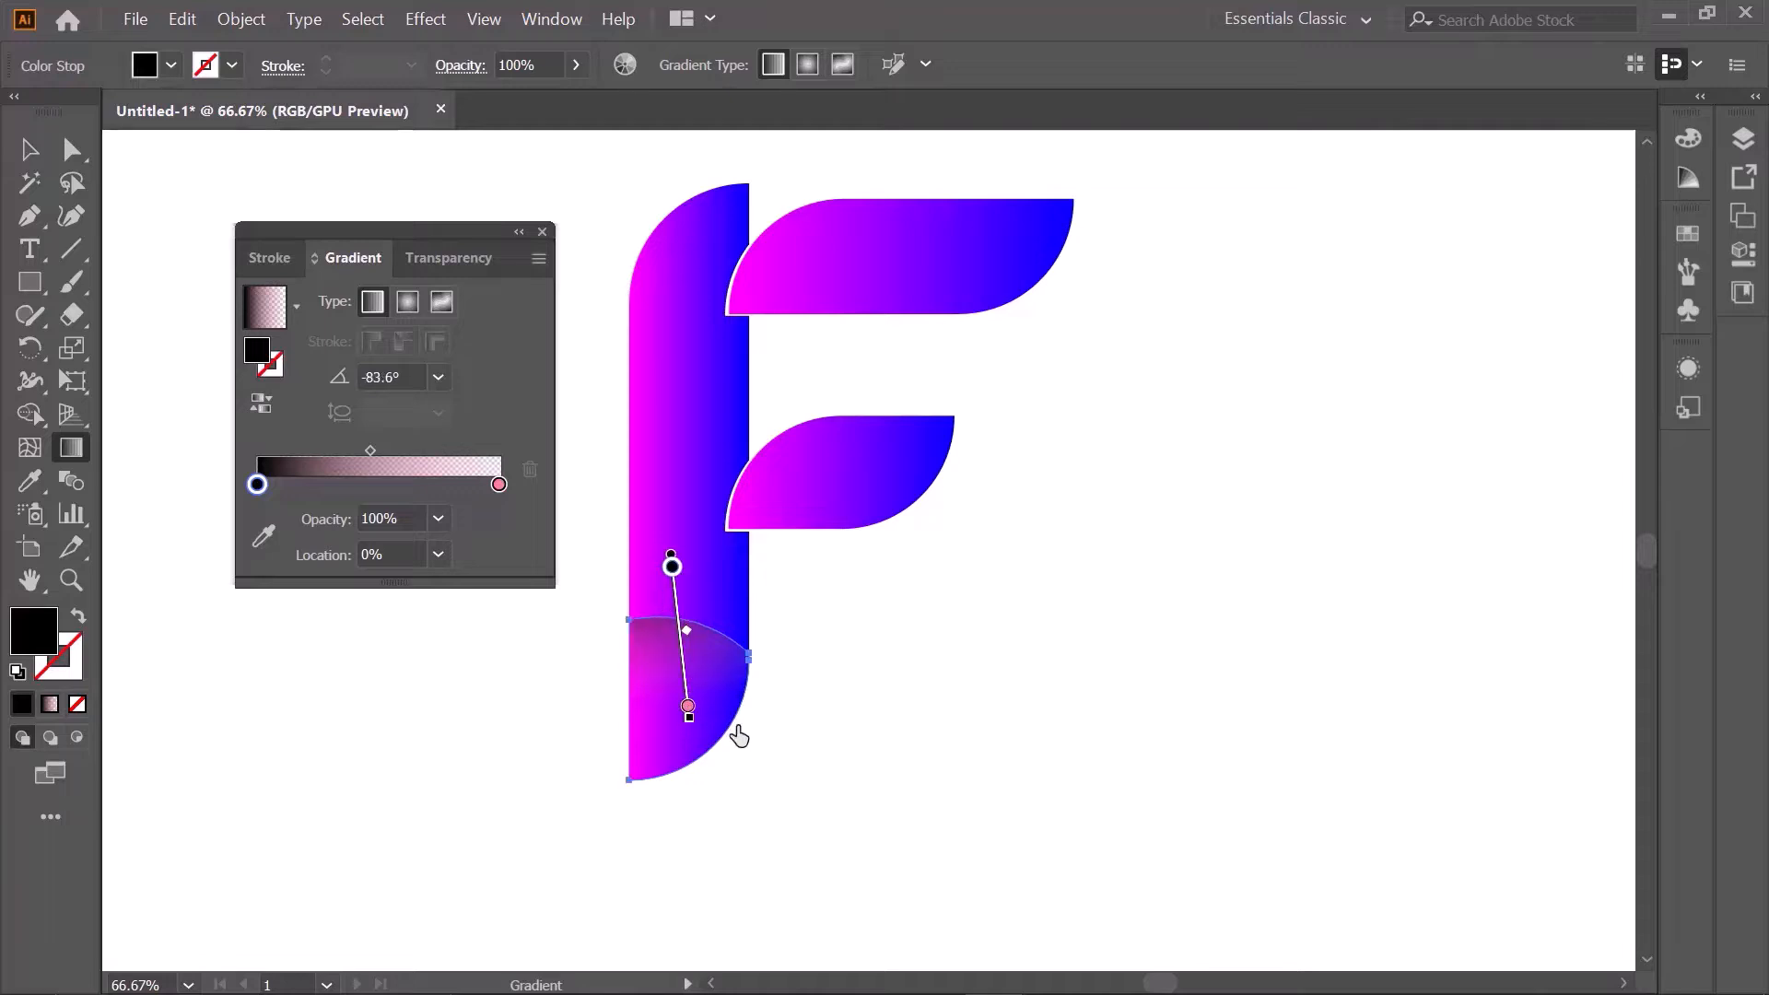
{"action": "key", "text": "v"}
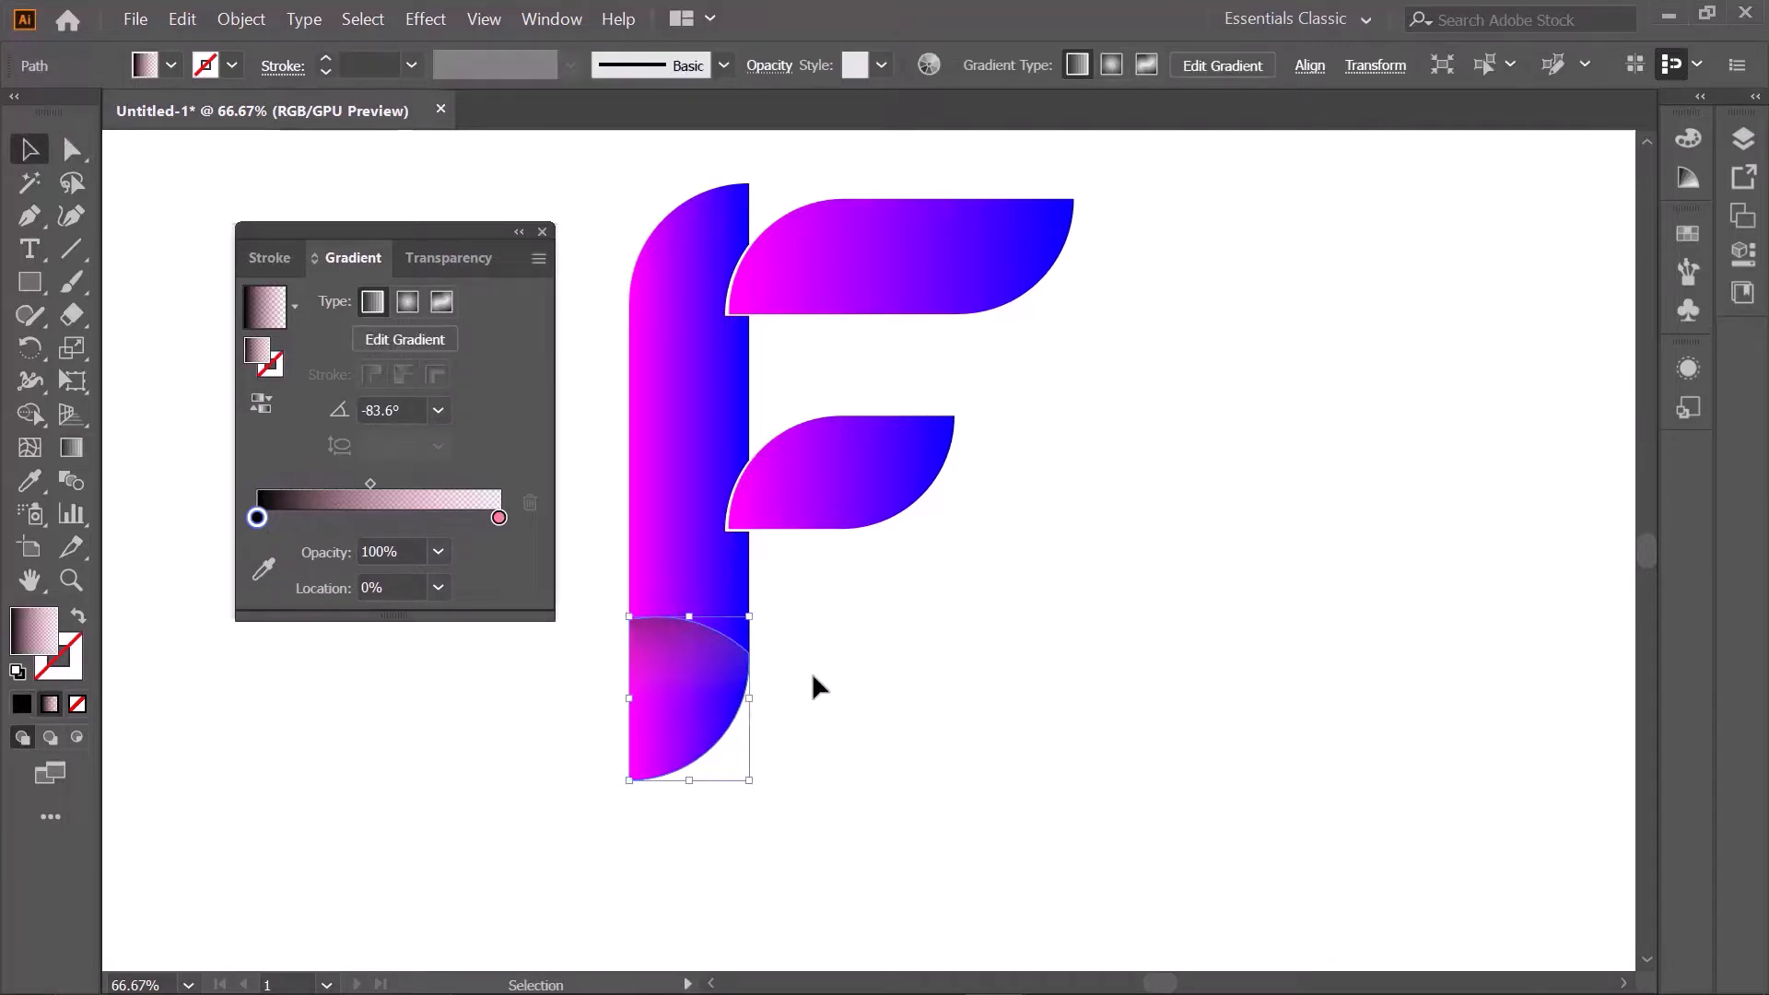
{"action": "left_click", "coordinate": [811, 672]}
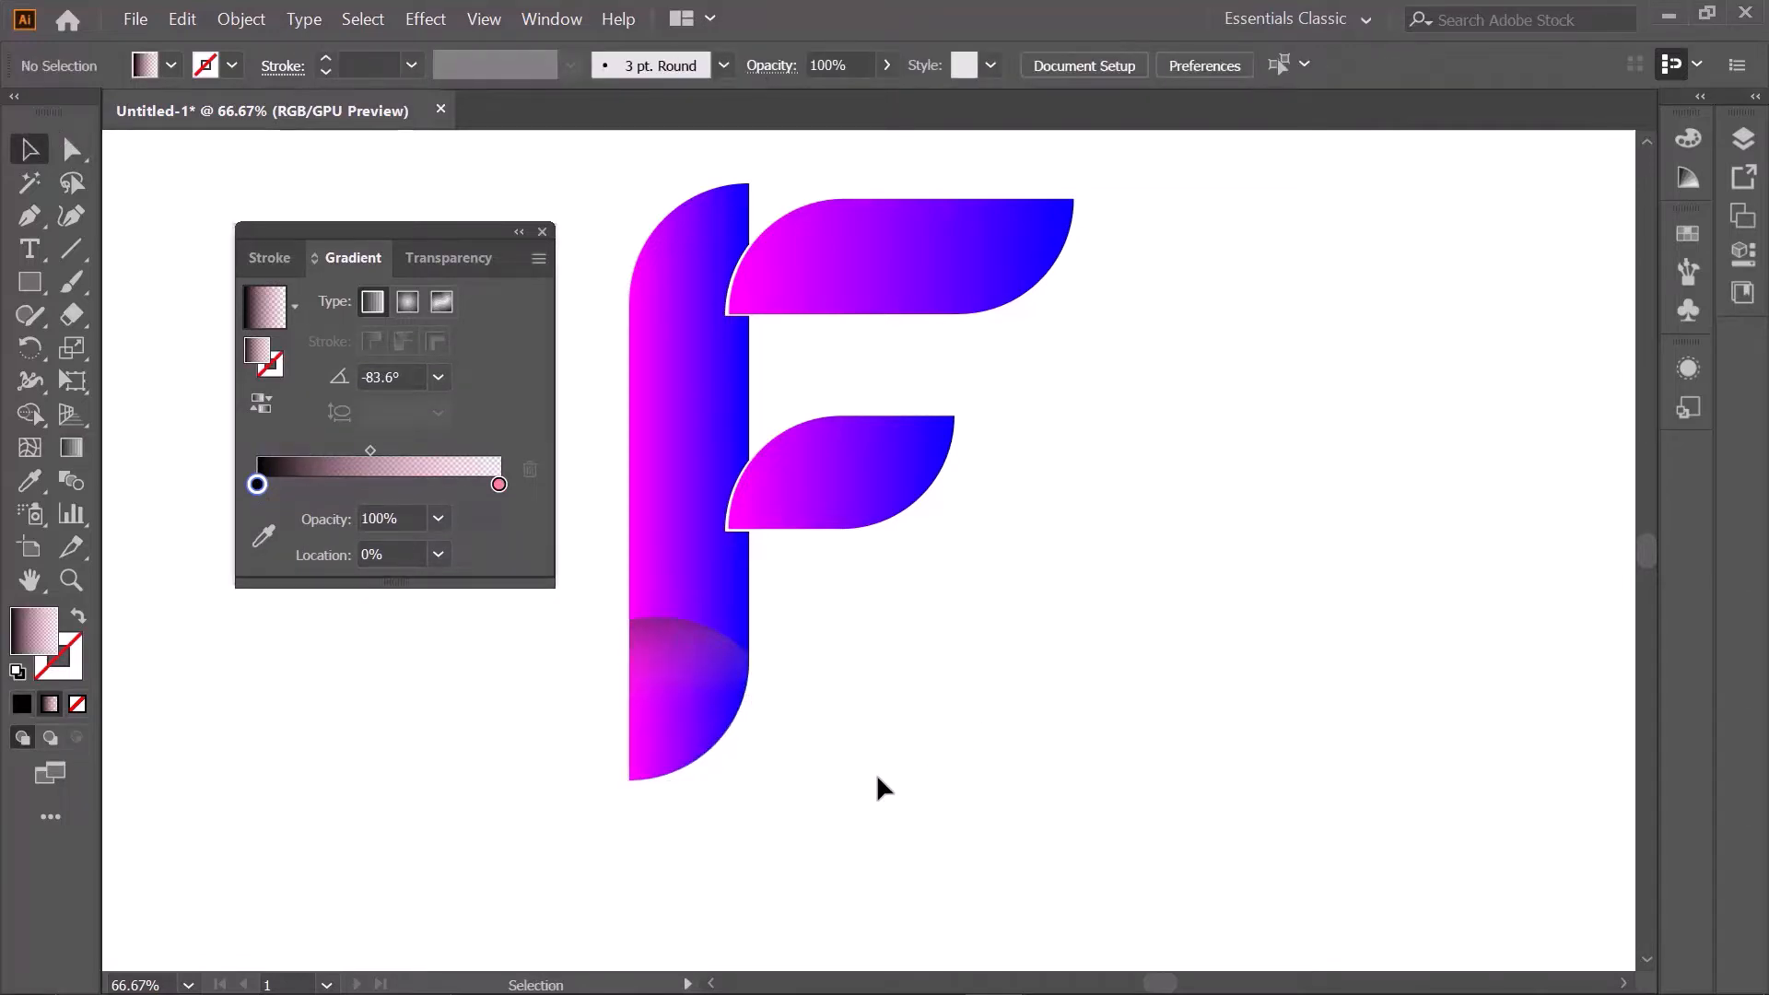
{"action": "left_click", "coordinate": [542, 231]}
{"action": "scroll", "coordinate": [1225, 643], "scroll_direction": "up", "scroll_amount": 2}
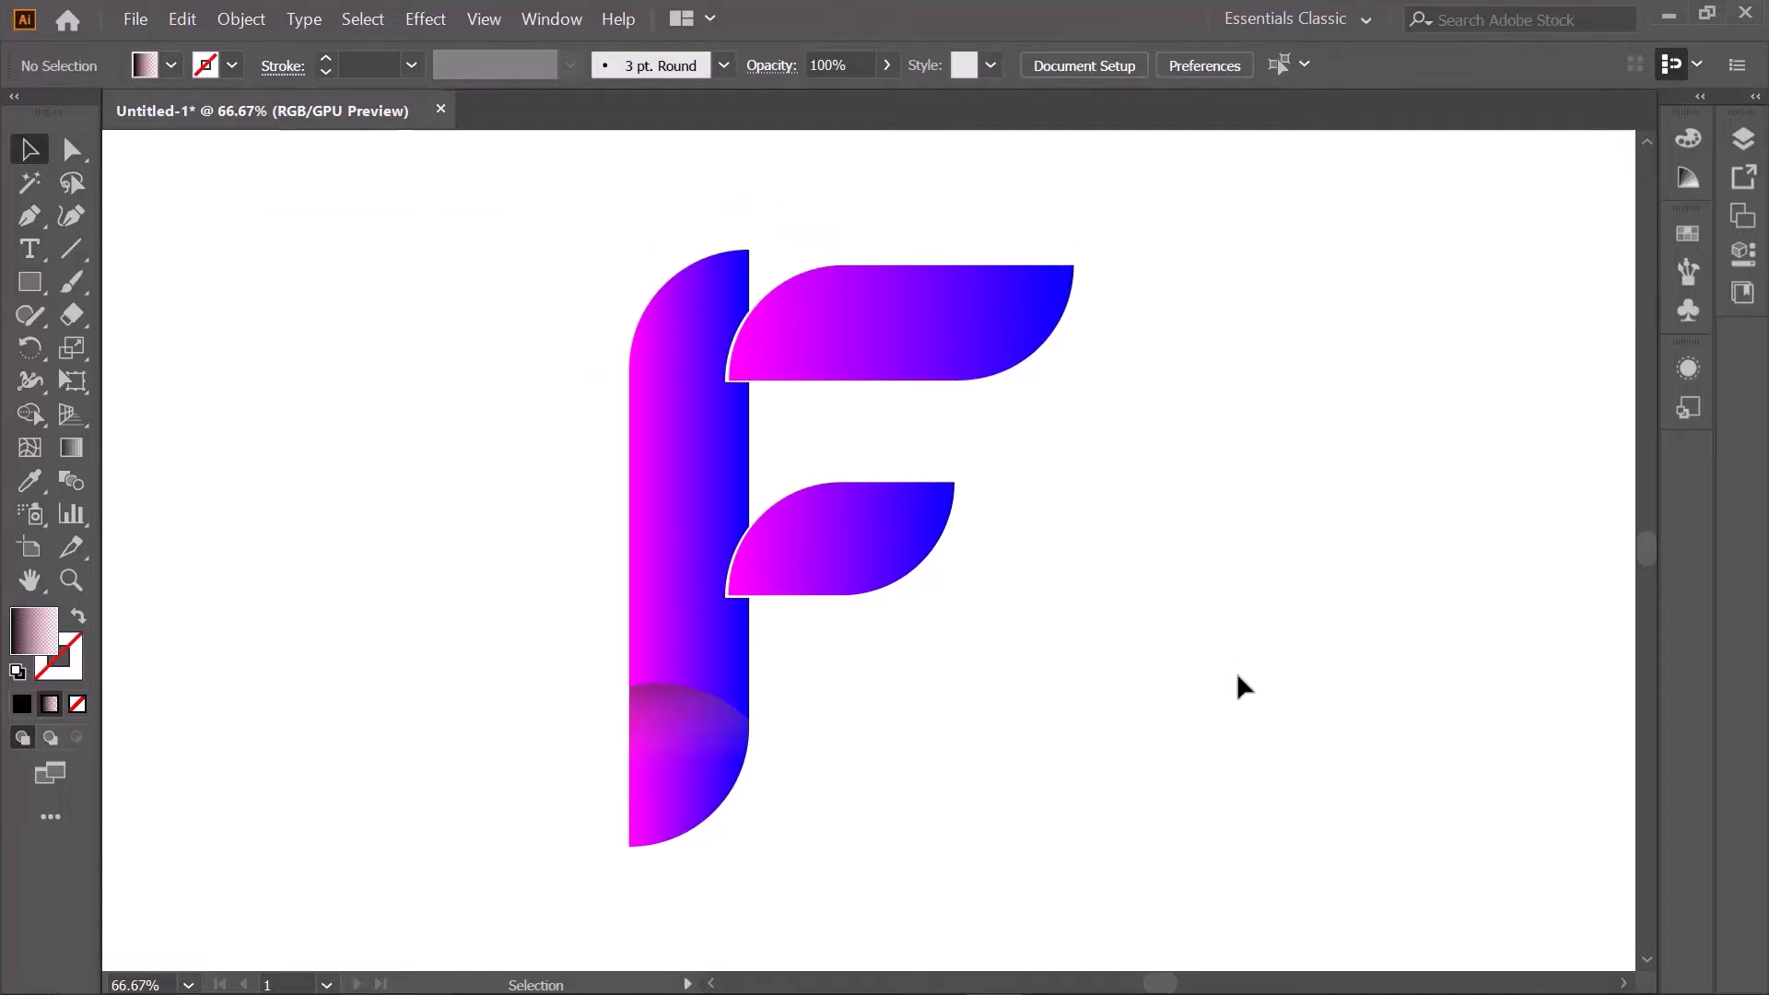